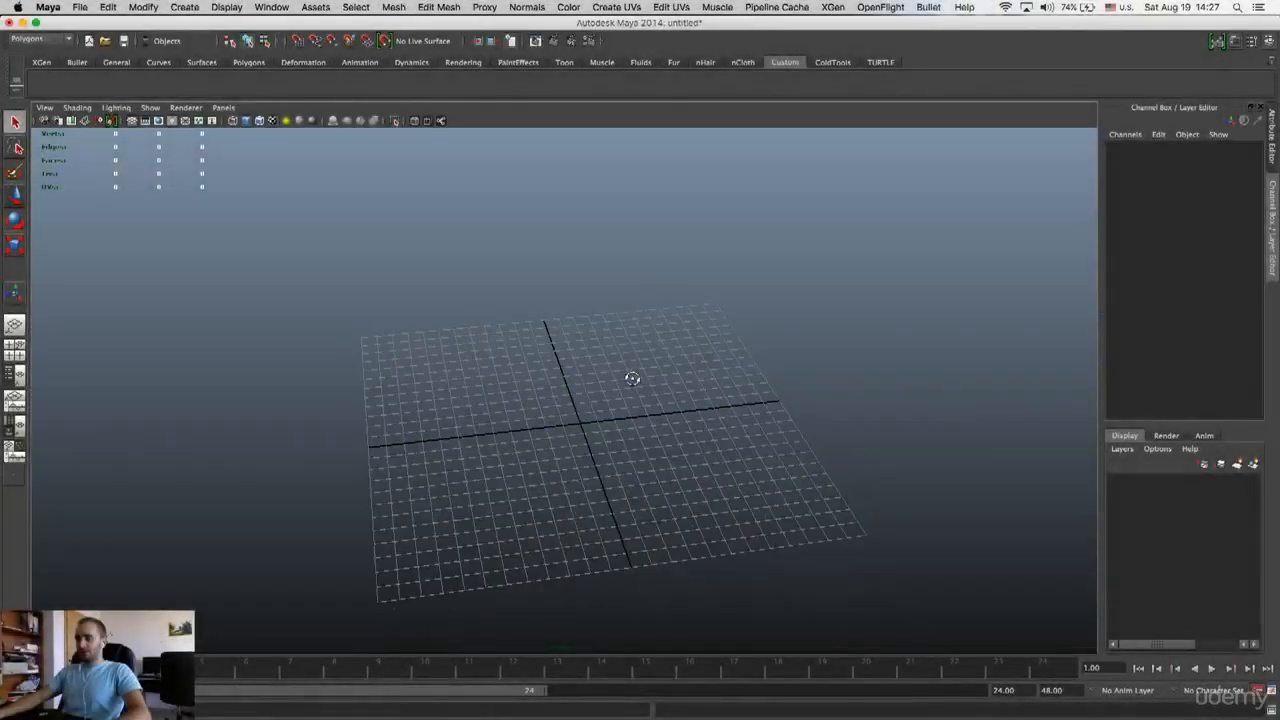
# - Add the Extrude, Insert Edge Loop Tool and Merge commands to the Custom shelf
pyautogui.moveTo(629, 371)
pyautogui.keyDown('alt'); pyautogui.mouseDown()
pyautogui.moveTo(609, 357)
pyautogui.moveTo(643, 388)
pyautogui.moveTo(625, 392)
pyautogui.mouseUp(); pyautogui.keyUp('alt')
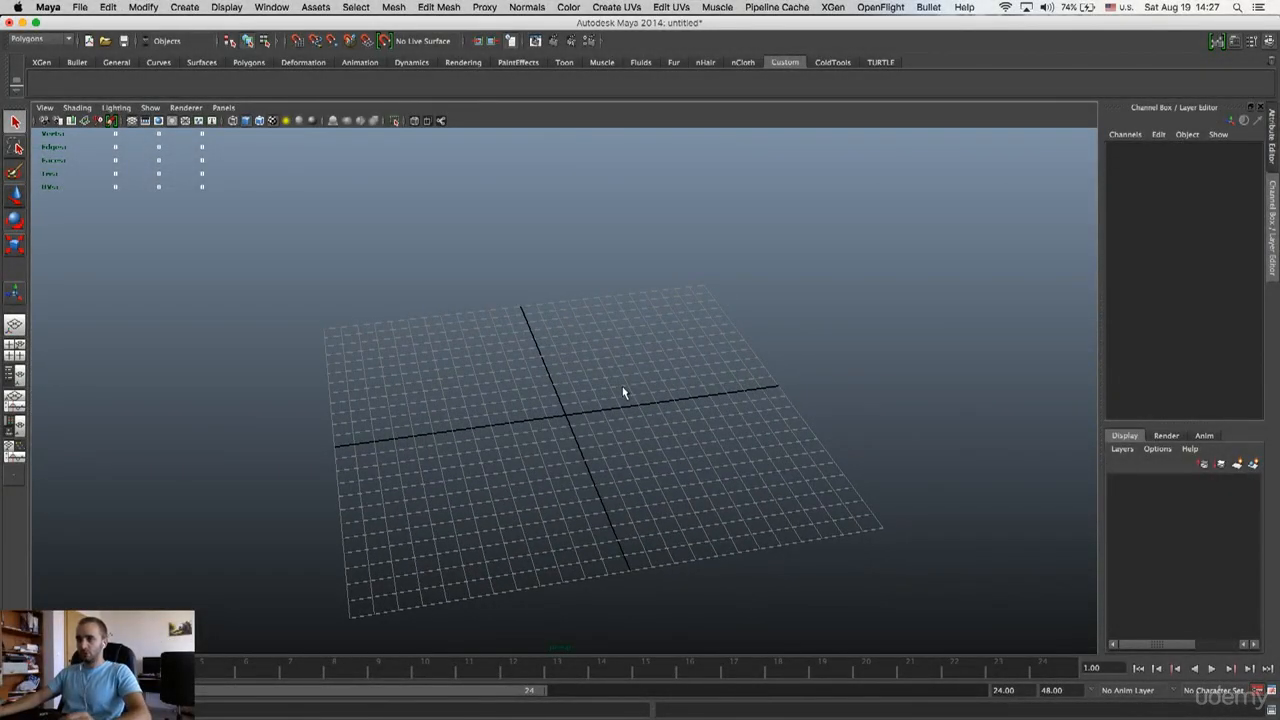
pyautogui.click(427, 6)
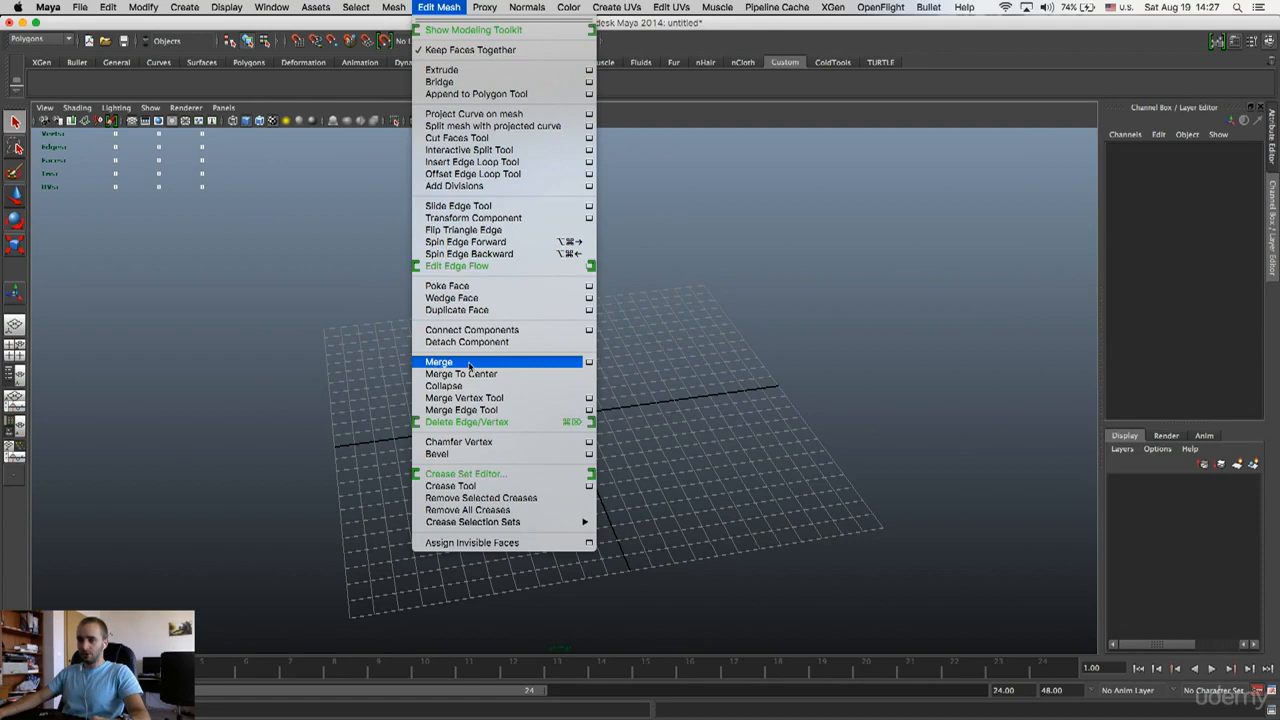
pyautogui.click(763, 99)
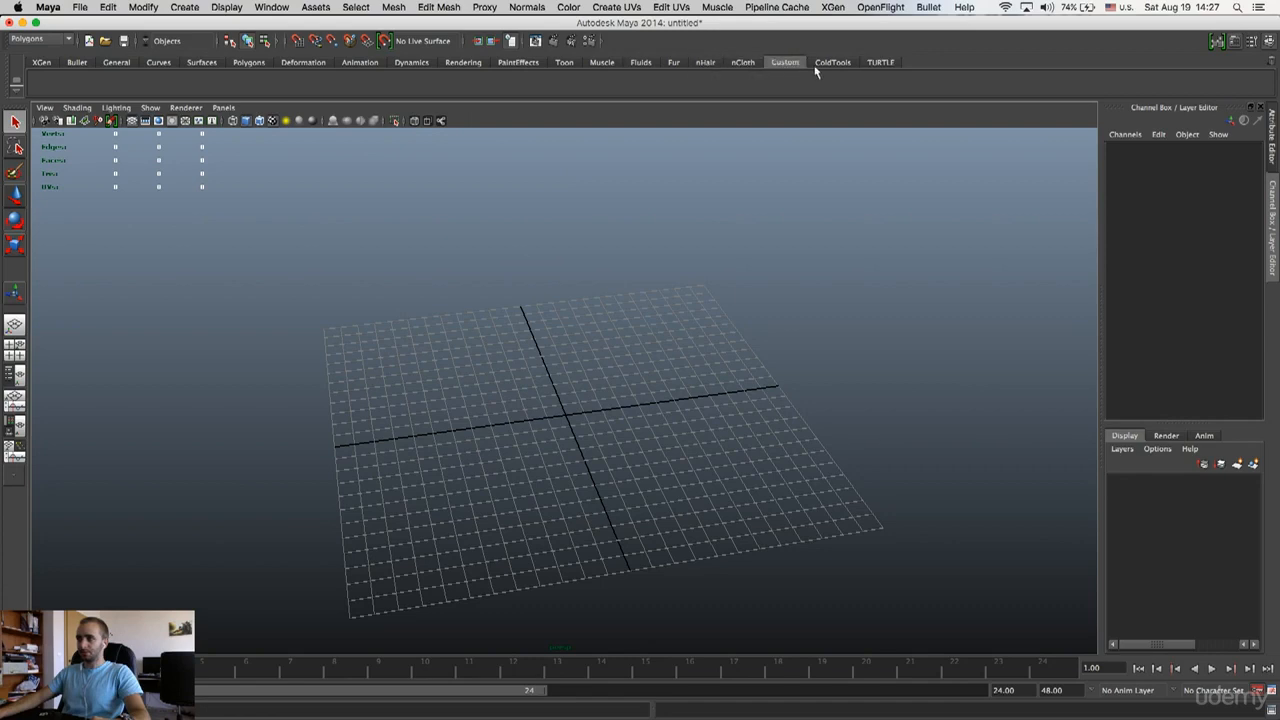
pyautogui.click(439, 9)
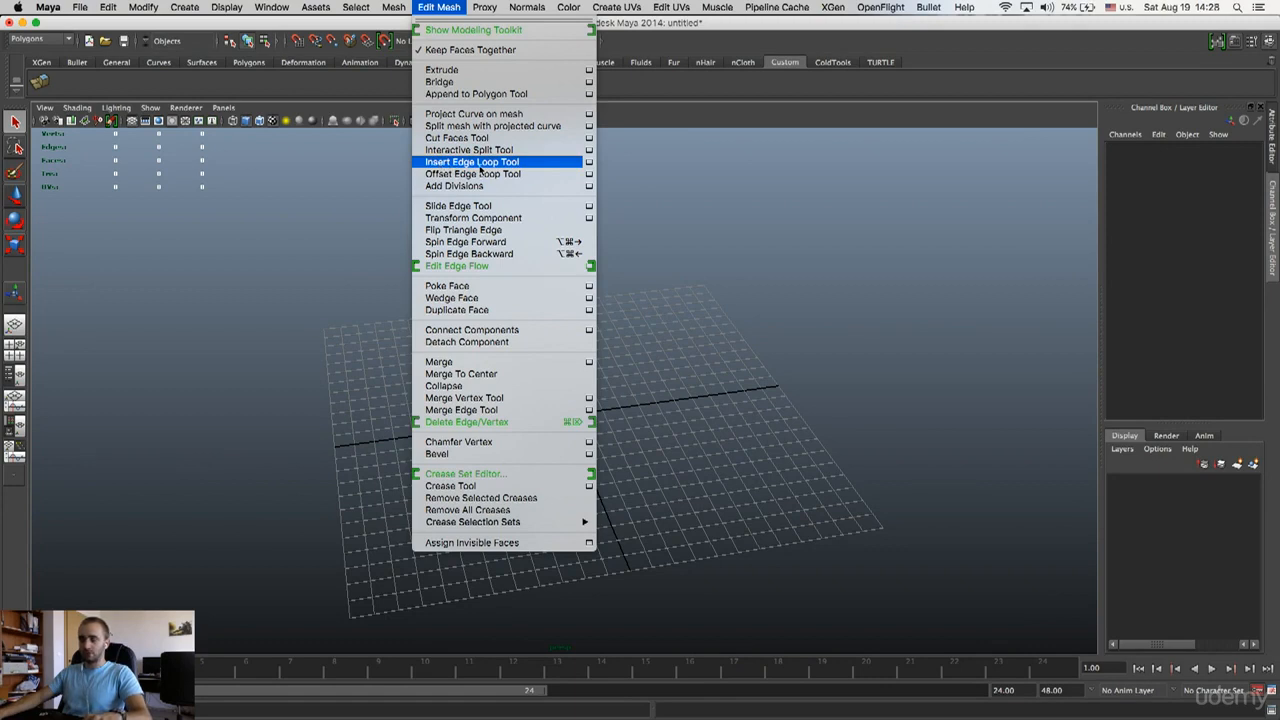
pyautogui.keyDown('ctrl'); pyautogui.keyDown('shift'); pyautogui.click(483, 167); pyautogui.keyUp('shift'); pyautogui.keyUp('ctrl')
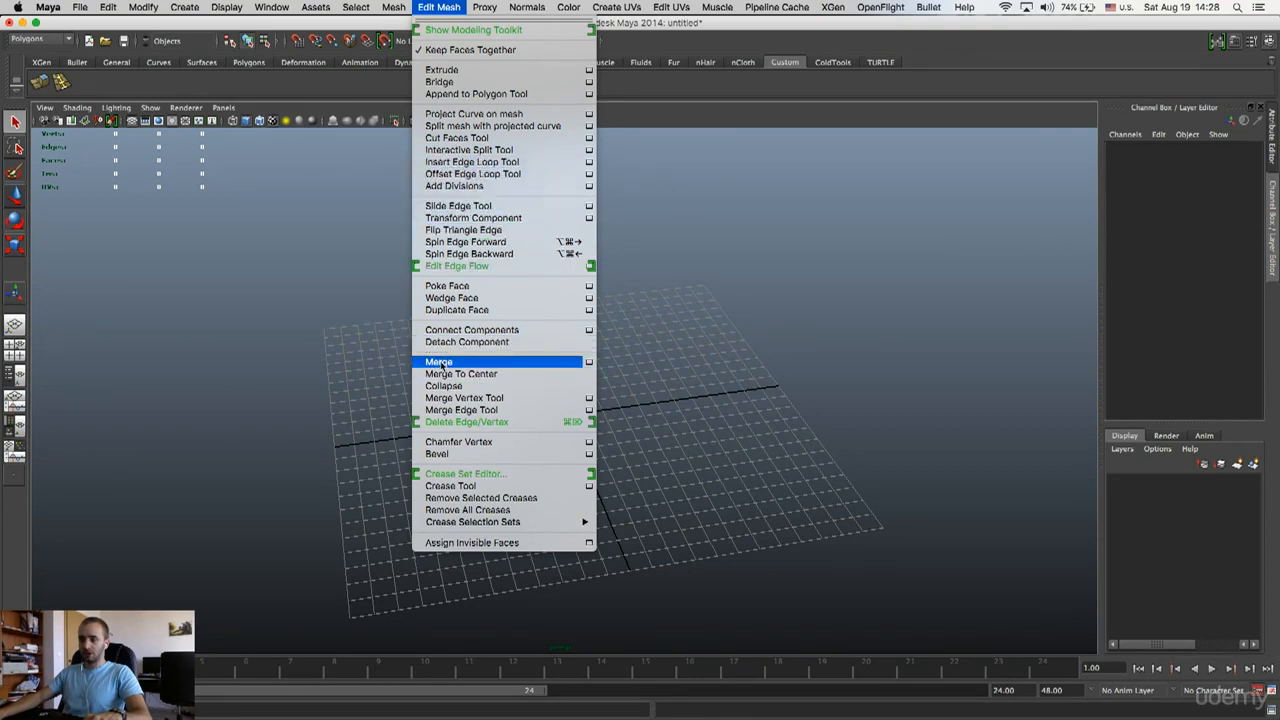
pyautogui.click(163, 200)
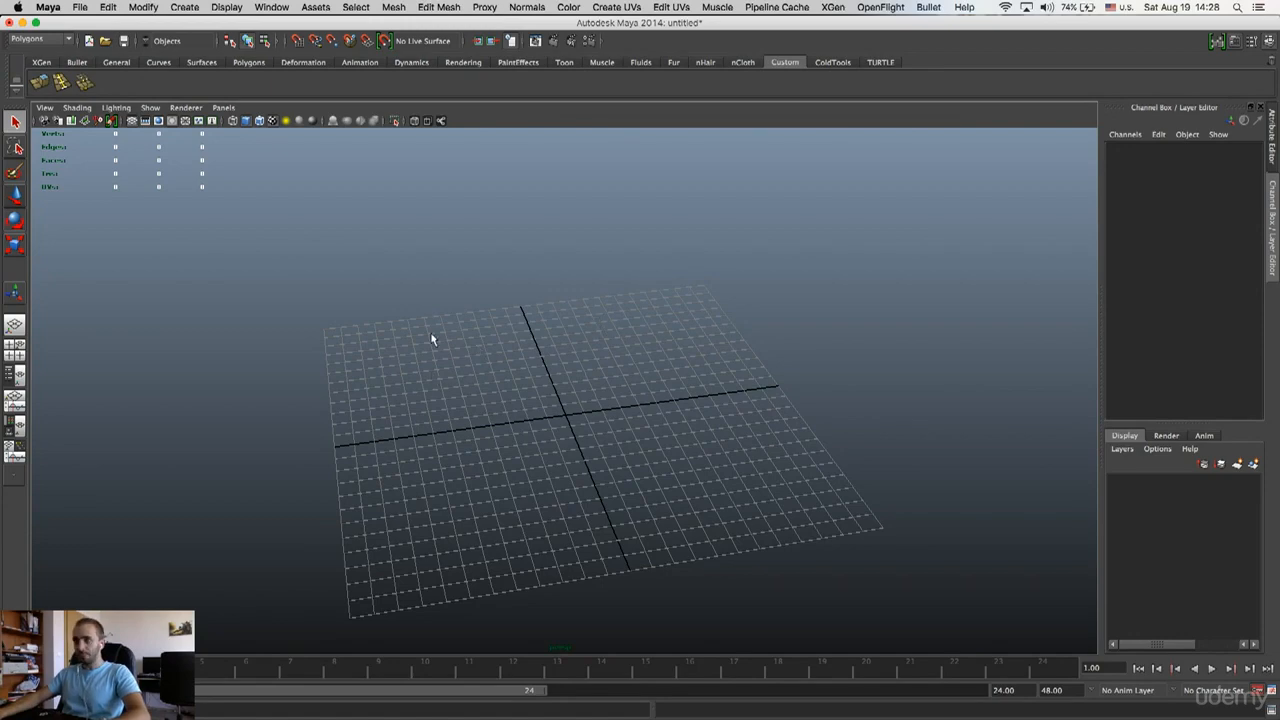
# - Add the polygon Cube primitive command to the Custom shelf
pyautogui.keyDown('alt'); pyautogui.moveTo(497, 345); pyautogui.dragTo(405, 318); pyautogui.keyUp('alt')
pyautogui.click(185, 7)
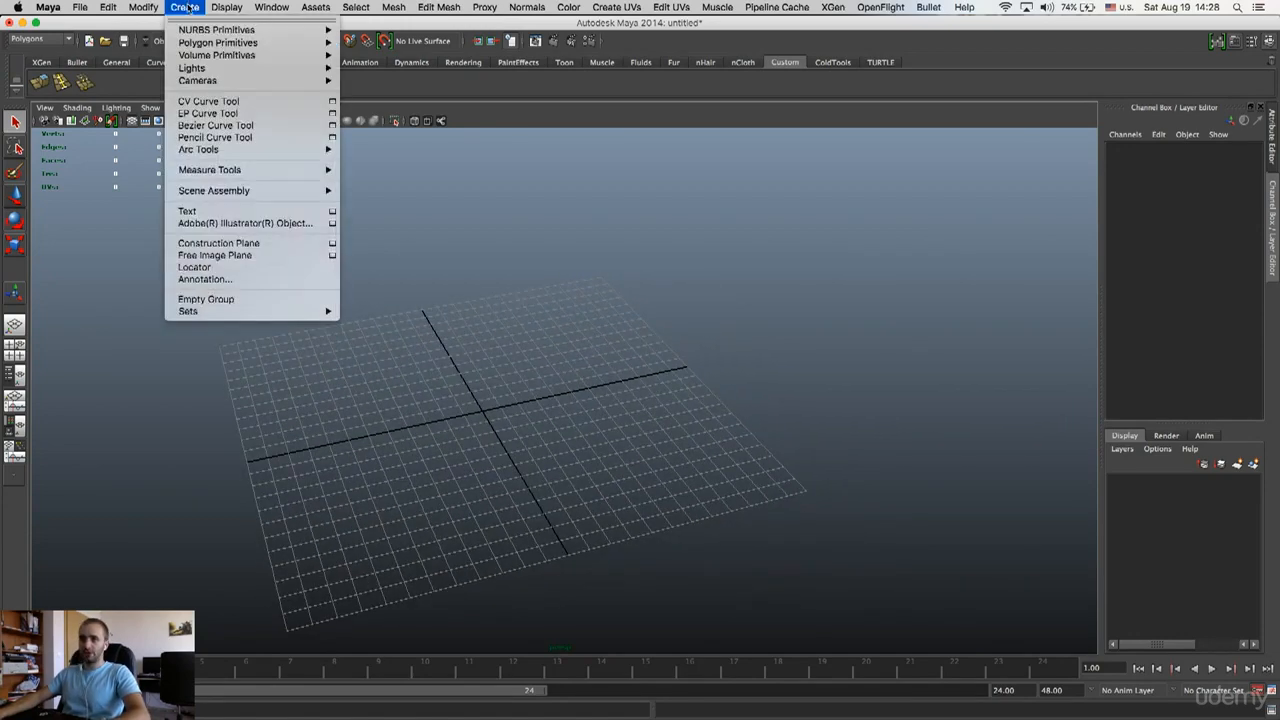
pyautogui.moveTo(237, 45)
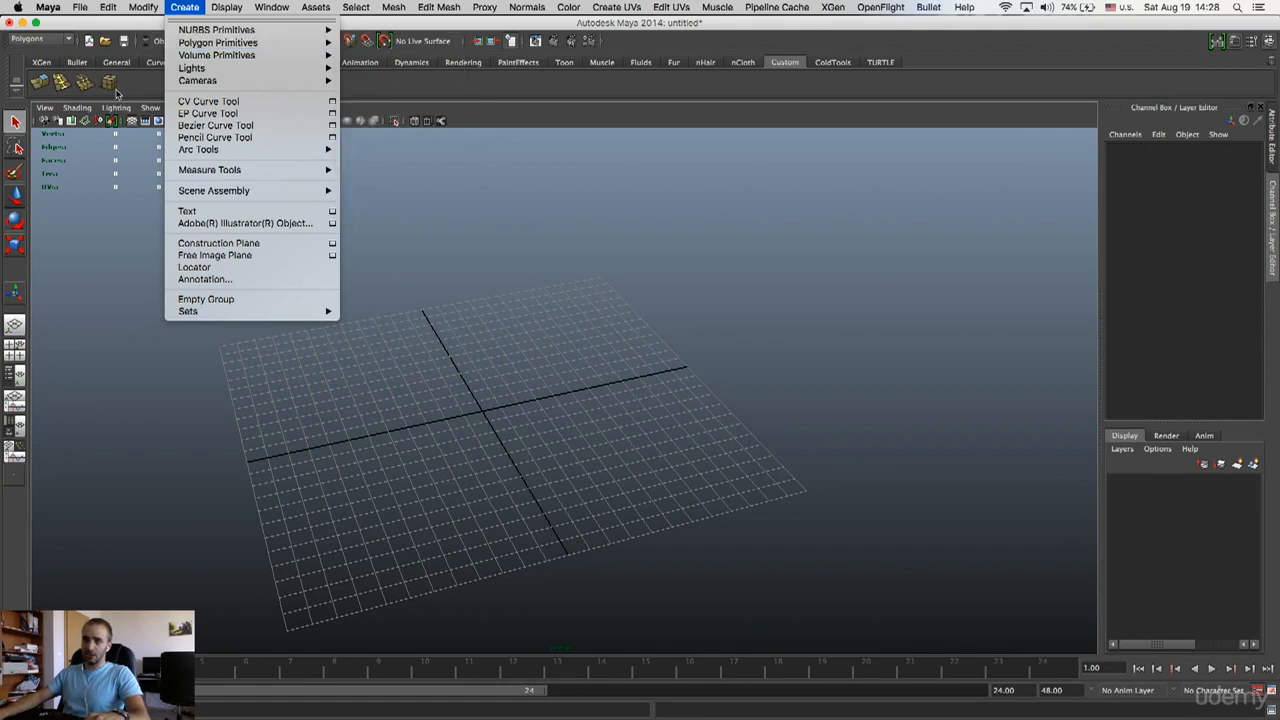
pyautogui.click(110, 137)
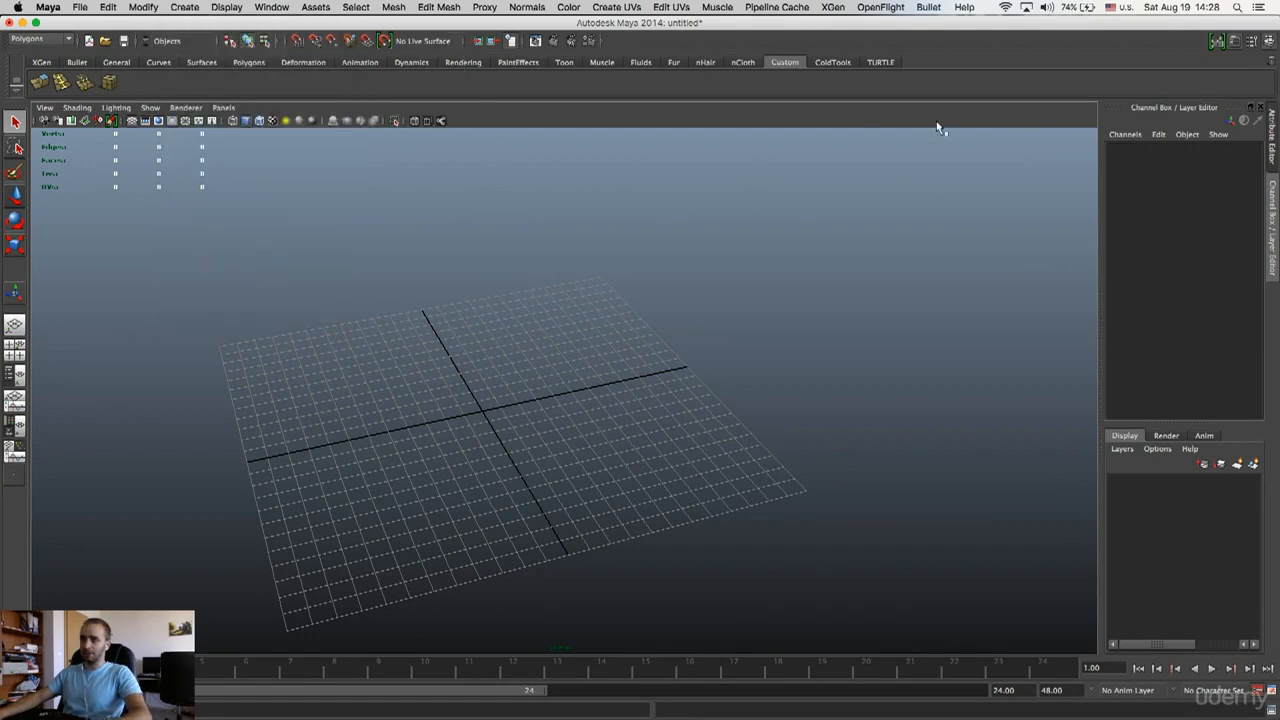
# - Create a flat rectangular polygon cube over the centre of the grid
pyautogui.click(110, 84)
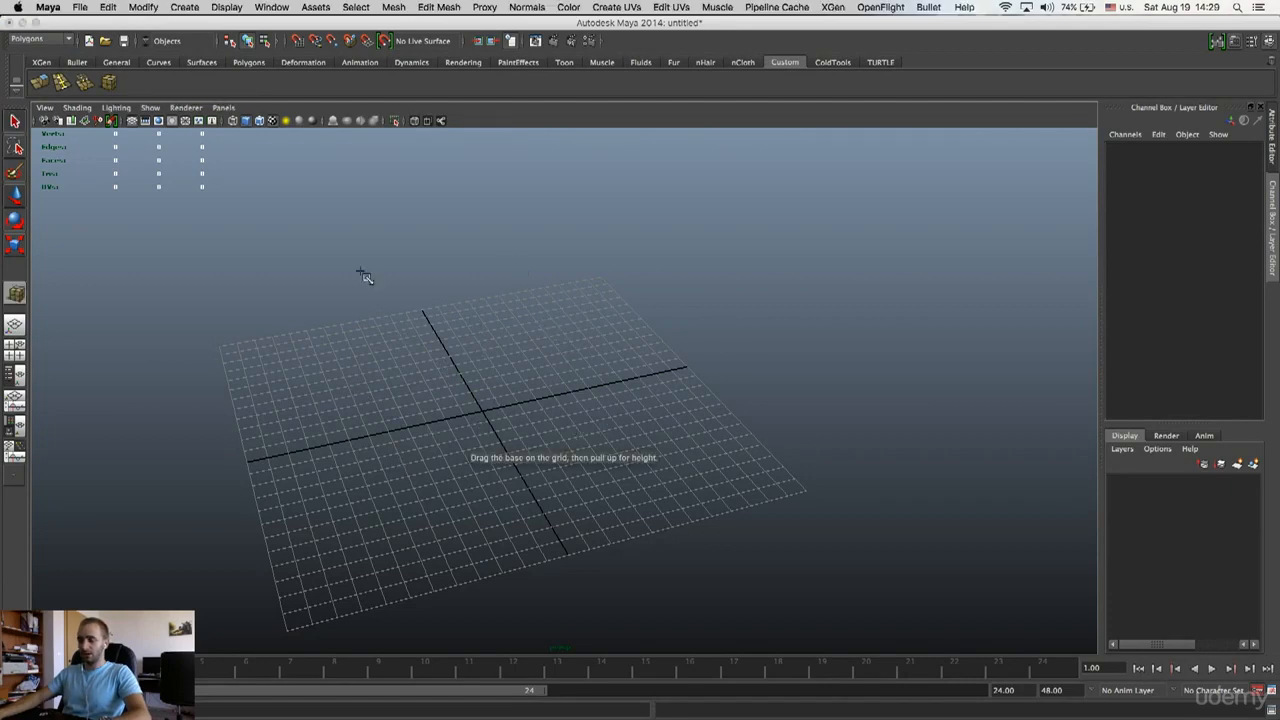
pyautogui.moveTo(558, 330); pyautogui.dragTo(430, 373)
pyautogui.keyDown('alt'); pyautogui.moveTo(537, 449); pyautogui.dragTo(409, 372); pyautogui.keyUp('alt')
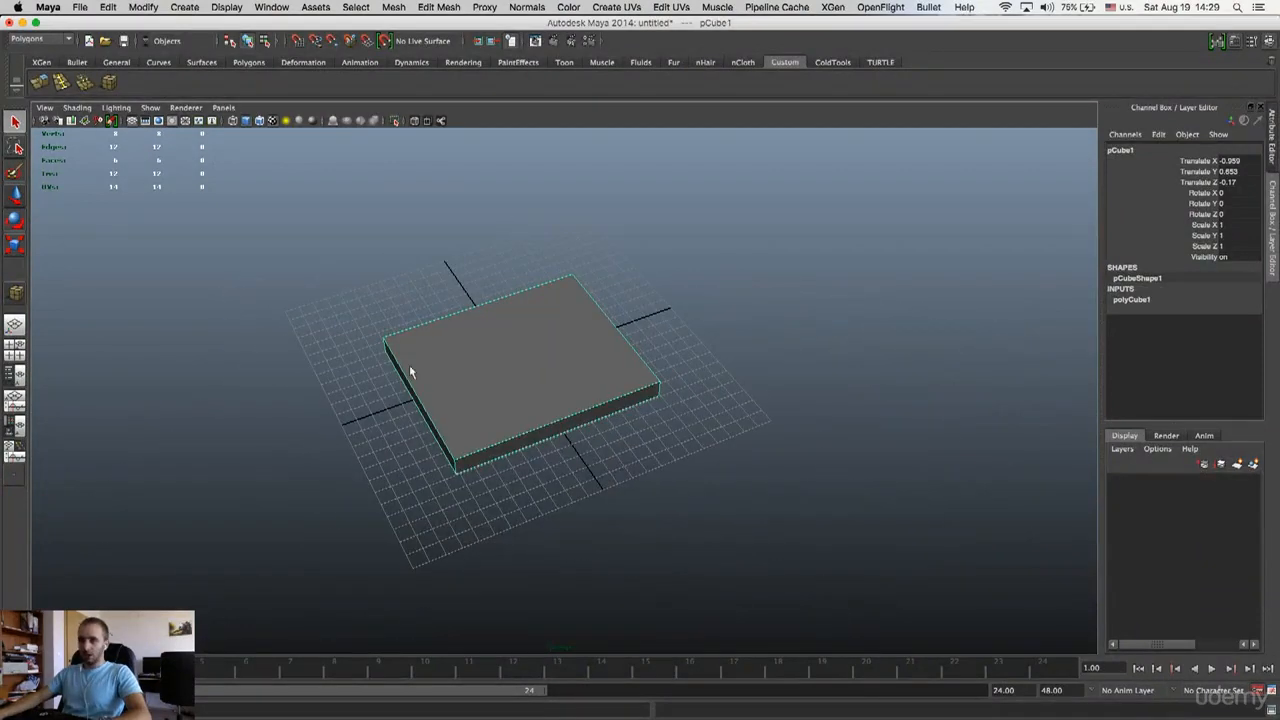
# - Snap the cube to the grid origin using wireframe display, and return to shaded display with textures
pyautogui.keyDown('alt'); pyautogui.moveTo(481, 342); pyautogui.dragTo(506, 363); pyautogui.keyUp('alt')
pyautogui.press('w')
pyautogui.press('4')
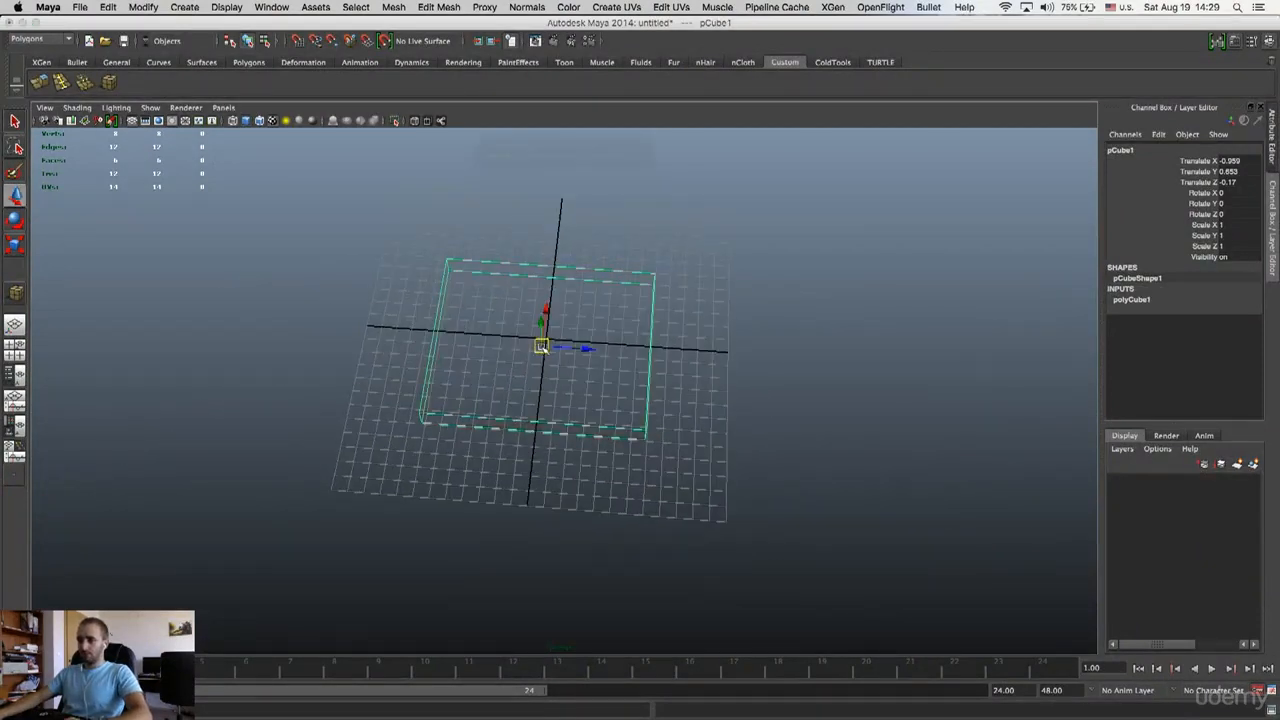
pyautogui.press('5')
pyautogui.moveTo(548, 337)
pyautogui.keyDown('alt'); pyautogui.mouseDown()
pyautogui.moveTo(643, 307)
pyautogui.moveTo(466, 306)
pyautogui.moveTo(536, 300)
pyautogui.mouseUp(); pyautogui.keyUp('alt')
pyautogui.press('6')
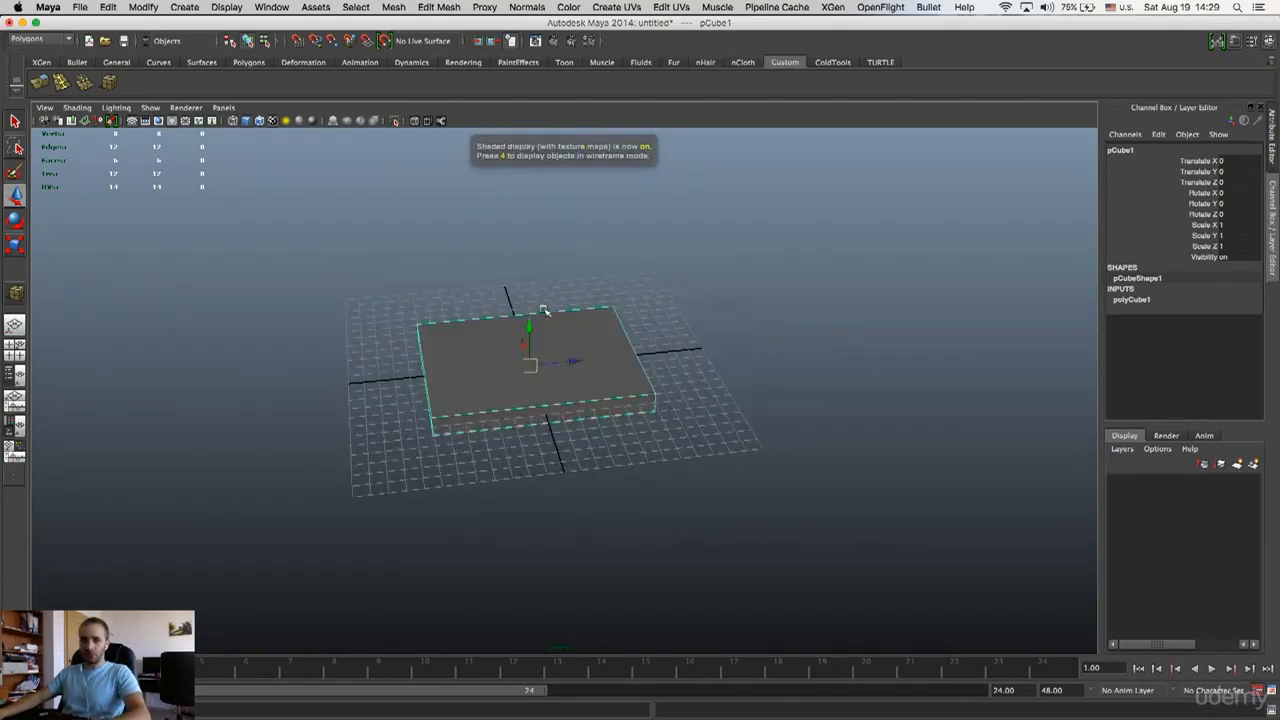
# - Enter vertex mode on the box and move the vertices of one side inward to the grid's centre line
pyautogui.moveTo(603, 343); pyautogui.dragTo(418, 335, button='right')
pyautogui.moveTo(597, 346); pyautogui.dragTo(668, 323, button='right')
pyautogui.click(744, 331)
pyautogui.keyDown('alt'); pyautogui.moveTo(744, 331); pyautogui.dragTo(621, 336); pyautogui.keyUp('alt')
pyautogui.click(615, 351)
pyautogui.moveTo(626, 334); pyautogui.dragTo(566, 334, button='right')
pyautogui.moveTo(593, 244); pyautogui.dragTo(739, 470)
pyautogui.keyDown('alt'); pyautogui.moveTo(650, 356); pyautogui.dragTo(676, 374); pyautogui.keyUp('alt')
pyautogui.moveTo(682, 329); pyautogui.dragTo(578, 341)
# - Move the end and side vertices of the box to shape a long, narrow block beside the grid's centre line
pyautogui.moveTo(400, 375); pyautogui.dragTo(686, 486)
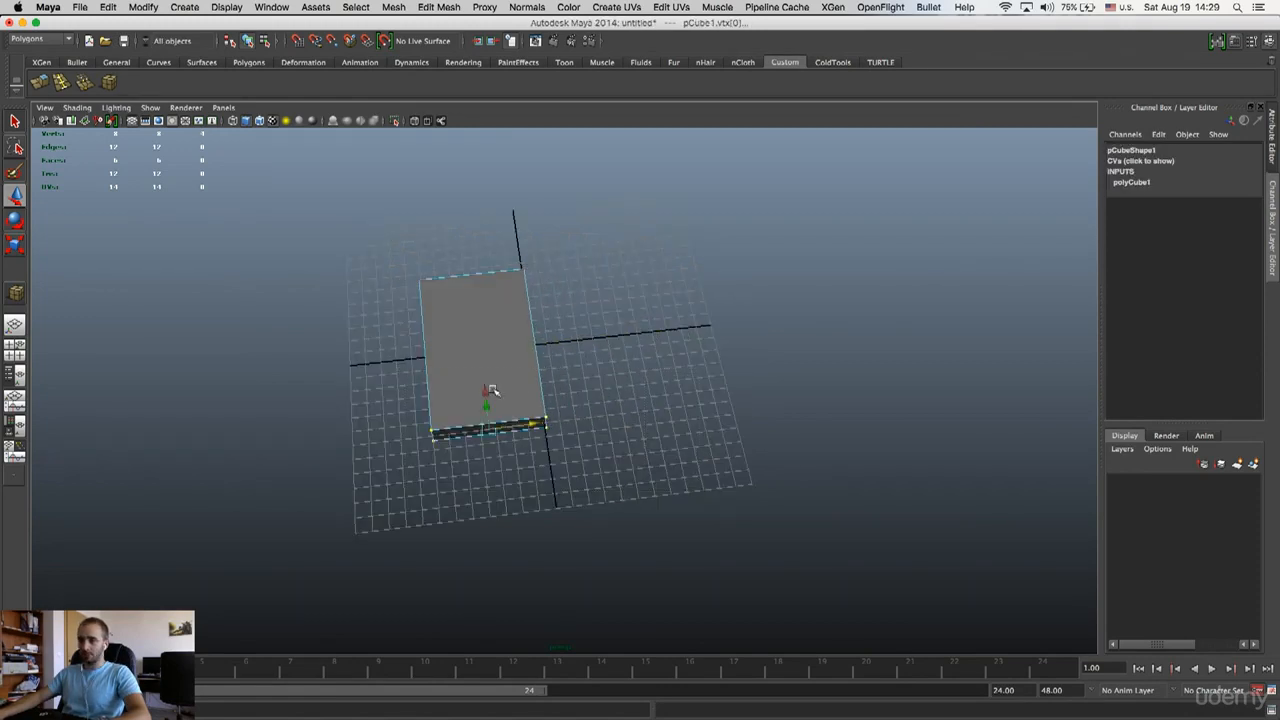
pyautogui.keyDown('alt'); pyautogui.moveTo(465, 412); pyautogui.dragTo(596, 374); pyautogui.keyUp('alt')
pyautogui.moveTo(452, 390); pyautogui.dragTo(697, 462)
pyautogui.press('z')
pyautogui.moveTo(616, 377); pyautogui.dragTo(524, 383)
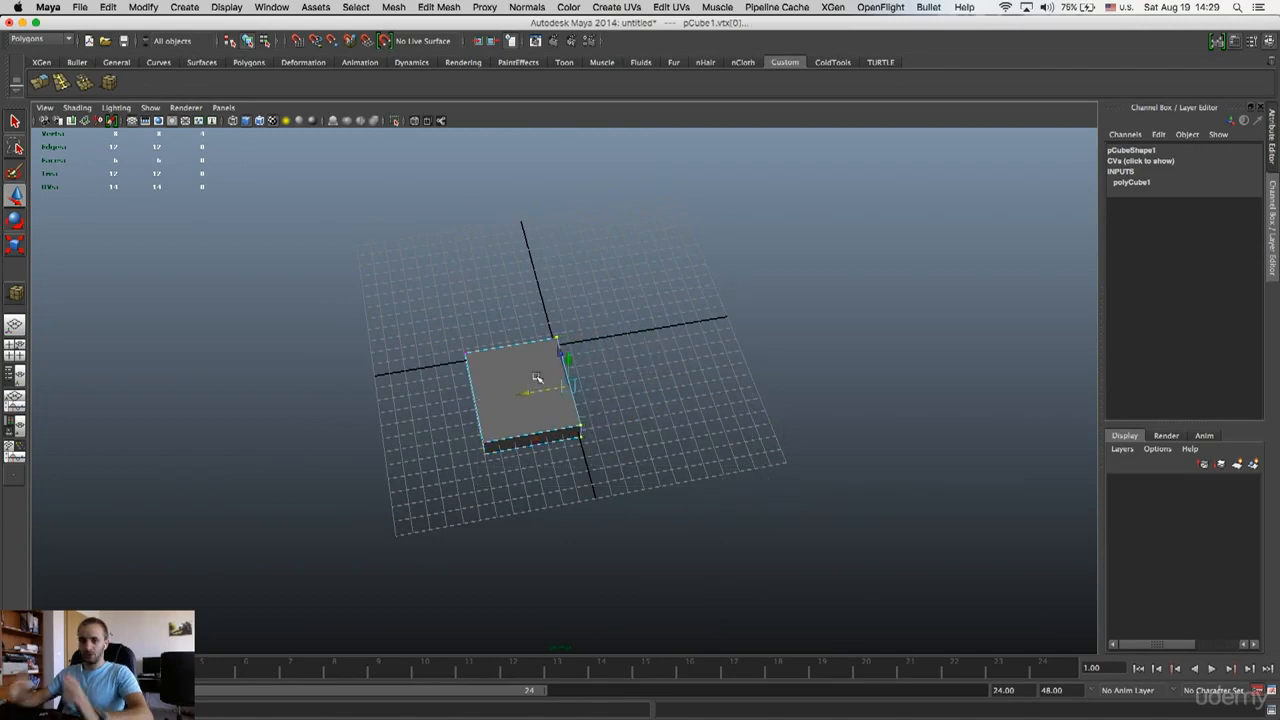
pyautogui.moveTo(536, 391); pyautogui.dragTo(509, 394)
pyautogui.moveTo(449, 321); pyautogui.dragTo(650, 403)
pyautogui.moveTo(492, 318); pyautogui.dragTo(479, 272)
pyautogui.keyDown('alt'); pyautogui.moveTo(562, 386); pyautogui.dragTo(476, 362); pyautogui.keyUp('alt')
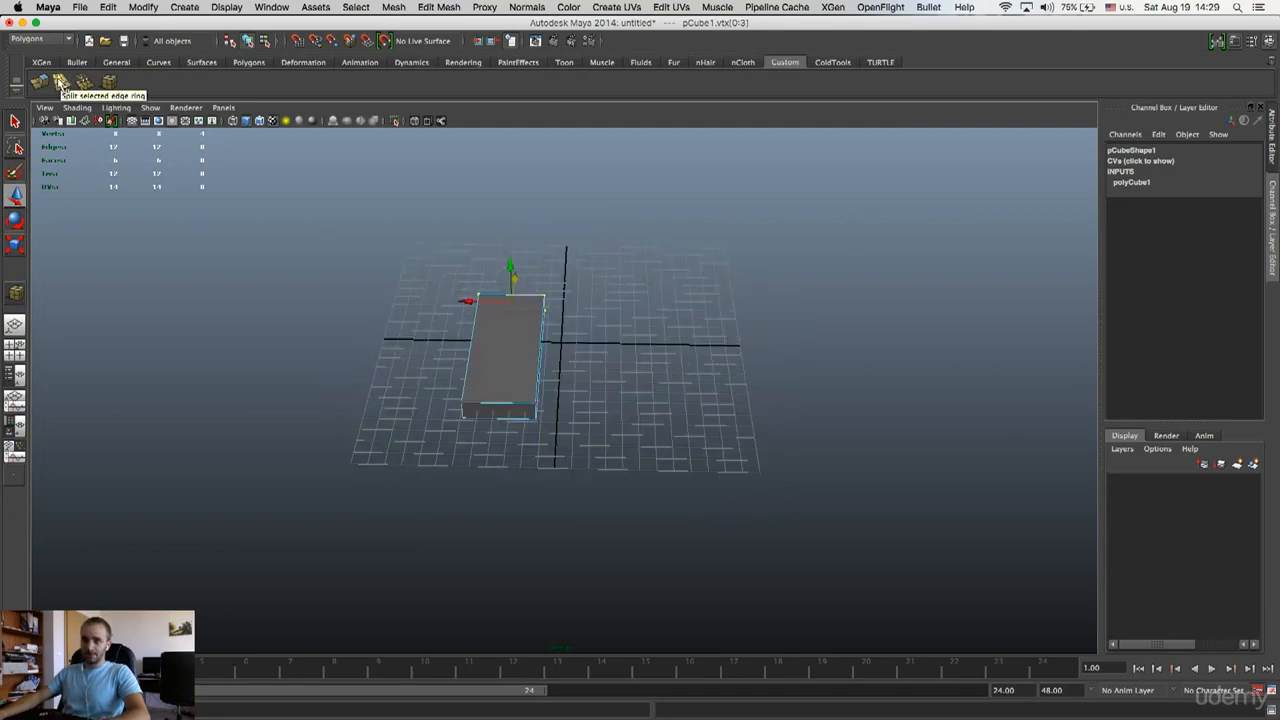
# - Insert two edge loops across the block to divide its length into three sections
pyautogui.click(60, 82)
pyautogui.keyDown('alt'); pyautogui.moveTo(460, 257); pyautogui.dragTo(555, 216); pyautogui.keyUp('alt')
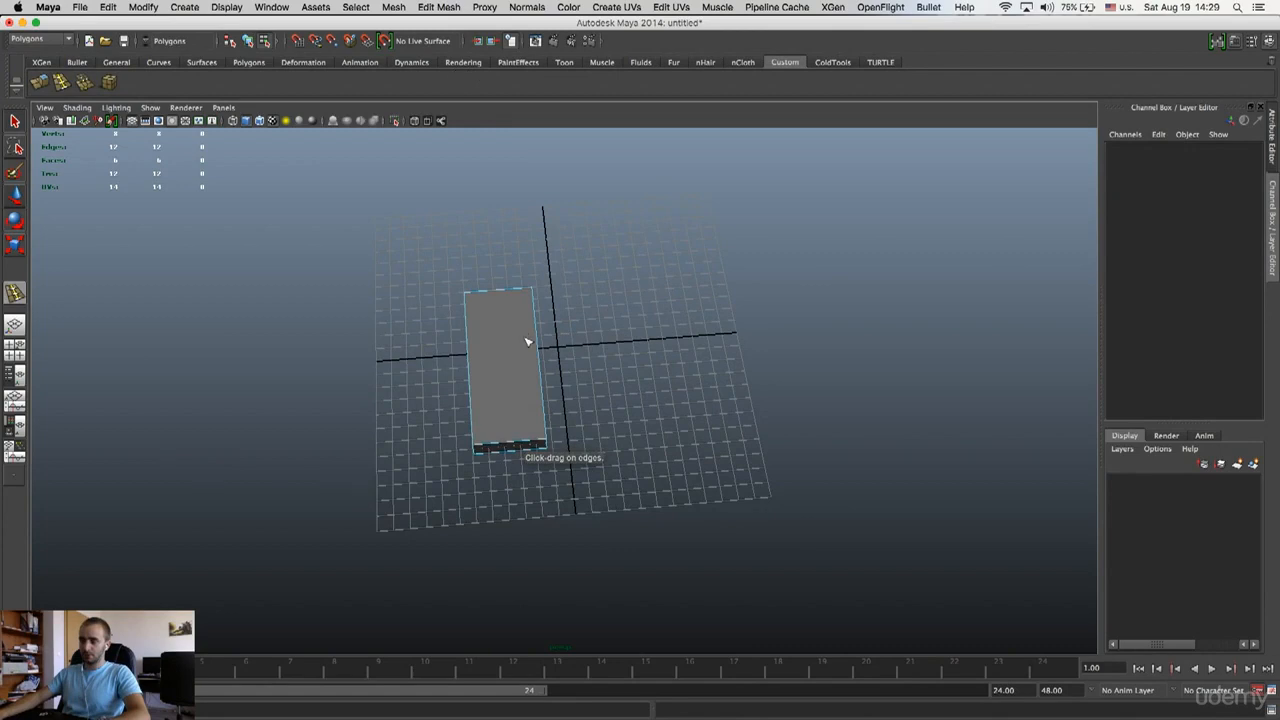
pyautogui.moveTo(537, 331); pyautogui.dragTo(543, 385)
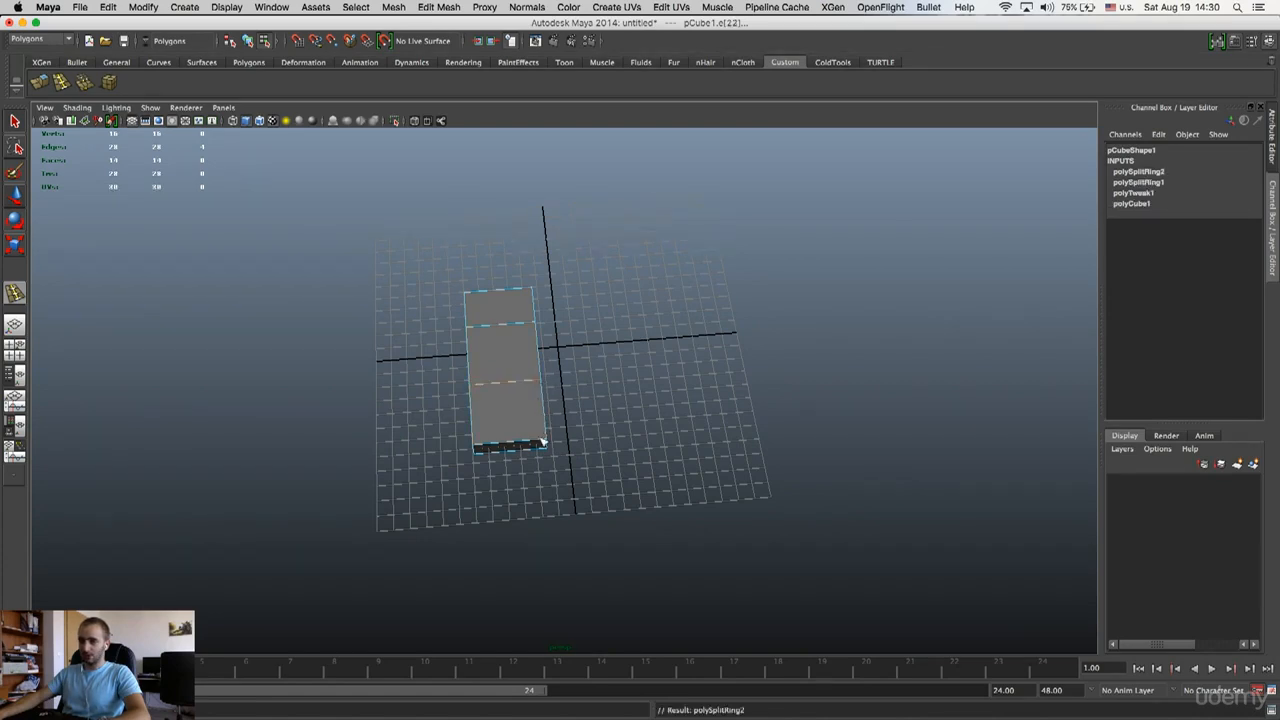
pyautogui.keyDown('alt'); pyautogui.moveTo(543, 443); pyautogui.dragTo(510, 420); pyautogui.keyUp('alt')
# - Extrude the side faces of two adjacent sections of the block outward past the grid's centre line
pyautogui.moveTo(514, 367); pyautogui.dragTo(550, 358, button='right')
pyautogui.keyDown('alt'); pyautogui.moveTo(550, 358); pyautogui.dragTo(492, 349); pyautogui.keyUp('alt')
pyautogui.click(574, 349)
pyautogui.keyDown('shift'); pyautogui.click(516, 357); pyautogui.keyUp('shift')
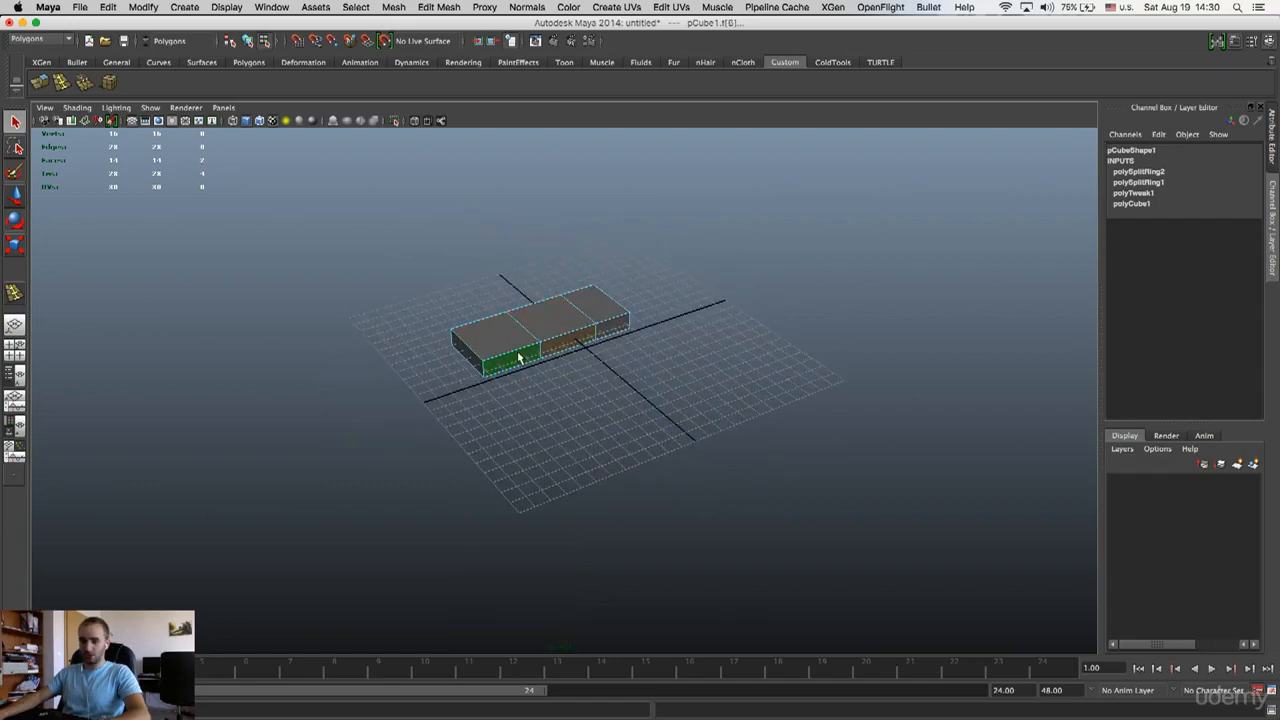
pyautogui.keyDown('alt'); pyautogui.moveTo(518, 357); pyautogui.dragTo(560, 354); pyautogui.keyUp('alt')
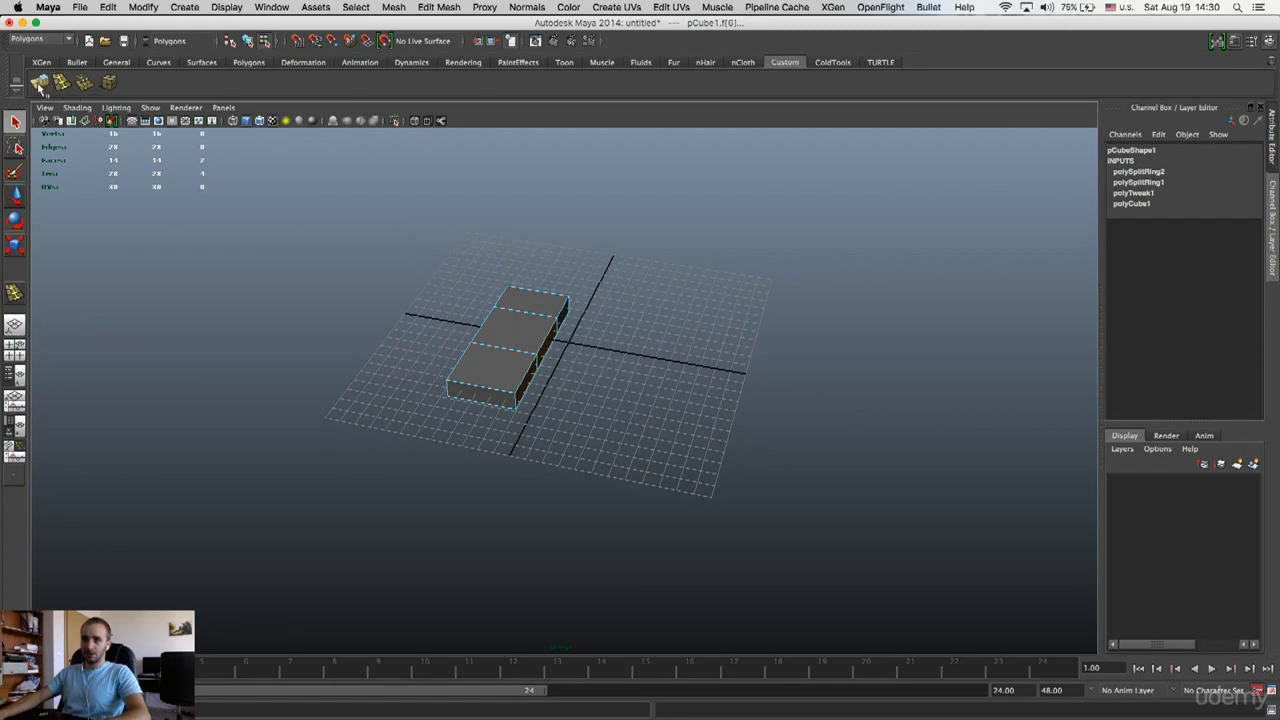
pyautogui.click(40, 85)
pyautogui.keyDown('alt'); pyautogui.moveTo(620, 330); pyautogui.dragTo(616, 383); pyautogui.keyUp('alt')
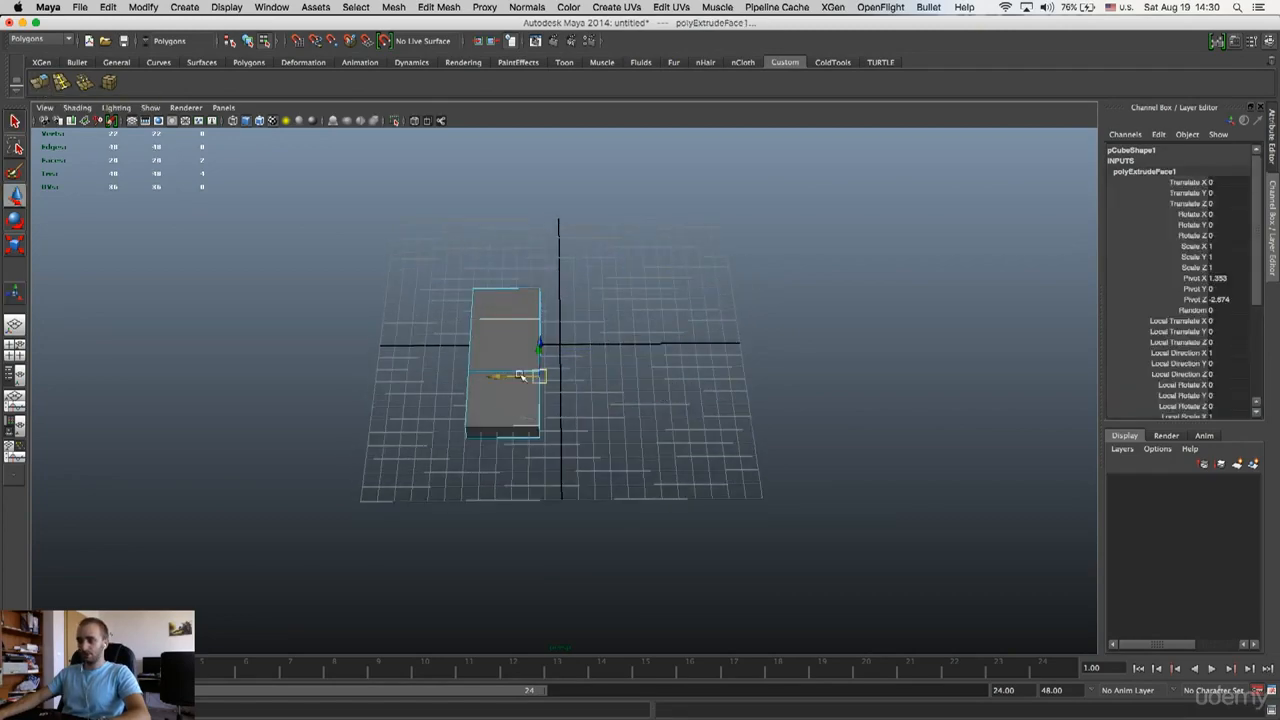
pyautogui.moveTo(496, 376); pyautogui.dragTo(588, 350)
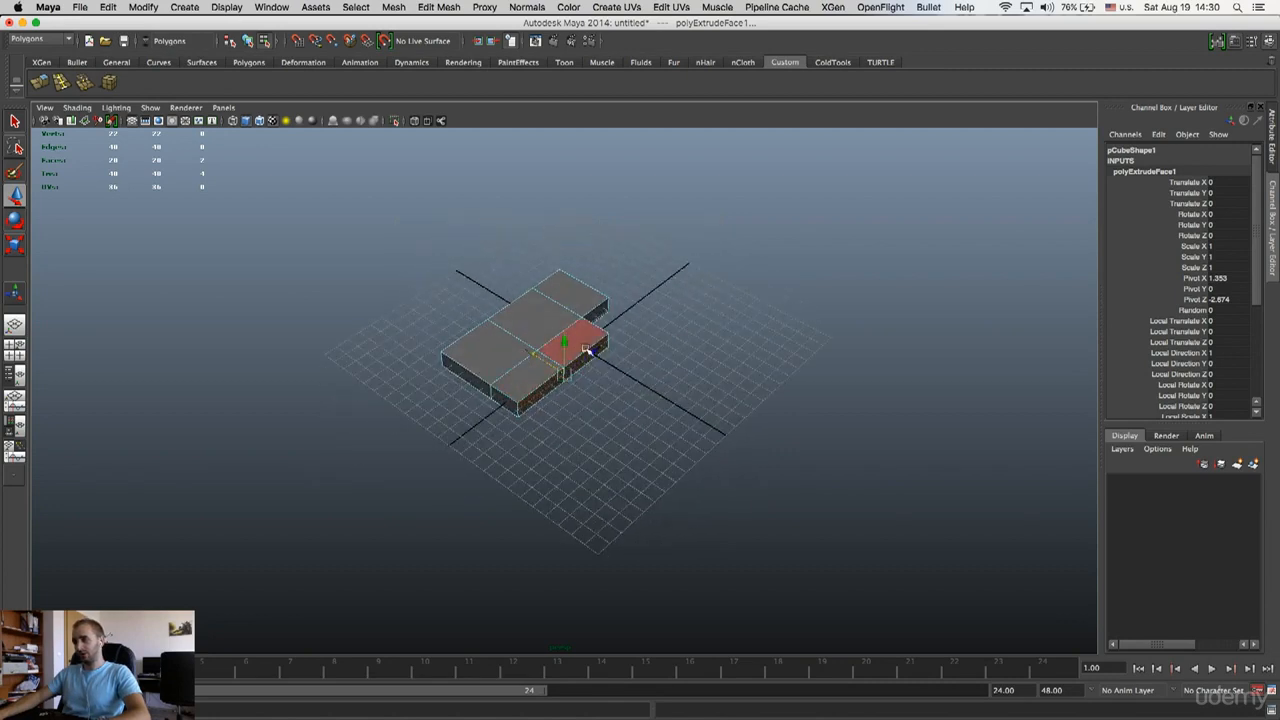
# - Extrude the middle section's side face outward to form an arm projecting from the block
pyautogui.press('w')
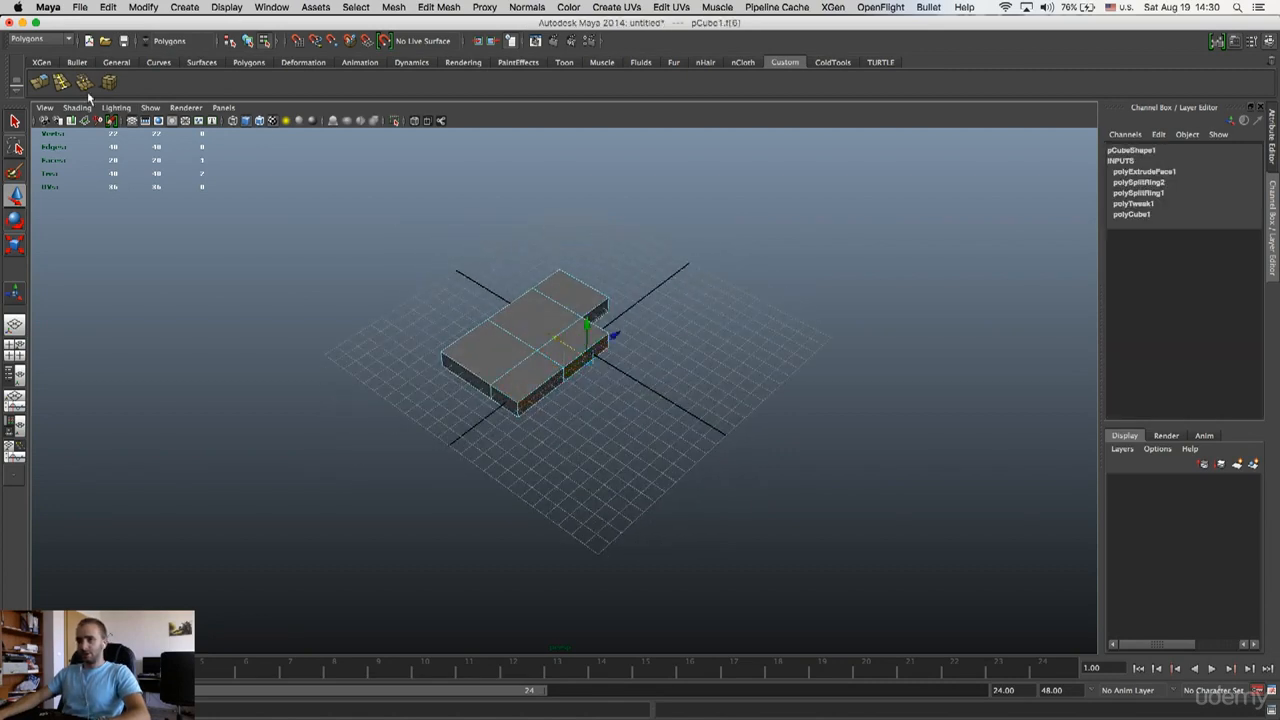
pyautogui.click(57, 88)
pyautogui.keyDown('alt'); pyautogui.moveTo(650, 200); pyautogui.dragTo(655, 267); pyautogui.keyUp('alt')
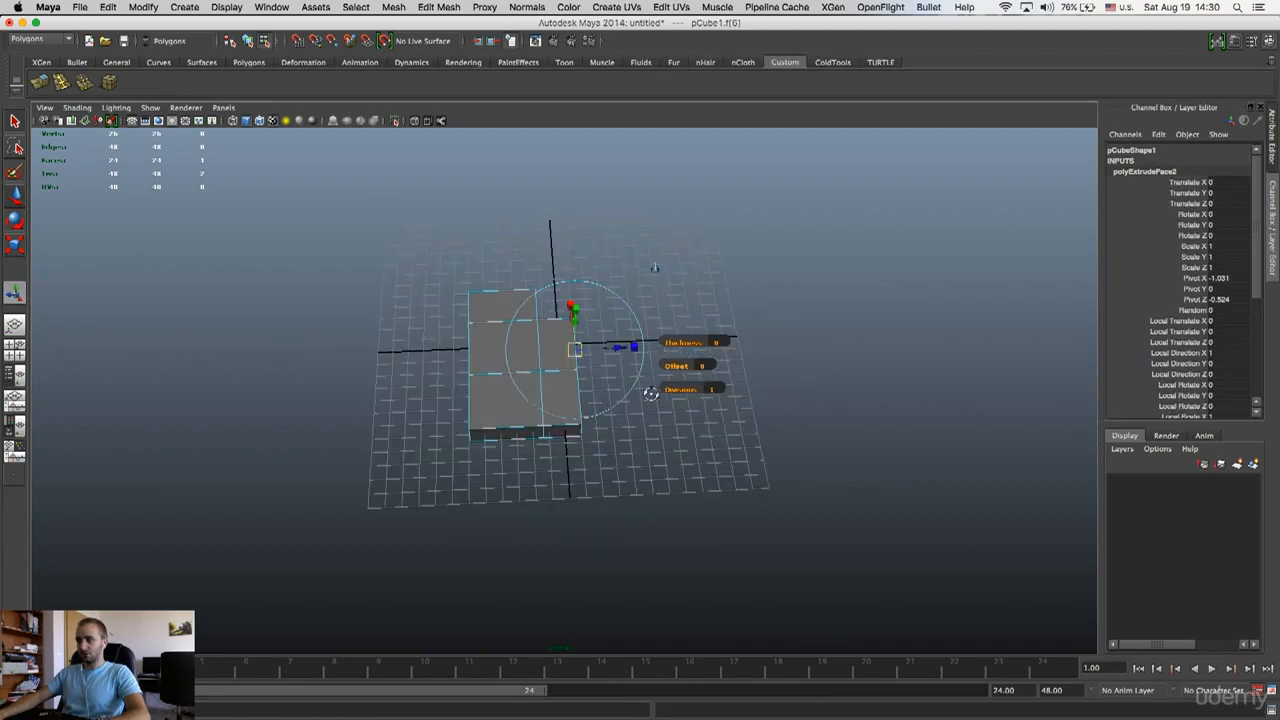
pyautogui.moveTo(537, 349); pyautogui.dragTo(608, 350, button='middle')
pyautogui.keyDown('alt'); pyautogui.moveTo(618, 441); pyautogui.dragTo(615, 437); pyautogui.keyUp('alt')
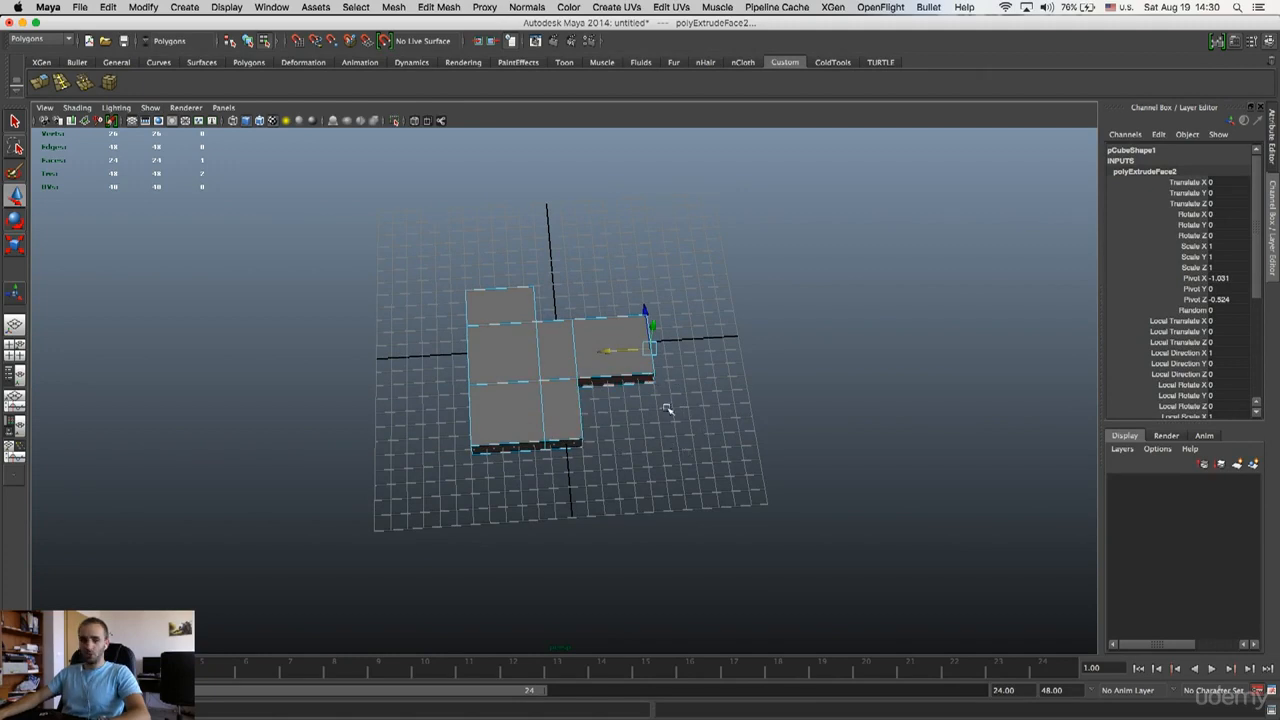
# - Extrude the end face of the arm twice to add two short sections
pyautogui.keyDown('alt'); pyautogui.moveTo(655, 402); pyautogui.dragTo(543, 395, button='middle'); pyautogui.keyUp('alt')
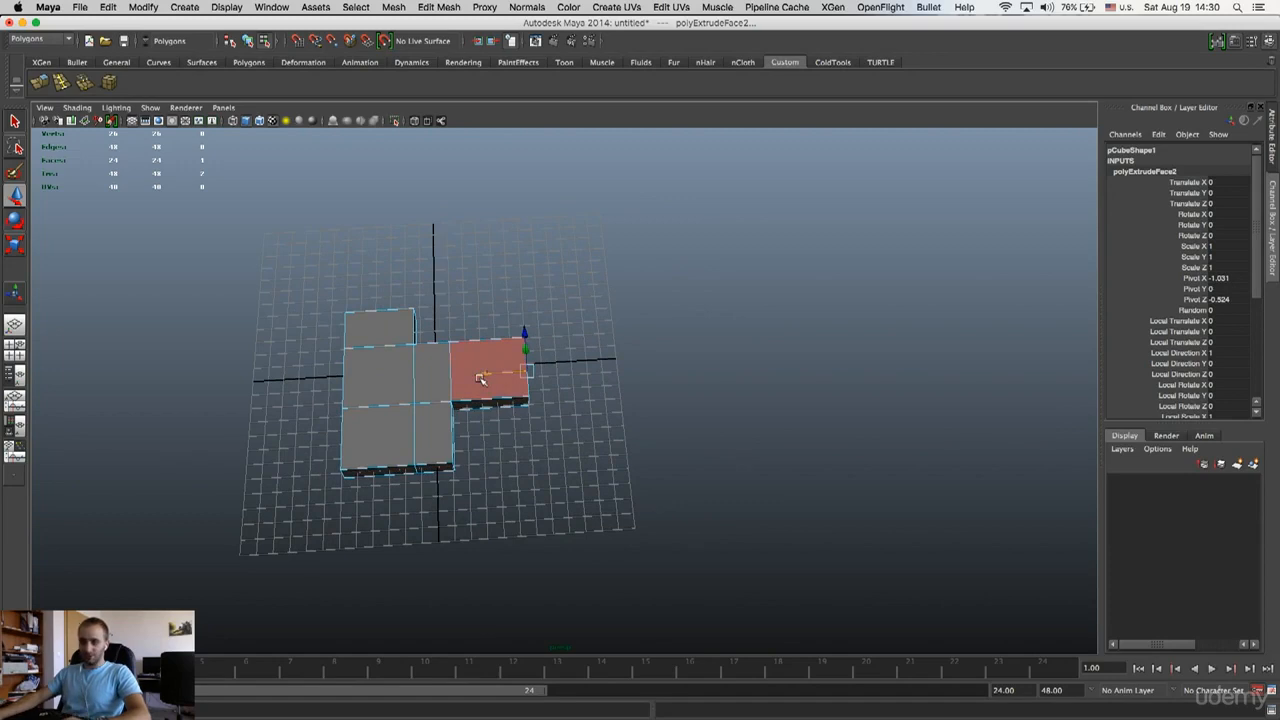
pyautogui.keyDown('alt'); pyautogui.moveTo(487, 378); pyautogui.dragTo(476, 380, button='middle'); pyautogui.keyUp('alt')
pyautogui.keyDown('alt'); pyautogui.moveTo(545, 367); pyautogui.dragTo(540, 400); pyautogui.keyUp('alt')
pyautogui.hotkey('ctrl', 'e')
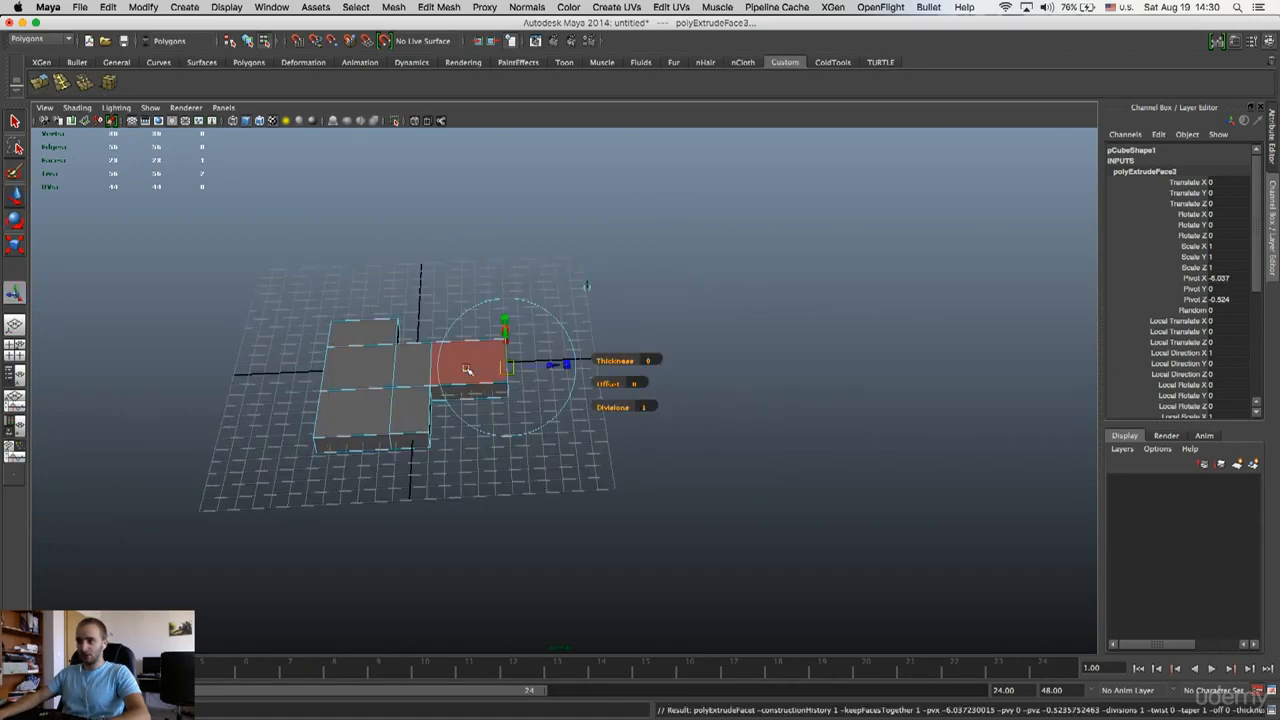
pyautogui.moveTo(551, 364); pyautogui.dragTo(569, 366)
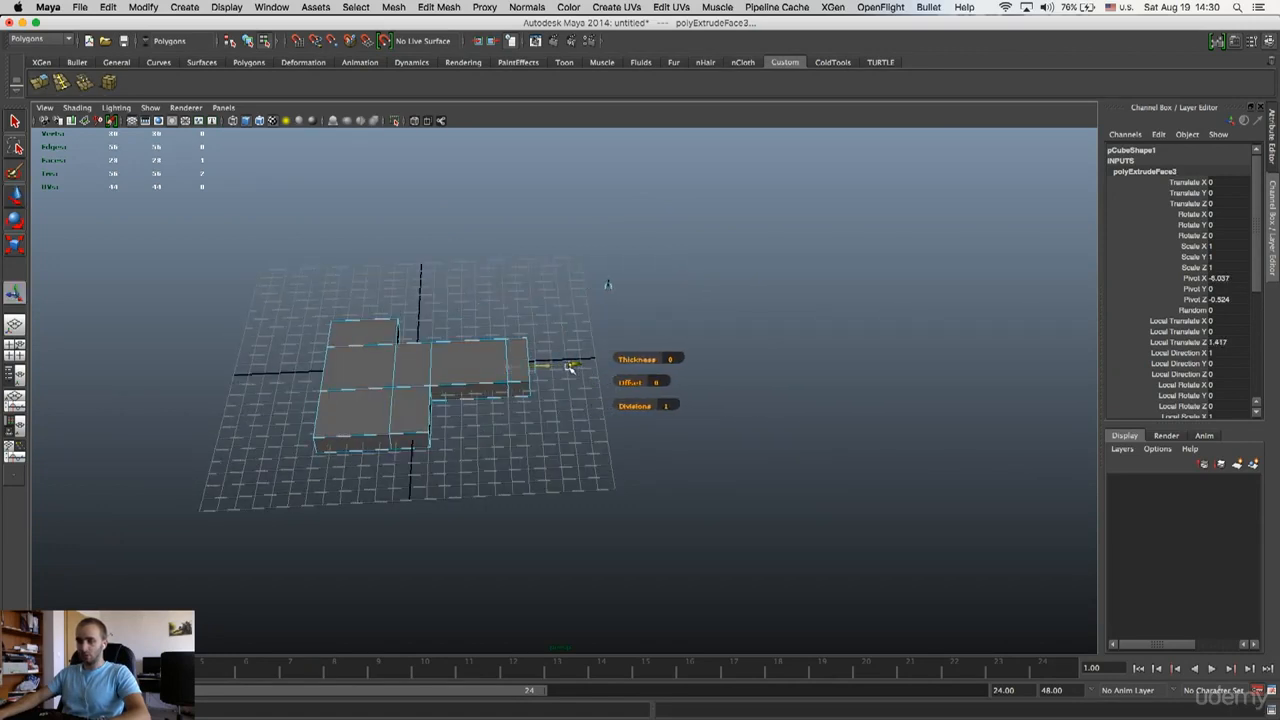
pyautogui.hotkey('ctrl', 'e')
pyautogui.moveTo(499, 369); pyautogui.dragTo(521, 369)
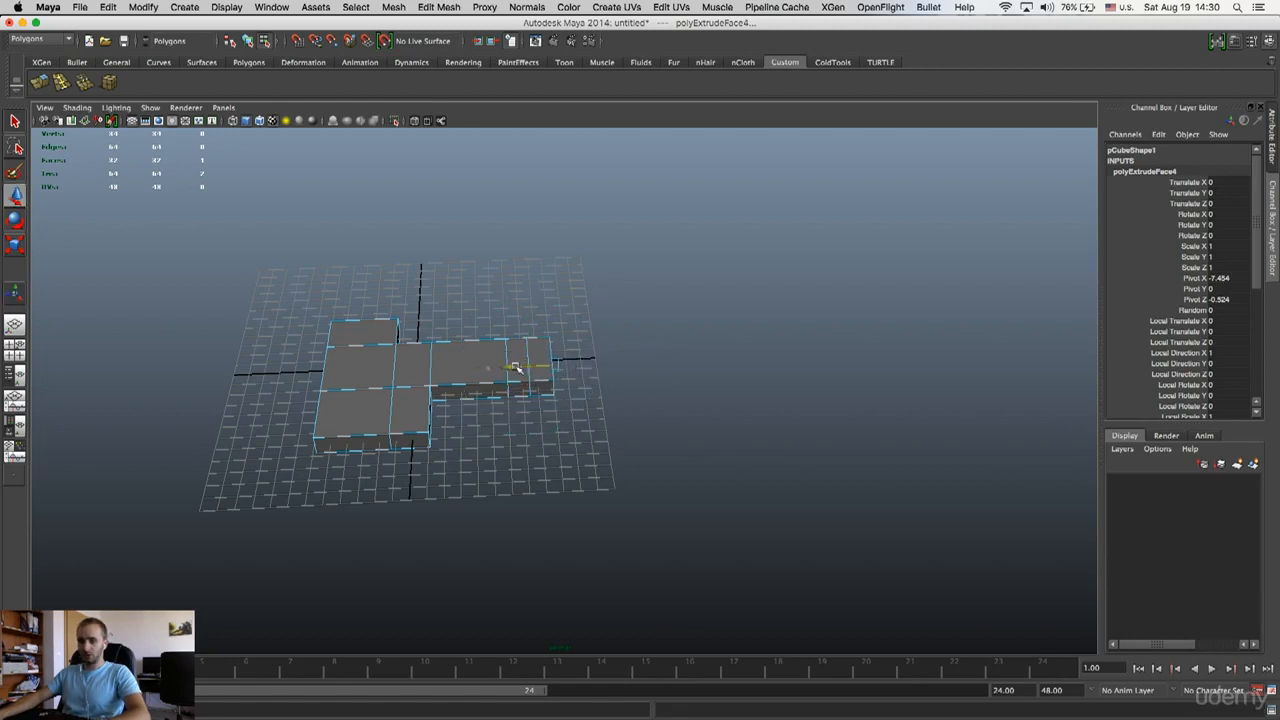
pyautogui.keyDown('alt'); pyautogui.moveTo(563, 371); pyautogui.dragTo(534, 396, button='middle'); pyautogui.keyUp('alt')
pyautogui.keyDown('alt'); pyautogui.moveTo(534, 396); pyautogui.dragTo(513, 399); pyautogui.keyUp('alt')
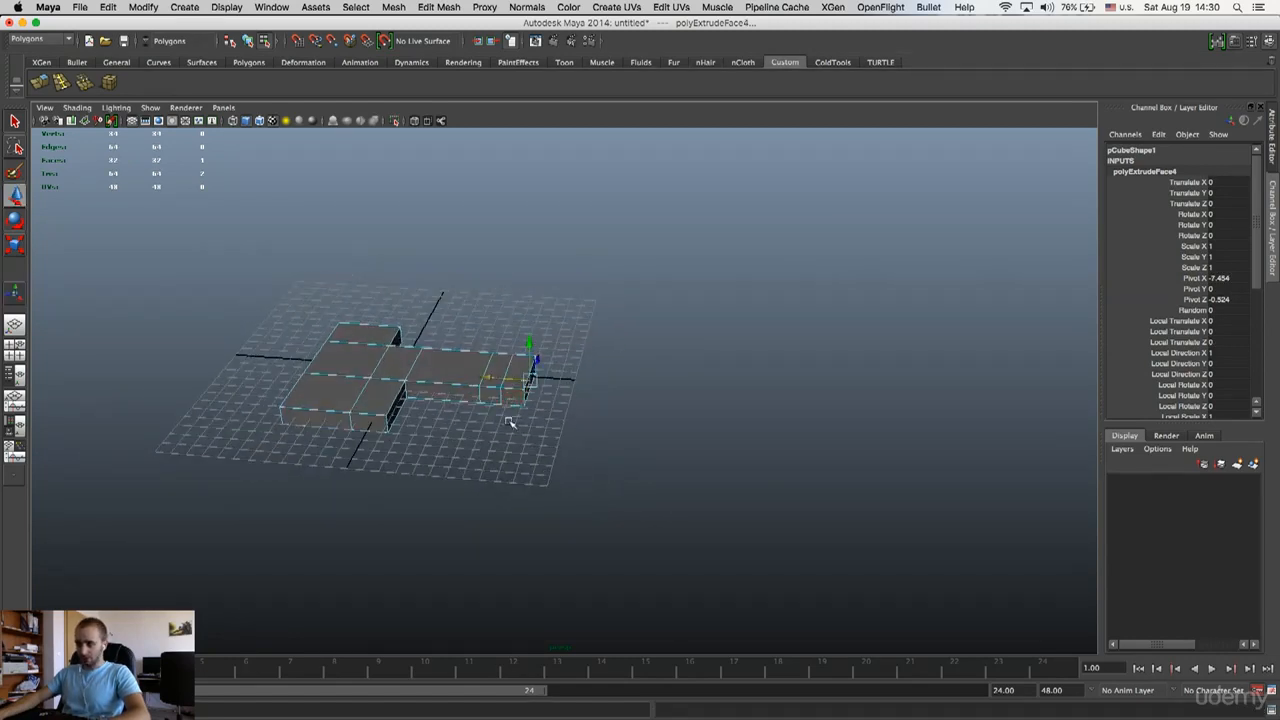
# - Extrude the side faces of the arm's two short end sections outward as a branch and return to object mode
pyautogui.click(490, 397)
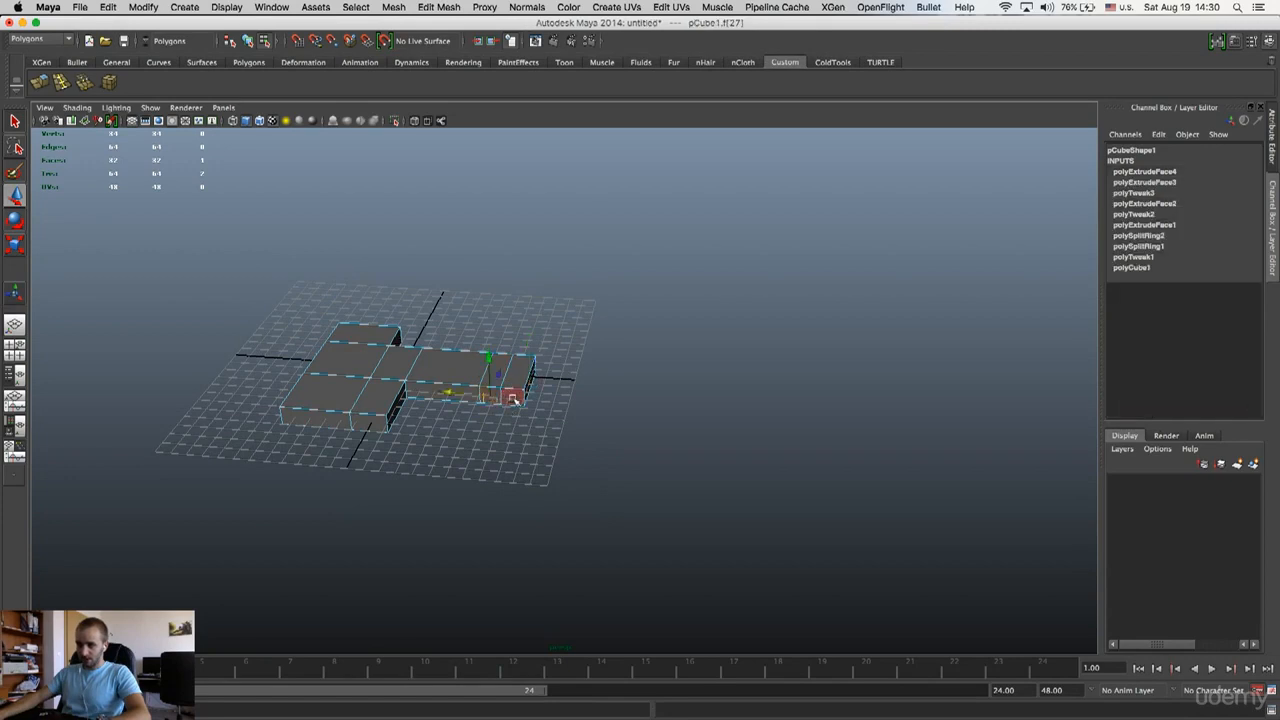
pyautogui.keyDown('alt'); pyautogui.moveTo(490, 397); pyautogui.dragTo(418, 400); pyautogui.keyUp('alt')
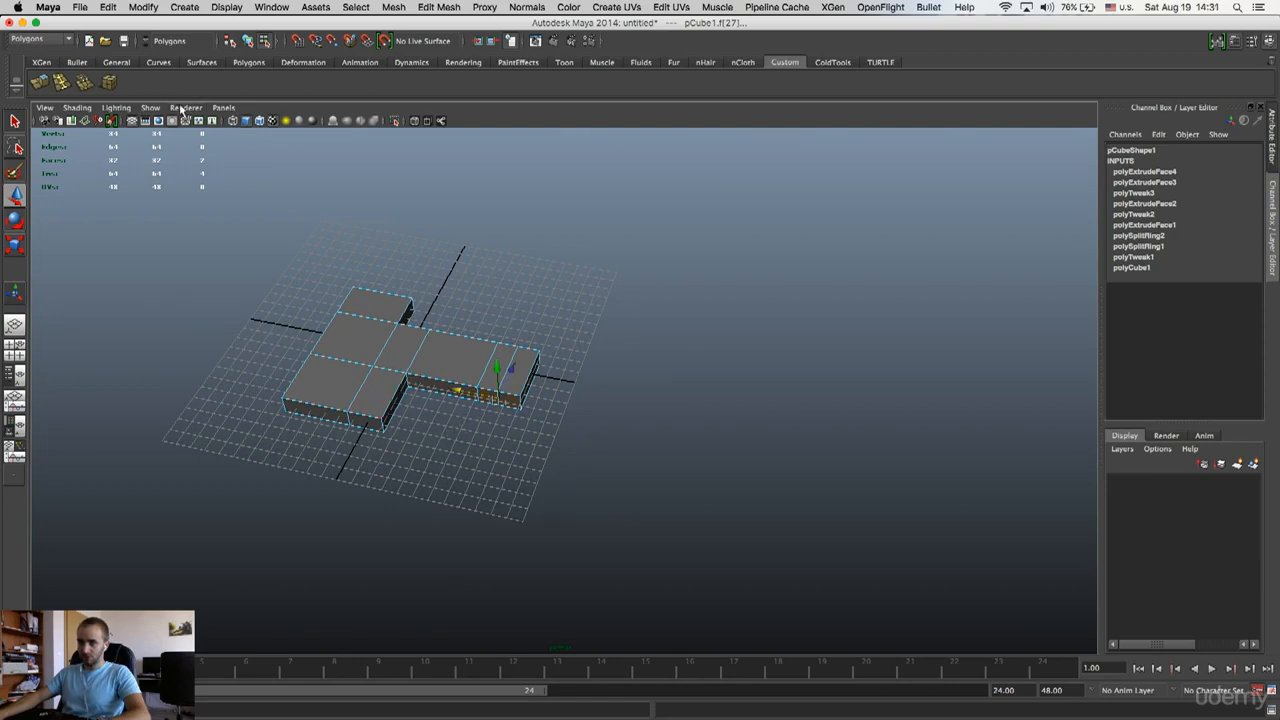
pyautogui.click(38, 82)
pyautogui.keyDown('alt'); pyautogui.moveTo(518, 384); pyautogui.dragTo(479, 527); pyautogui.keyUp('alt')
pyautogui.keyDown('alt'); pyautogui.moveTo(480, 525); pyautogui.dragTo(542, 408); pyautogui.keyUp('alt')
pyautogui.click(592, 380)
pyautogui.keyDown('alt'); pyautogui.moveTo(586, 329); pyautogui.dragTo(600, 291); pyautogui.keyUp('alt')
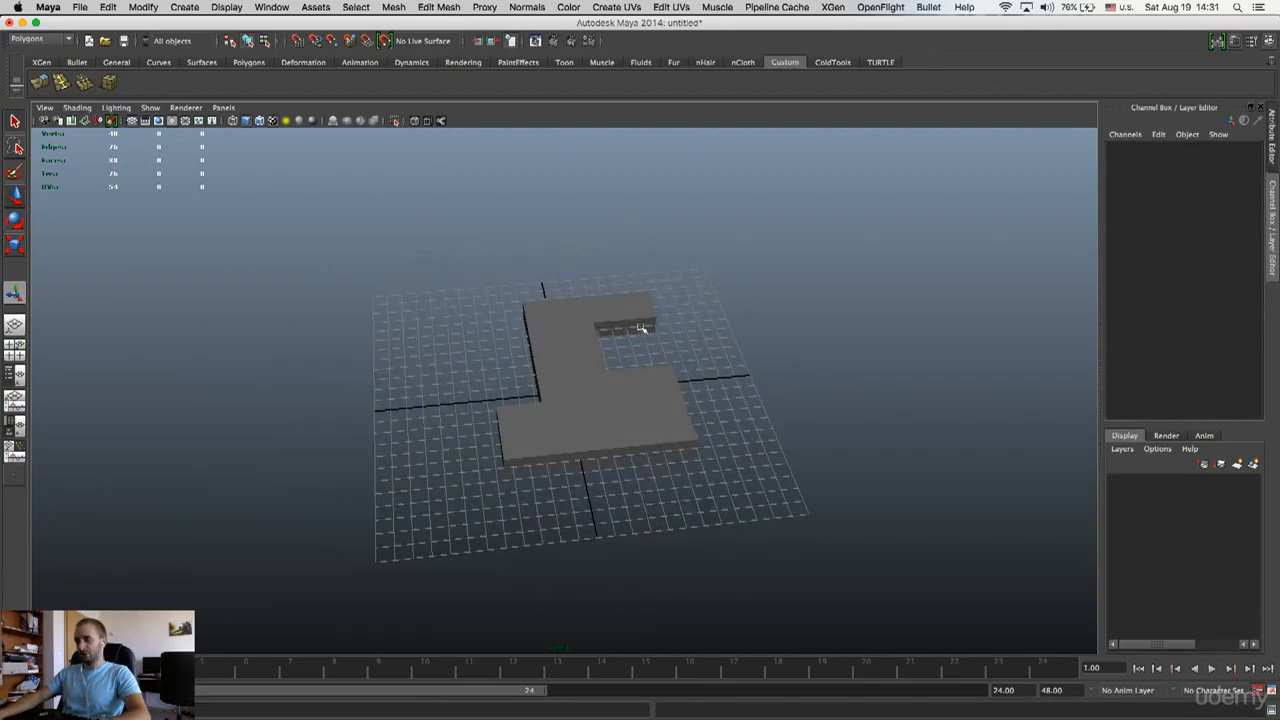
# - Move the lengthwise row of vertices along the block's inner side outward to widen the body and shorten its side projections
pyautogui.keyDown('alt'); pyautogui.moveTo(638, 379); pyautogui.dragTo(614, 297); pyautogui.keyUp('alt')
pyautogui.click(610, 298)
pyautogui.moveTo(606, 300); pyautogui.dragTo(590, 309, button='right')
pyautogui.keyDown('alt'); pyautogui.moveTo(590, 309); pyautogui.dragTo(577, 299); pyautogui.keyUp('alt')
pyautogui.moveTo(575, 284); pyautogui.dragTo(603, 521)
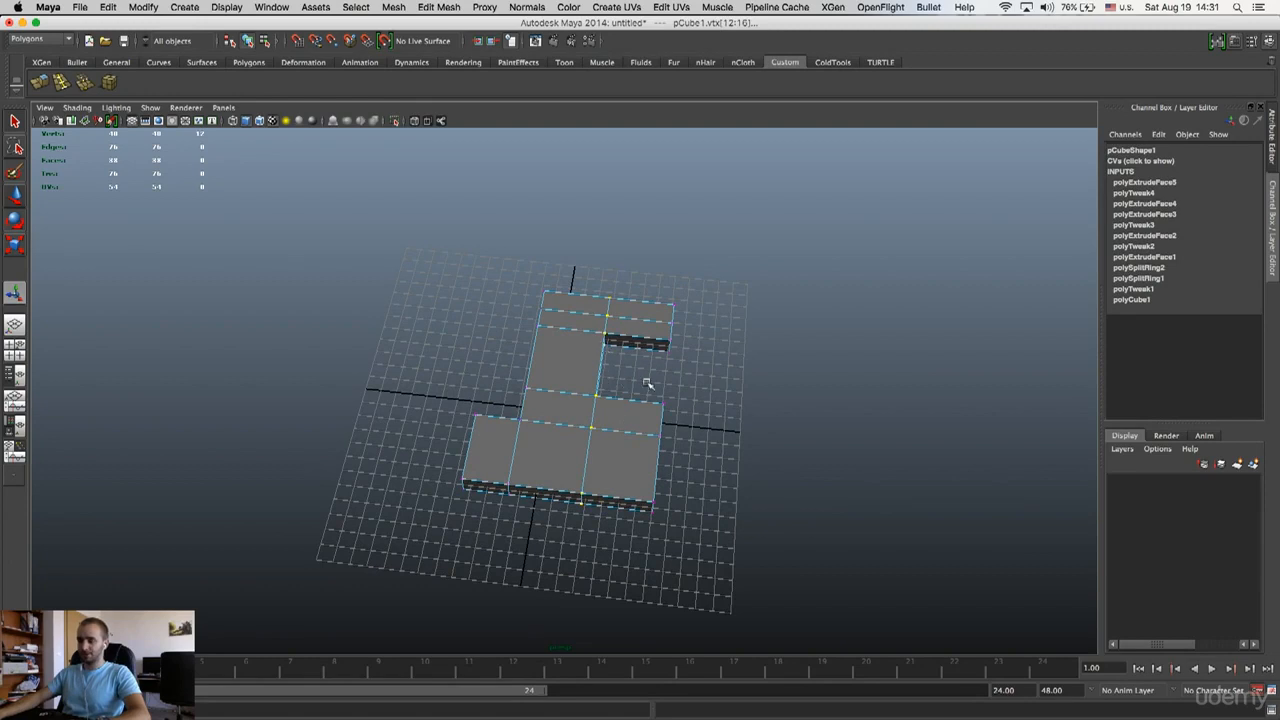
pyautogui.press('w')
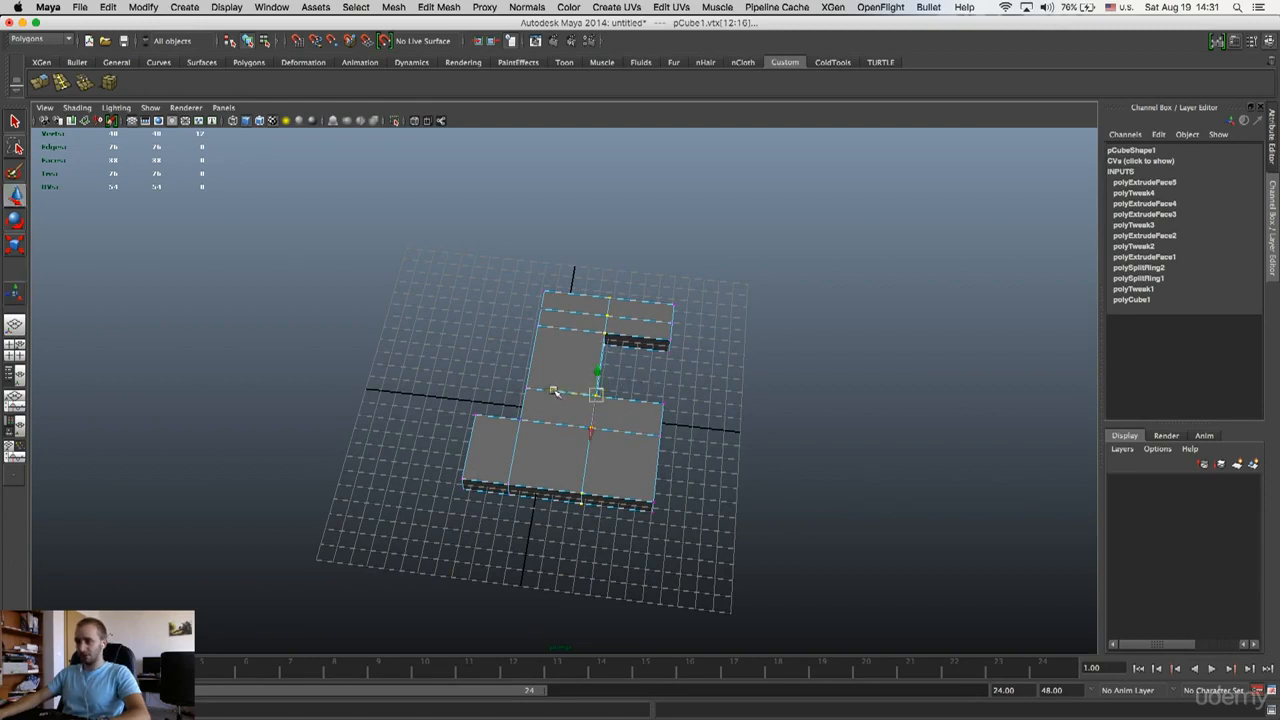
pyautogui.keyDown('alt'); pyautogui.moveTo(607, 482); pyautogui.dragTo(595, 399); pyautogui.keyUp('alt')
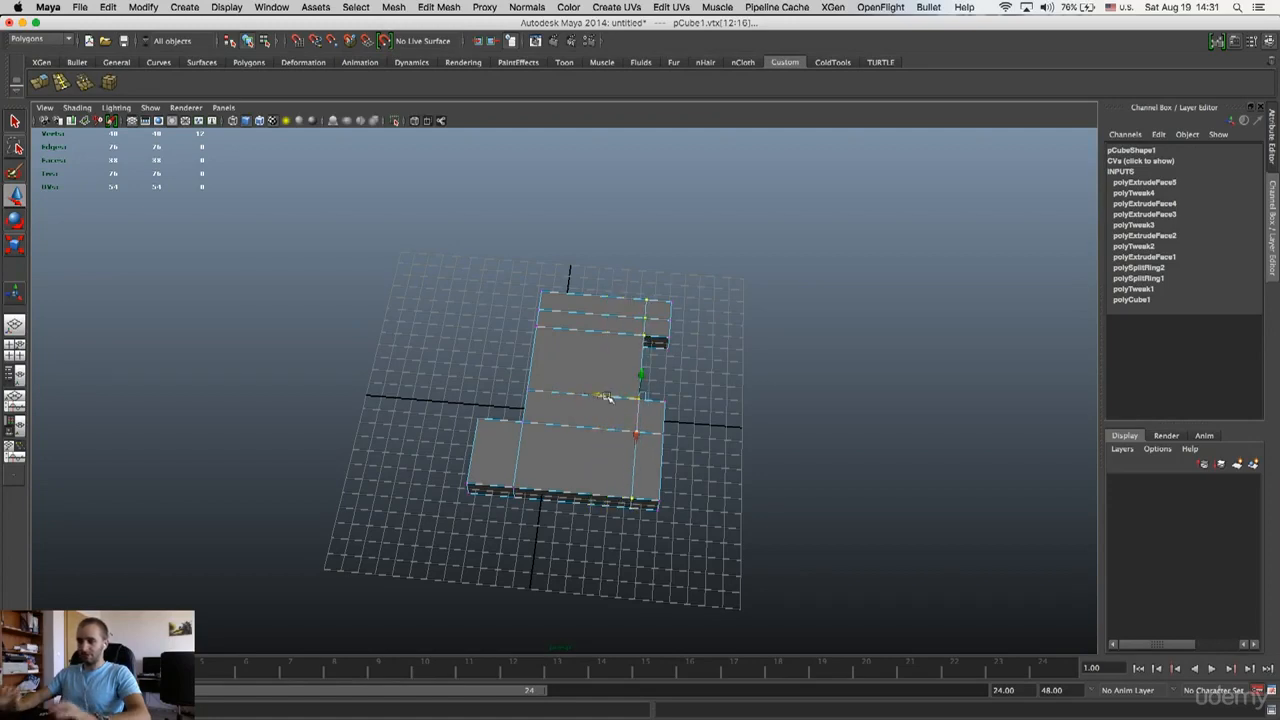
pyautogui.keyDown('alt'); pyautogui.moveTo(660, 372); pyautogui.dragTo(488, 398); pyautogui.keyUp('alt')
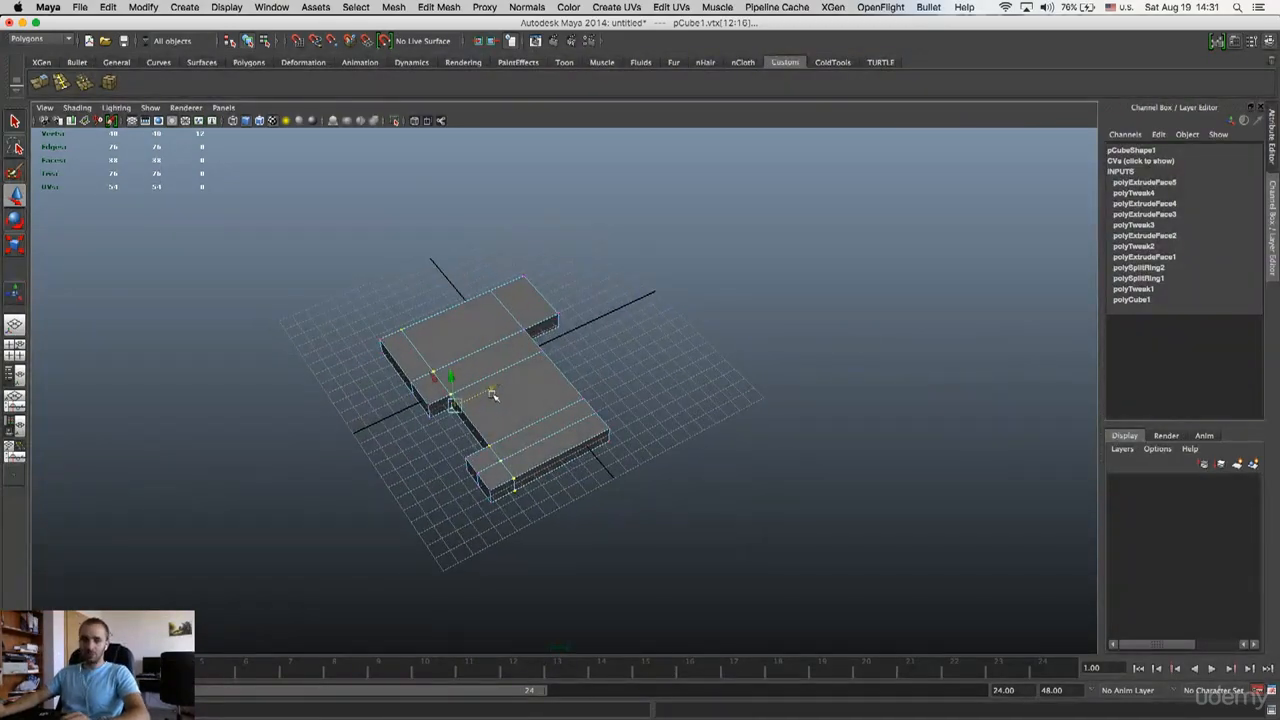
# - Insert two edge loops running lengthwise through the widened body of the block
pyautogui.keyDown('alt'); pyautogui.moveTo(492, 395); pyautogui.dragTo(591, 375); pyautogui.keyUp('alt')
pyautogui.keyDown('alt'); pyautogui.moveTo(591, 375); pyautogui.dragTo(560, 343, button='middle'); pyautogui.keyUp('alt')
pyautogui.keyDown('alt'); pyautogui.moveTo(560, 343); pyautogui.dragTo(600, 345); pyautogui.keyUp('alt')
pyautogui.click(61, 84)
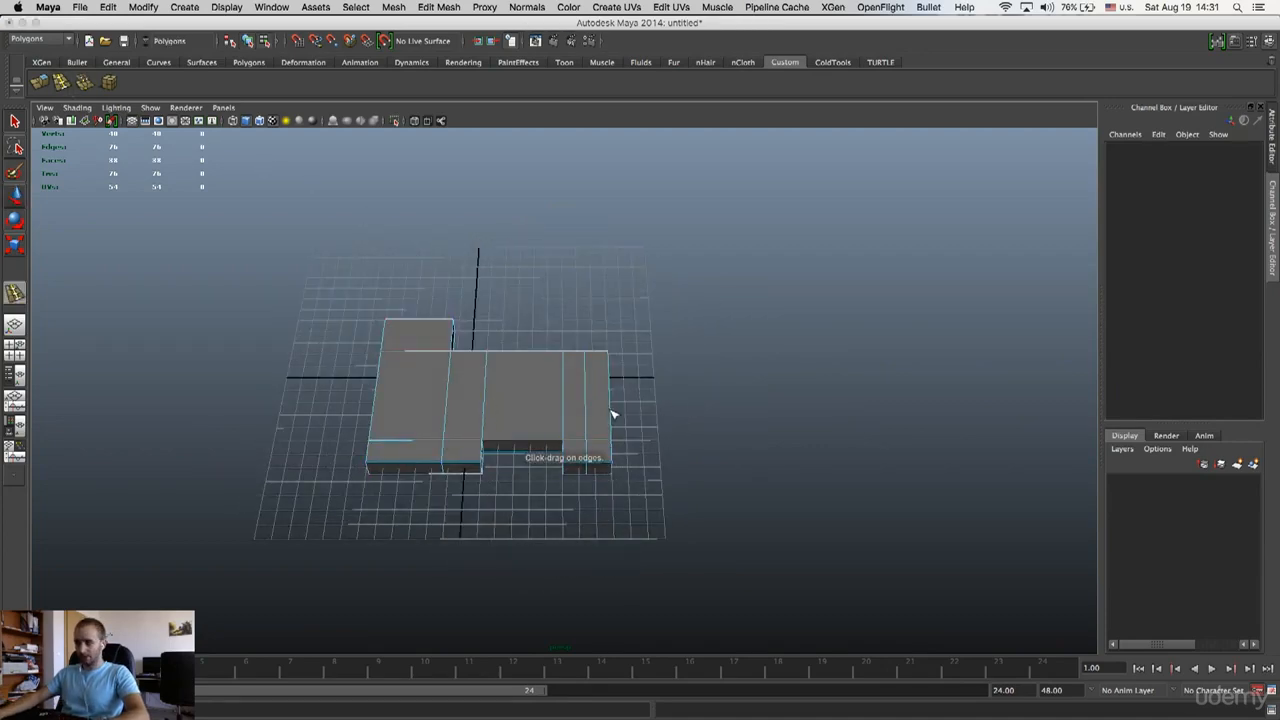
pyautogui.moveTo(613, 413); pyautogui.dragTo(614, 421)
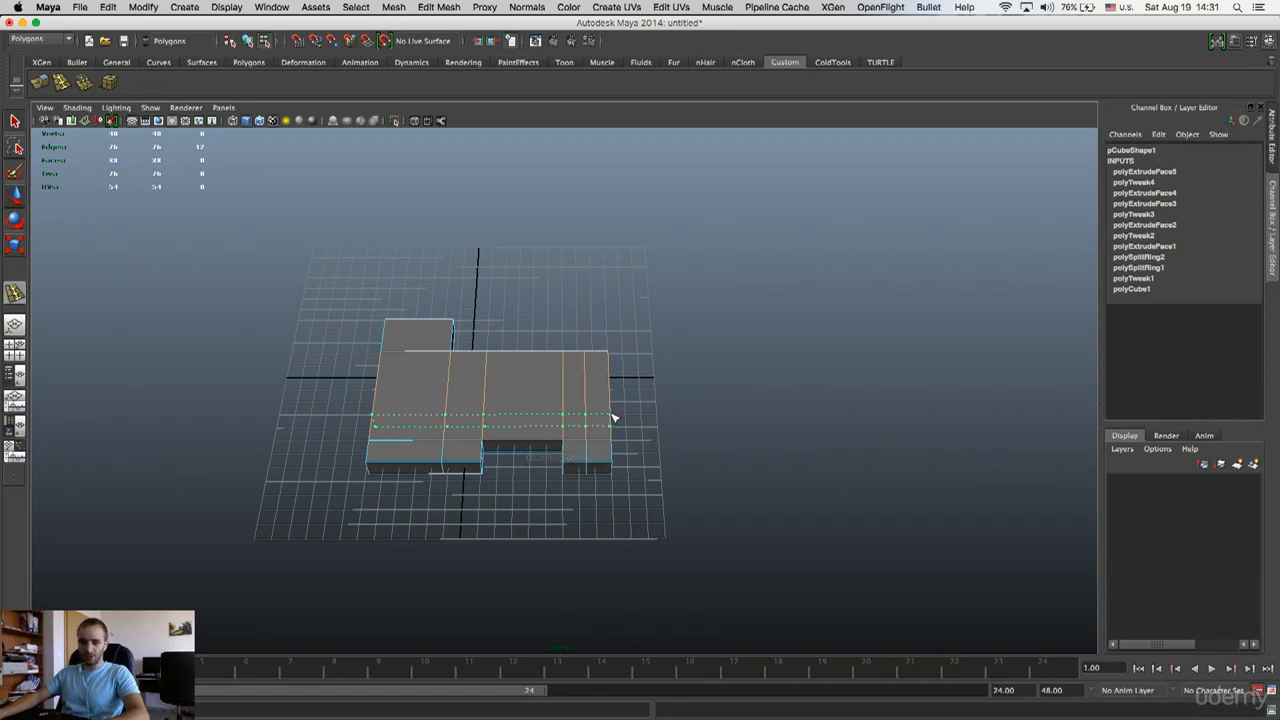
pyautogui.moveTo(613, 418)
pyautogui.mouseDown()
pyautogui.moveTo(608, 371)
pyautogui.moveTo(531, 363)
pyautogui.moveTo(614, 424)
pyautogui.mouseUp()
pyautogui.press('q')
# - Extrude the two middle faces at the block's narrow end outward by a short section
pyautogui.moveTo(556, 398); pyautogui.dragTo(558, 410, button='right')
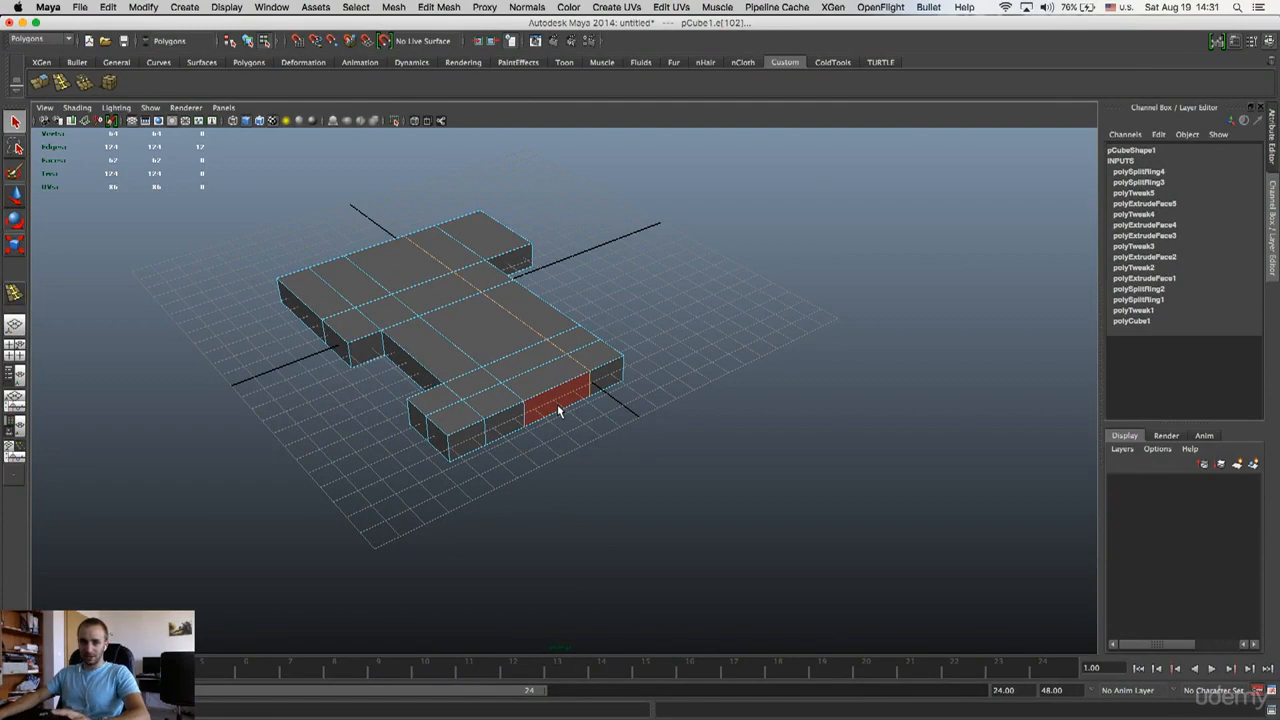
pyautogui.click(558, 410)
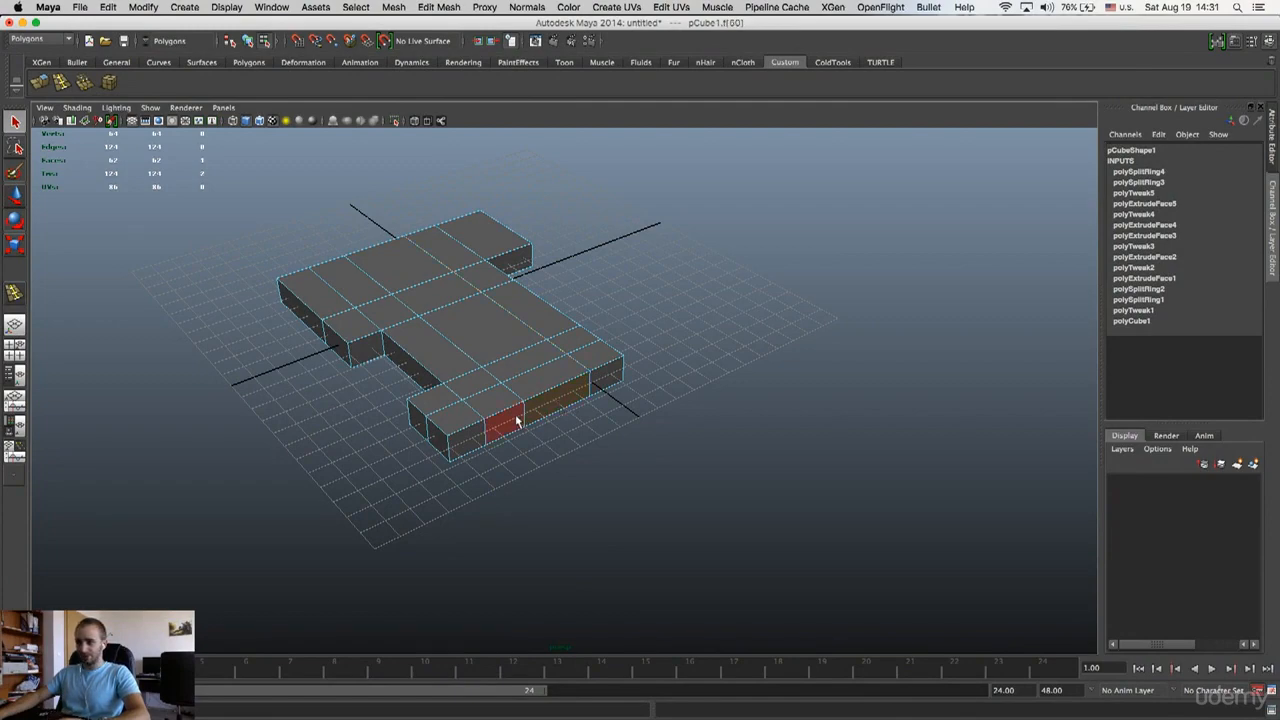
pyautogui.keyDown('alt'); pyautogui.moveTo(533, 411); pyautogui.dragTo(580, 409); pyautogui.keyUp('alt')
pyautogui.keyDown('shift'); pyautogui.click(578, 420); pyautogui.keyUp('shift')
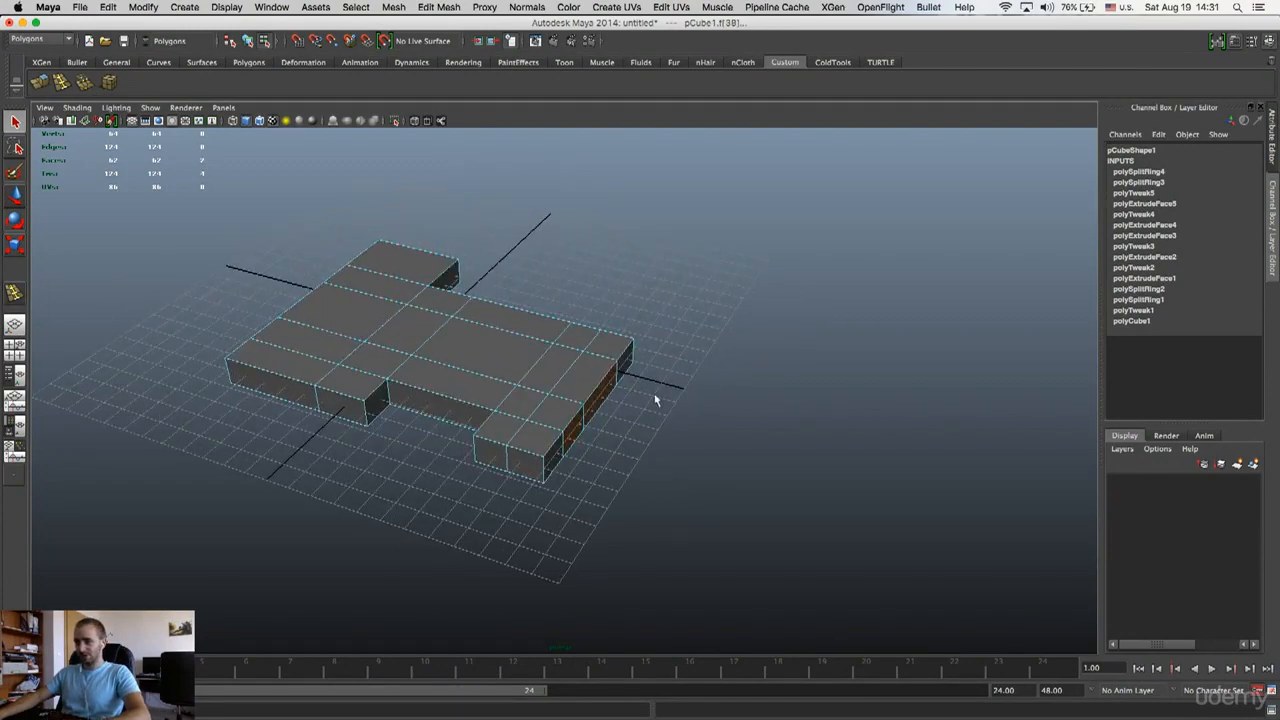
pyautogui.keyDown('alt'); pyautogui.moveTo(654, 397); pyautogui.dragTo(705, 410); pyautogui.keyUp('alt')
pyautogui.click(40, 82)
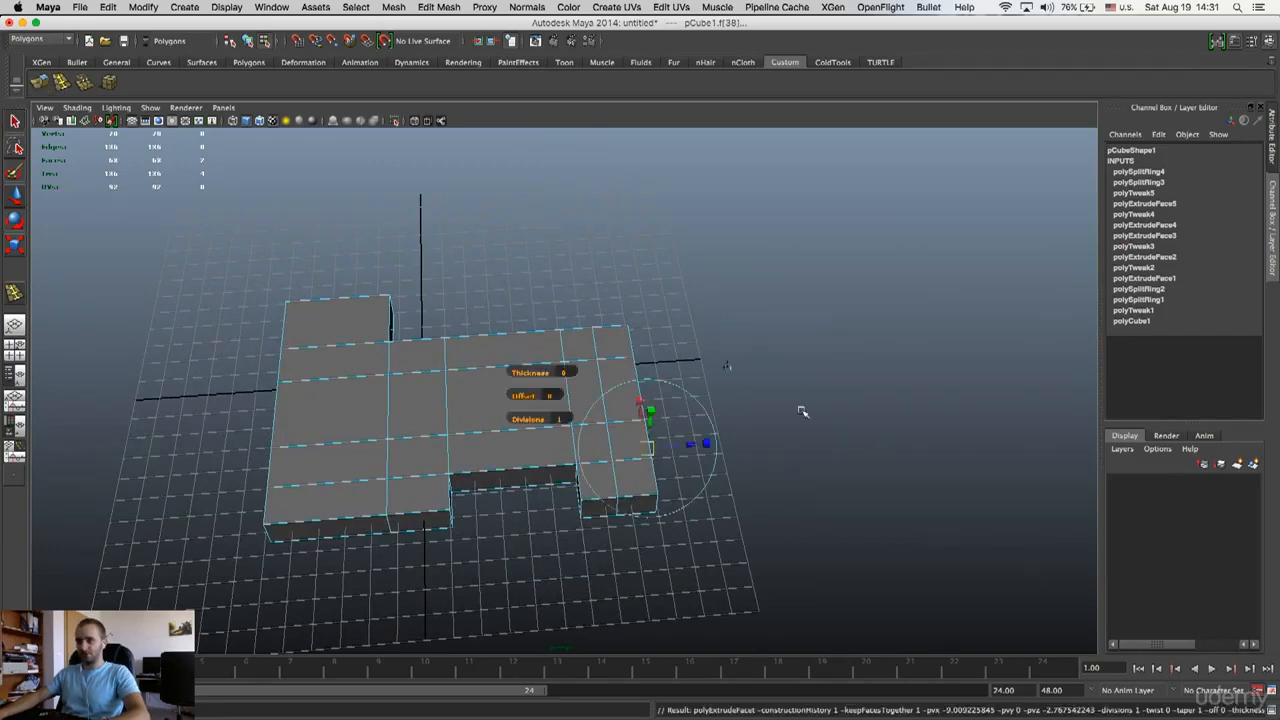
pyautogui.keyDown('alt'); pyautogui.moveTo(803, 411); pyautogui.dragTo(674, 391, button='middle'); pyautogui.keyUp('alt')
pyautogui.keyDown('alt'); pyautogui.moveTo(674, 391); pyautogui.dragTo(629, 384); pyautogui.keyUp('alt')
pyautogui.press('w')
pyautogui.moveTo(458, 380); pyautogui.dragTo(502, 387)
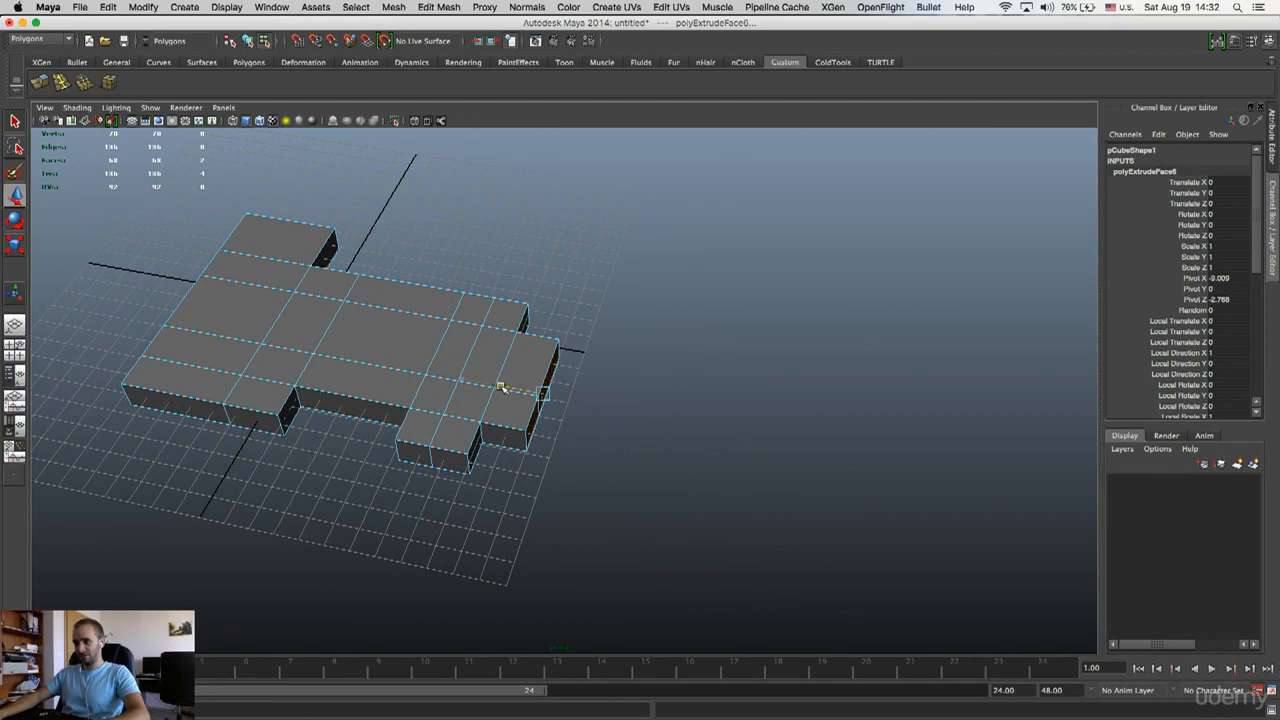
# - Extrude only the more central of the two new end faces further outward to form a step, and return to object mode
pyautogui.click(586, 380)
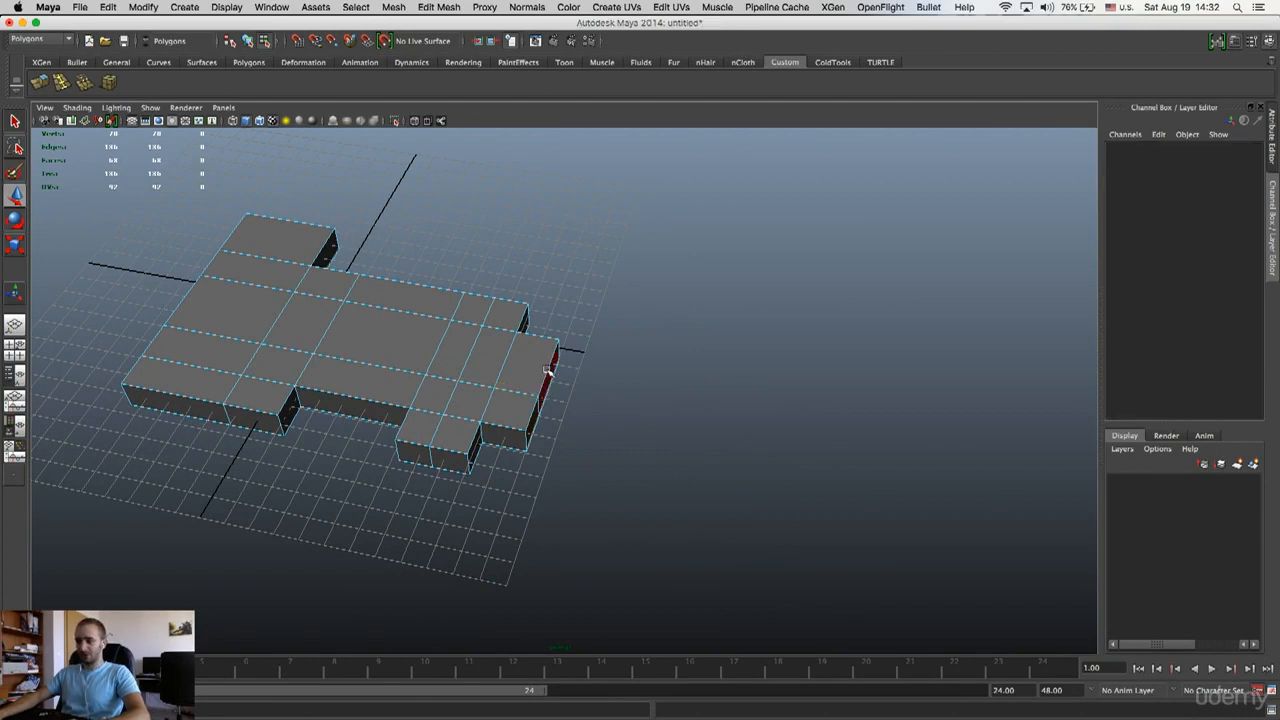
pyautogui.click(548, 372)
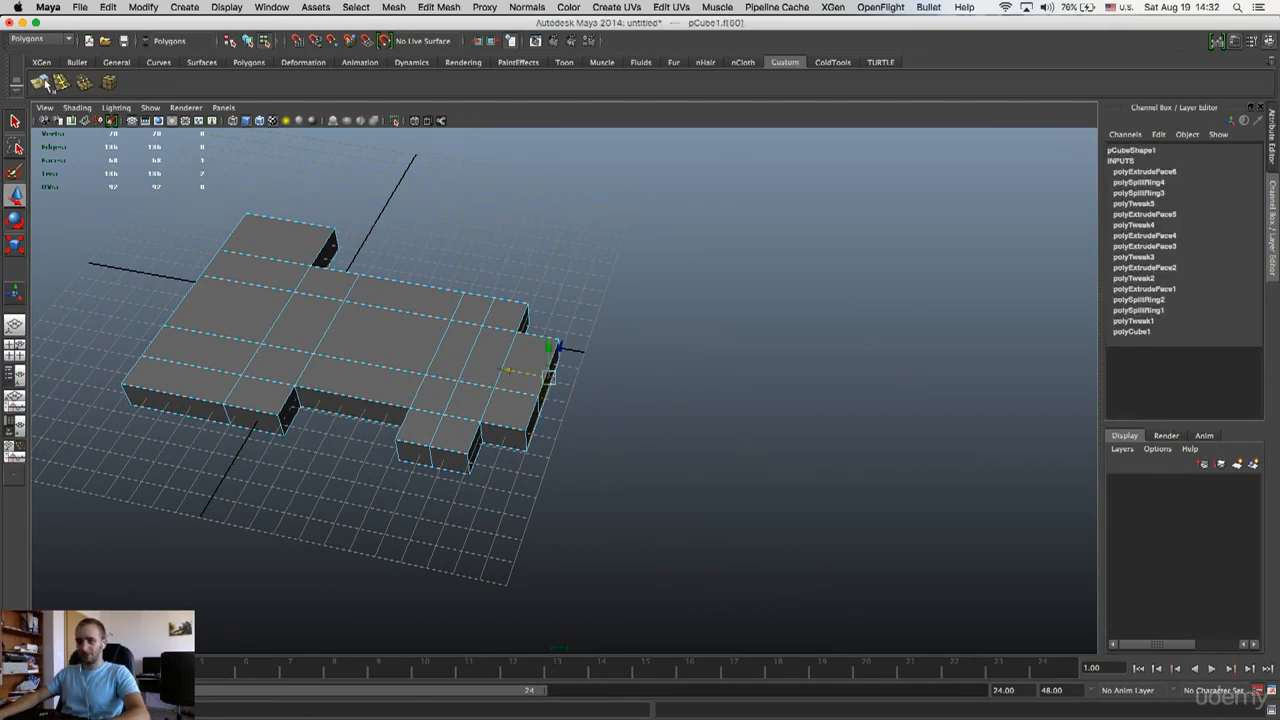
pyautogui.hotkey('ctrl', 'e')
pyautogui.moveTo(585, 388); pyautogui.dragTo(627, 394)
pyautogui.keyDown('alt'); pyautogui.moveTo(546, 368); pyautogui.dragTo(645, 393); pyautogui.keyUp('alt')
pyautogui.moveTo(519, 381); pyautogui.dragTo(654, 263, button='right')
pyautogui.click(654, 266)
pyautogui.keyDown('alt'); pyautogui.moveTo(580, 315); pyautogui.dragTo(650, 335); pyautogui.keyUp('alt')
pyautogui.keyDown('alt'); pyautogui.moveTo(676, 308); pyautogui.dragTo(799, 286, button='middle'); pyautogui.keyUp('alt')
pyautogui.keyDown('alt'); pyautogui.moveTo(666, 426); pyautogui.dragTo(672, 428); pyautogui.keyUp('alt')
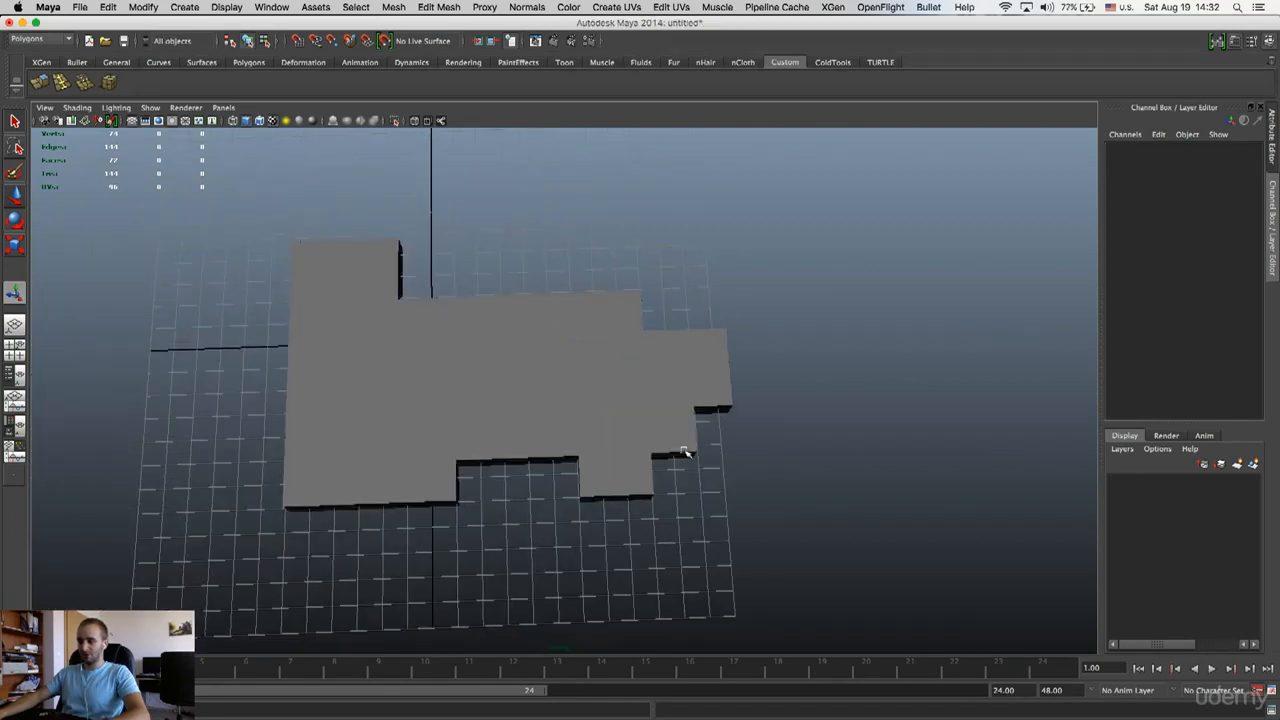
# - Try to move a single vertex on the edge of the block's wide end inward
pyautogui.keyDown('alt'); pyautogui.moveTo(508, 408); pyautogui.dragTo(700, 363, button='middle'); pyautogui.keyUp('alt')
pyautogui.click(636, 318)
pyautogui.moveTo(636, 317); pyautogui.dragTo(586, 316, button='right')
pyautogui.click(568, 370)
pyautogui.press('w')
pyautogui.moveTo(540, 375); pyautogui.dragTo(558, 376)
# - Move all the vertices along the edge of the block's wide end slightly inward and return to object mode
pyautogui.click(824, 346)
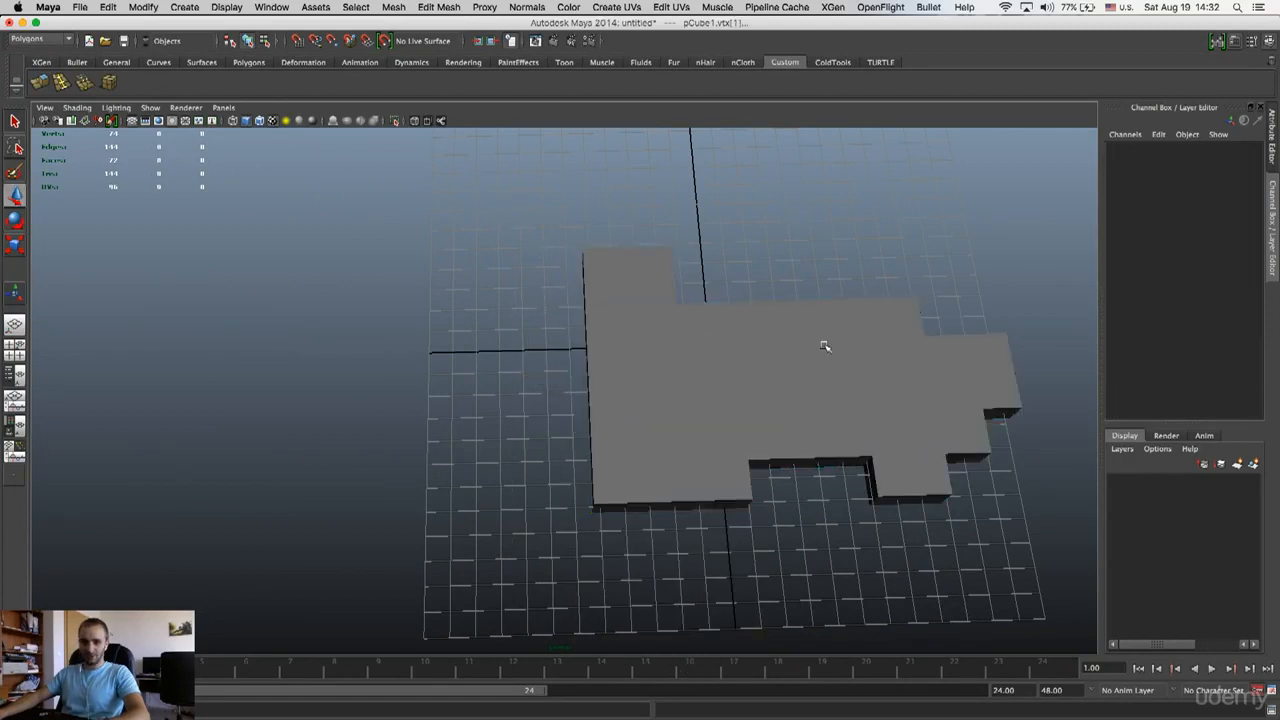
pyautogui.keyDown('alt'); pyautogui.moveTo(880, 420); pyautogui.dragTo(738, 381, button='middle'); pyautogui.keyUp('alt')
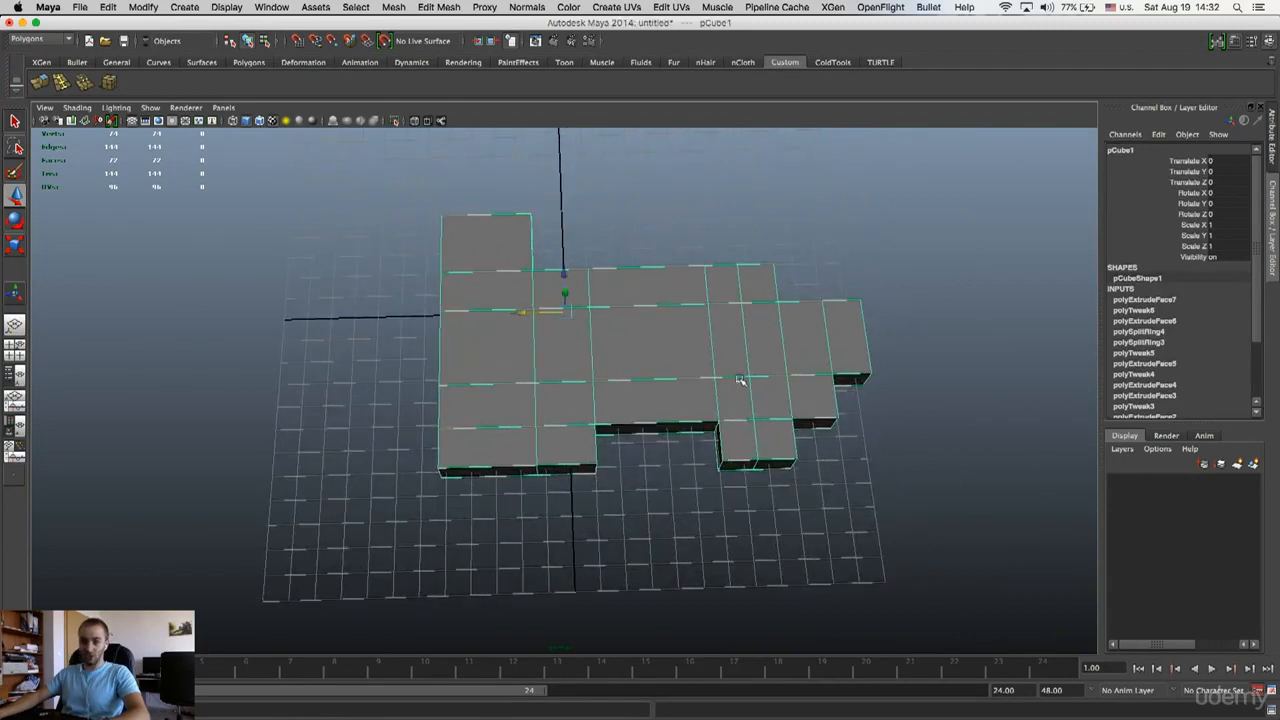
pyautogui.moveTo(658, 344); pyautogui.dragTo(586, 331, button='right')
pyautogui.moveTo(564, 512); pyautogui.dragTo(336, 190)
pyautogui.moveTo(444, 343); pyautogui.dragTo(461, 344)
pyautogui.moveTo(630, 334); pyautogui.dragTo(716, 288, button='right')
pyautogui.click(826, 210)
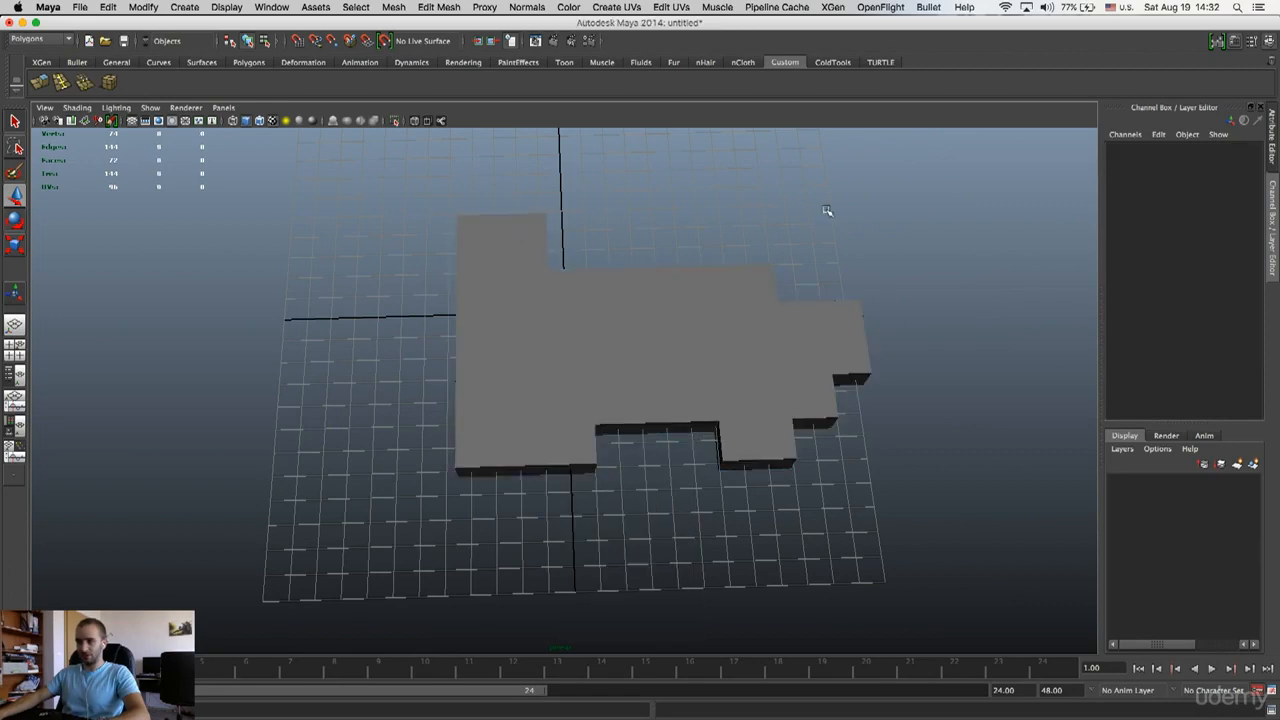
# - Extrude four adjacent faces of the block's wide end outward, leaving out the side projection's face, and return to object mode
pyautogui.keyDown('alt'); pyautogui.moveTo(695, 305); pyautogui.dragTo(620, 305); pyautogui.keyUp('alt')
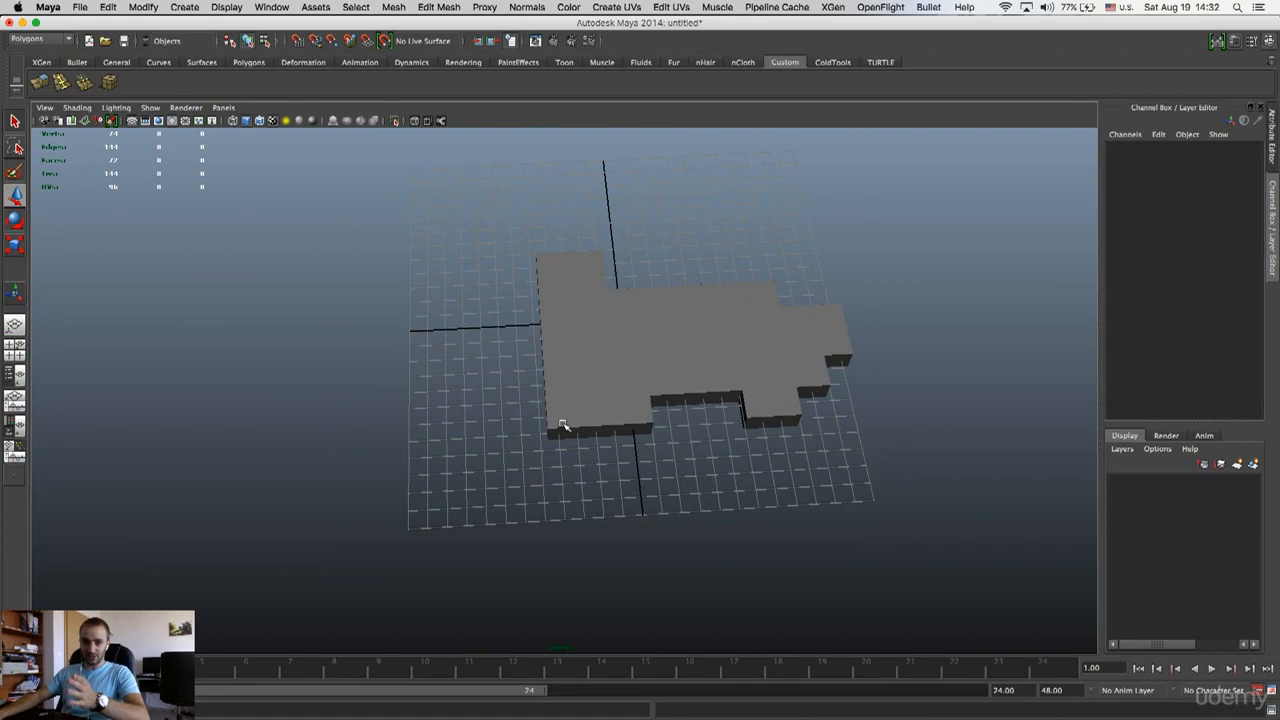
pyautogui.rightClick(628, 338)
pyautogui.moveTo(628, 338); pyautogui.dragTo(630, 370, button='right')
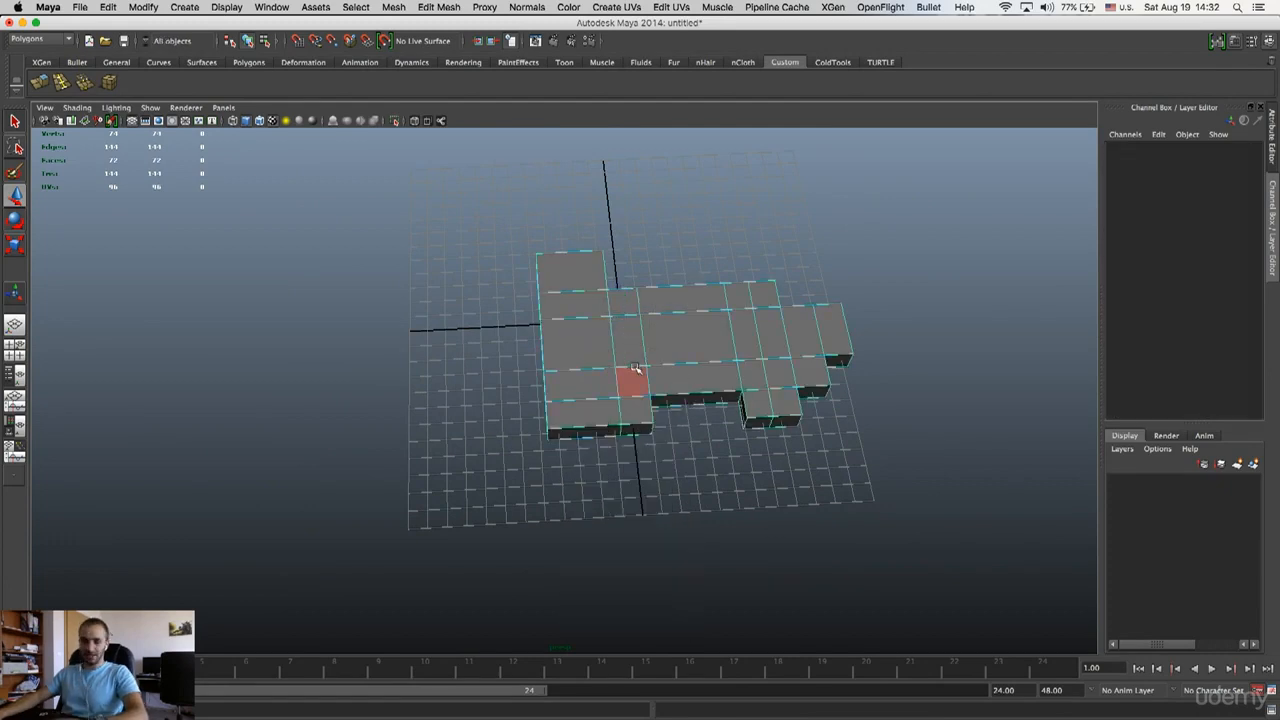
pyautogui.keyDown('alt'); pyautogui.moveTo(576, 350); pyautogui.dragTo(532, 340); pyautogui.keyUp('alt')
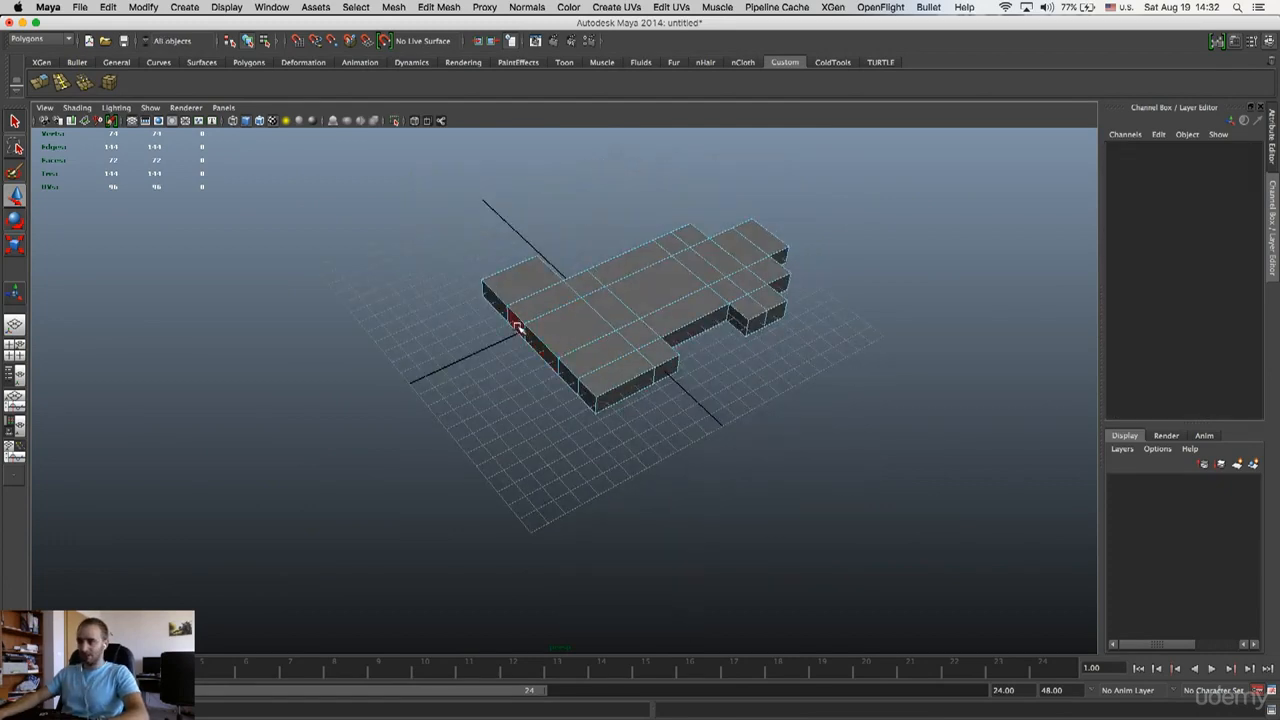
pyautogui.click(517, 328)
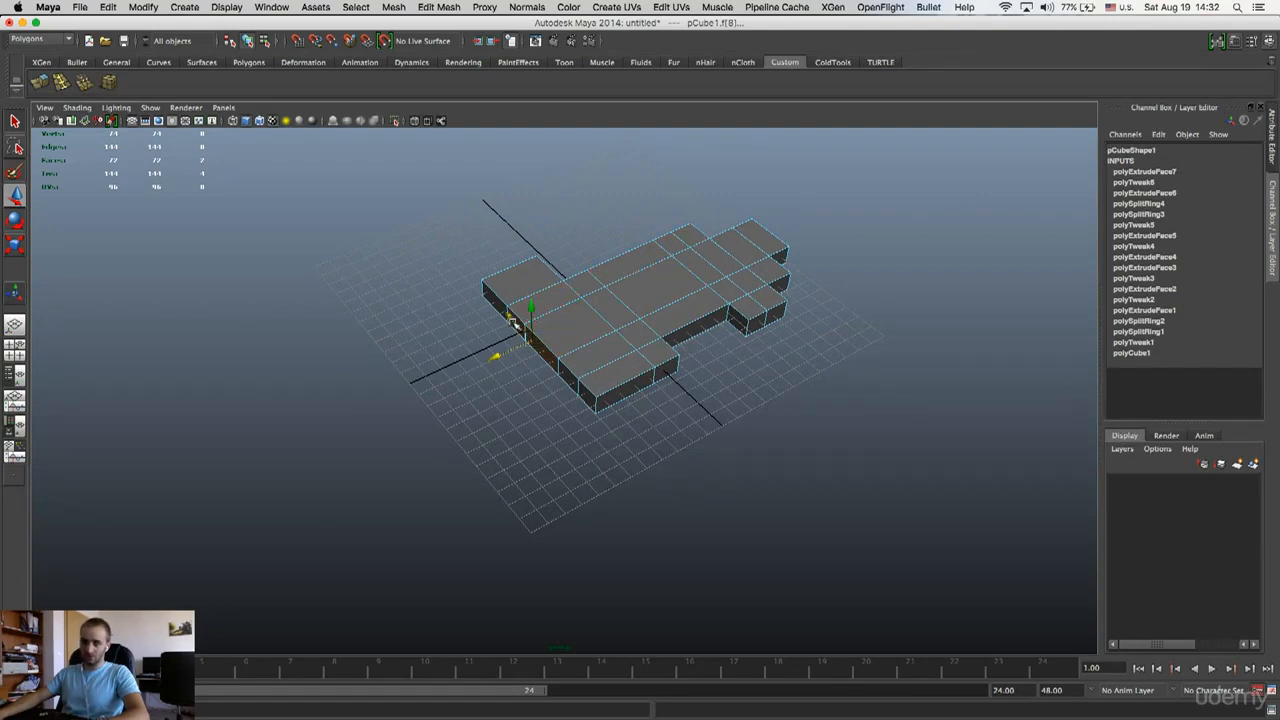
pyautogui.keyDown('alt'); pyautogui.moveTo(565, 375); pyautogui.dragTo(544, 358); pyautogui.keyUp('alt')
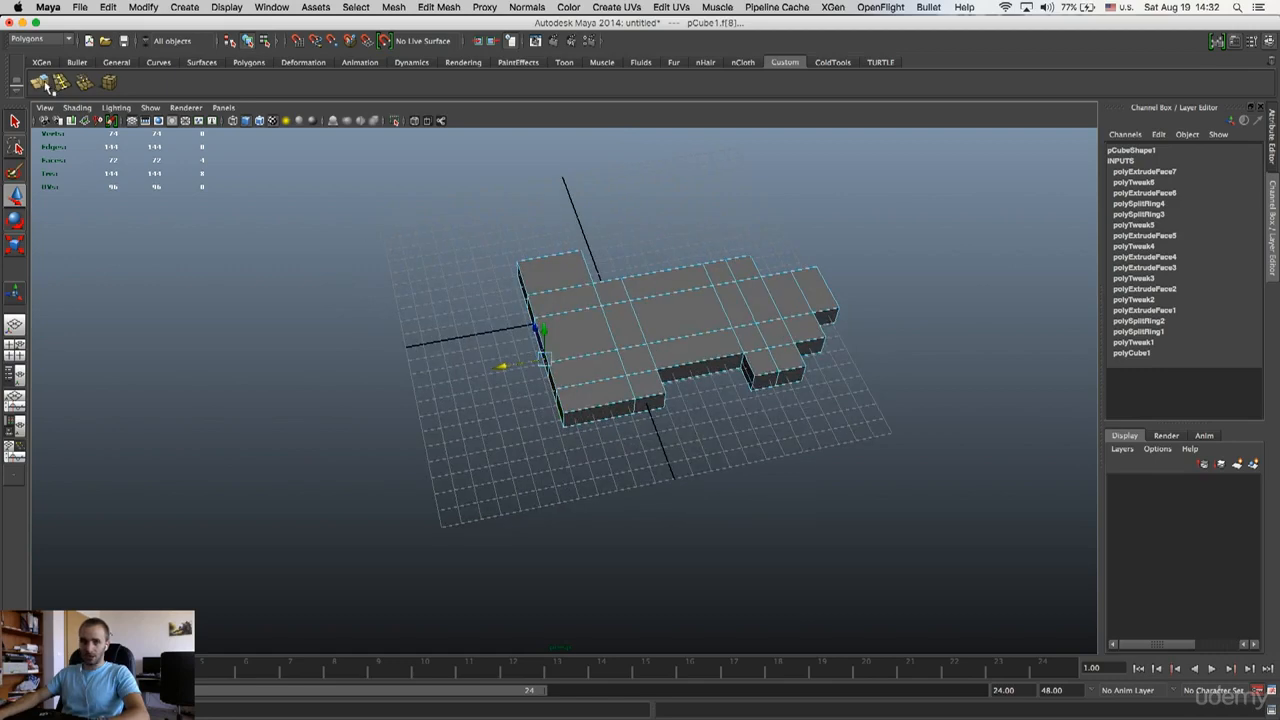
pyautogui.click(42, 84)
pyautogui.moveTo(502, 366); pyautogui.dragTo(458, 372)
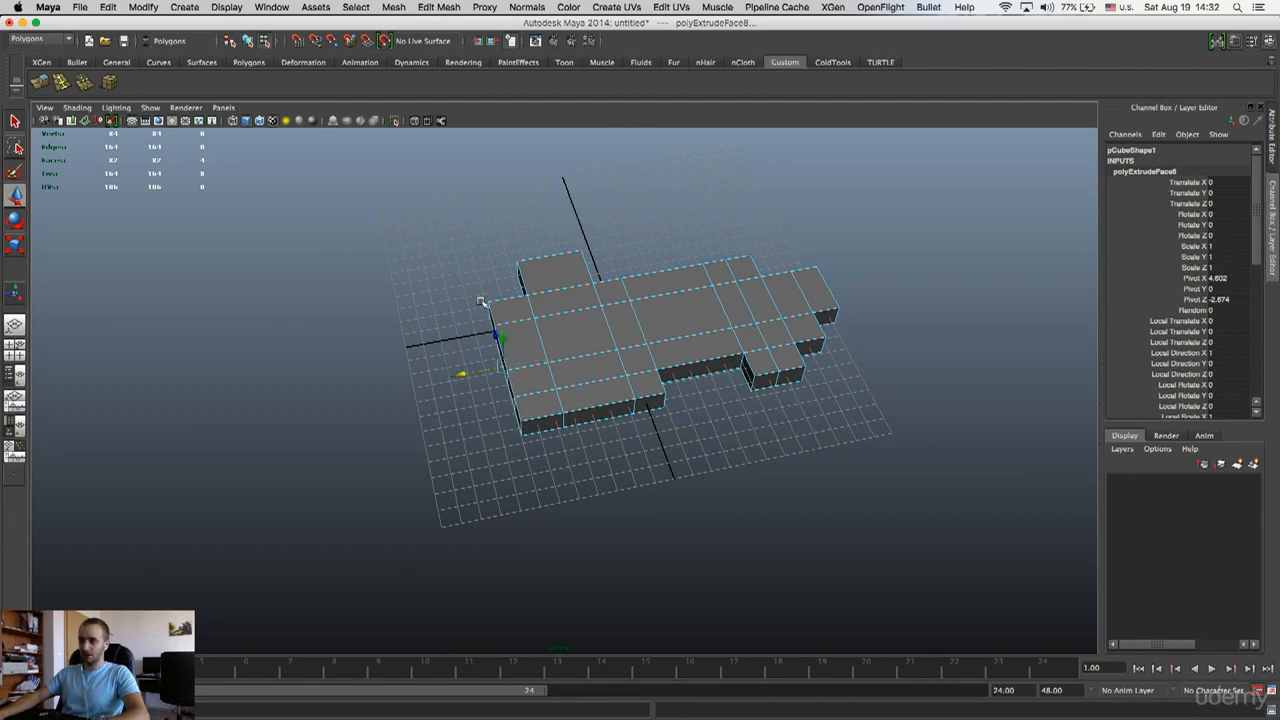
pyautogui.keyDown('alt'); pyautogui.moveTo(612, 283); pyautogui.dragTo(602, 300); pyautogui.keyUp('alt')
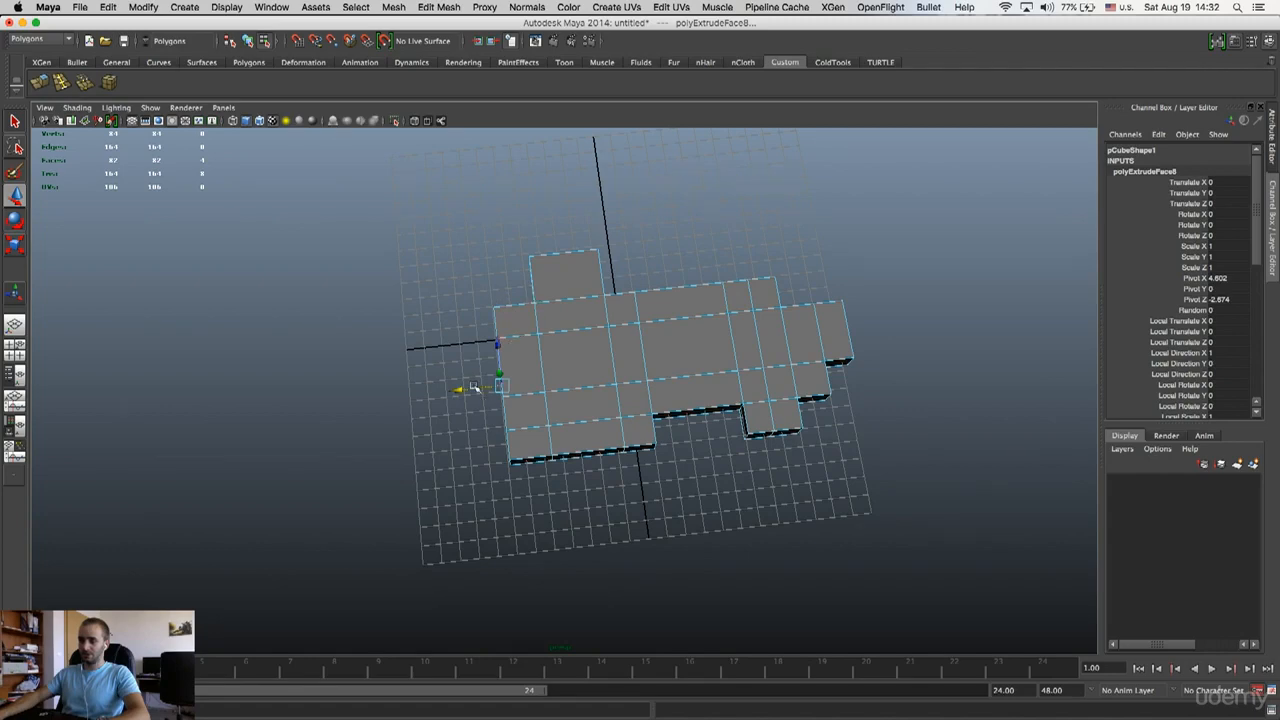
pyautogui.keyDown('alt'); pyautogui.moveTo(465, 390); pyautogui.dragTo(630, 289); pyautogui.keyUp('alt')
pyautogui.scroll(-1, 625, 280)
pyautogui.moveTo(618, 274); pyautogui.dragTo(797, 169, button='right')
pyautogui.click(797, 169)
# - Extrude the two faces at the outer corner of the wide end outward twice to add two short sections
pyautogui.keyDown('alt'); pyautogui.moveTo(762, 251); pyautogui.dragTo(746, 274, button='middle'); pyautogui.keyUp('alt')
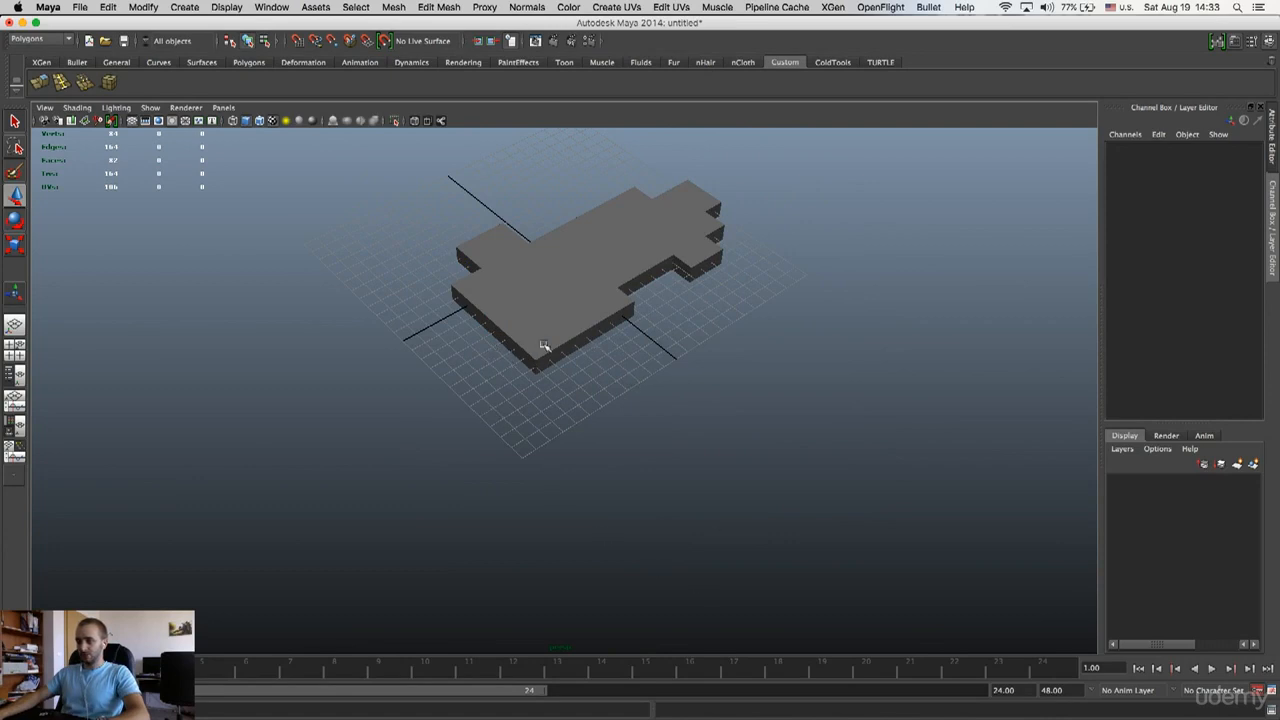
pyautogui.keyDown('alt'); pyautogui.moveTo(547, 425); pyautogui.dragTo(546, 323); pyautogui.keyUp('alt')
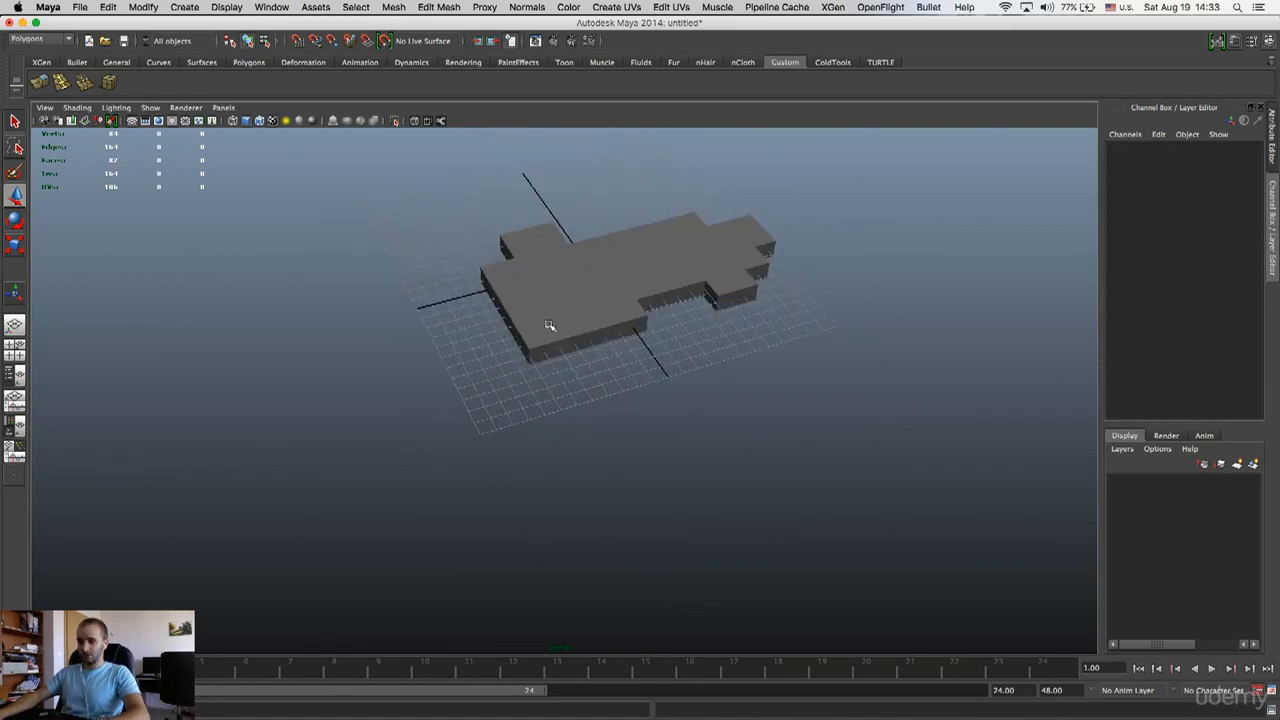
pyautogui.click(558, 323)
pyautogui.moveTo(560, 323); pyautogui.dragTo(572, 345, button='right')
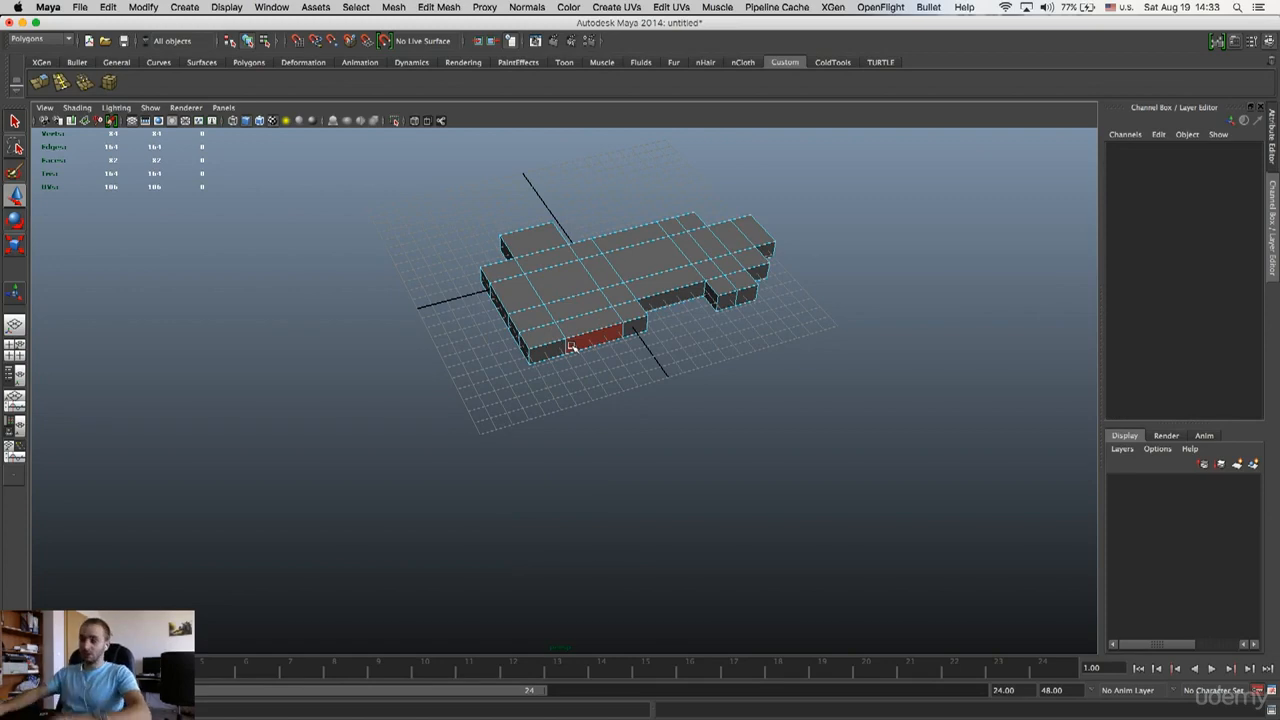
pyautogui.keyDown('alt'); pyautogui.moveTo(480, 337); pyautogui.dragTo(508, 337); pyautogui.keyUp('alt')
pyautogui.click(508, 342)
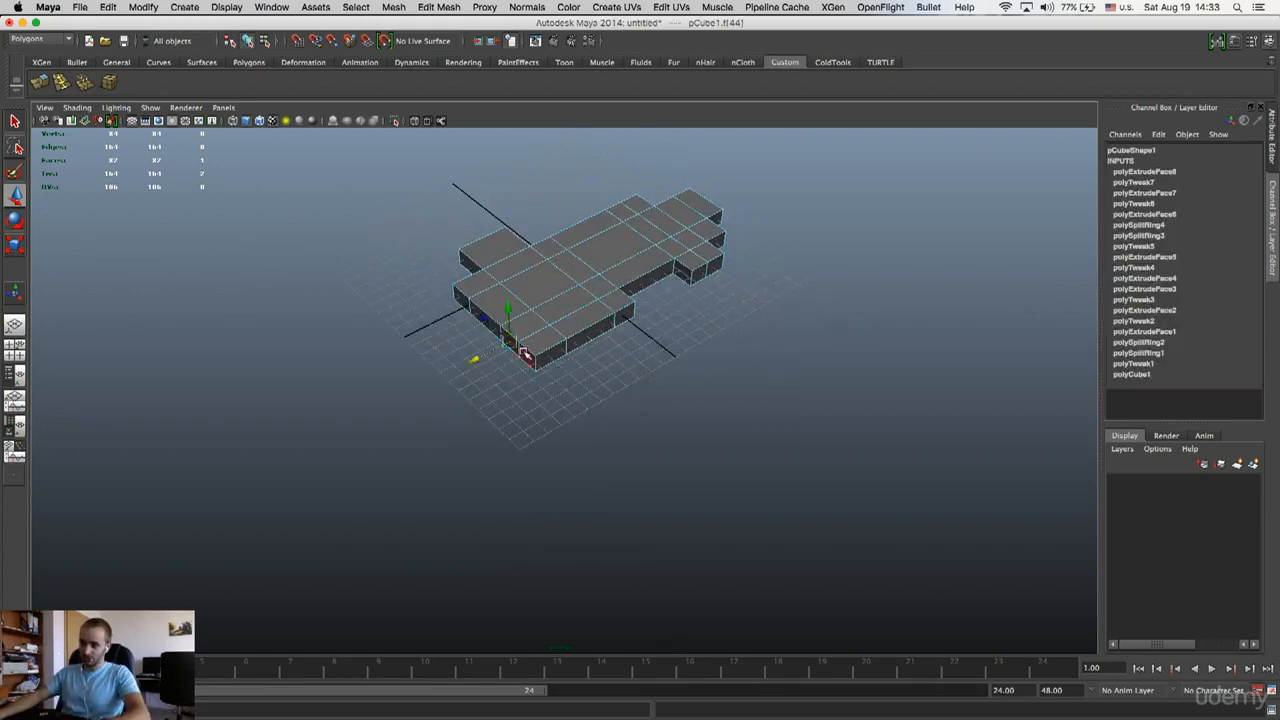
pyautogui.keyDown('shift'); pyautogui.click(525, 353); pyautogui.keyUp('shift')
pyautogui.keyDown('alt'); pyautogui.moveTo(594, 326); pyautogui.dragTo(563, 326); pyautogui.keyUp('alt')
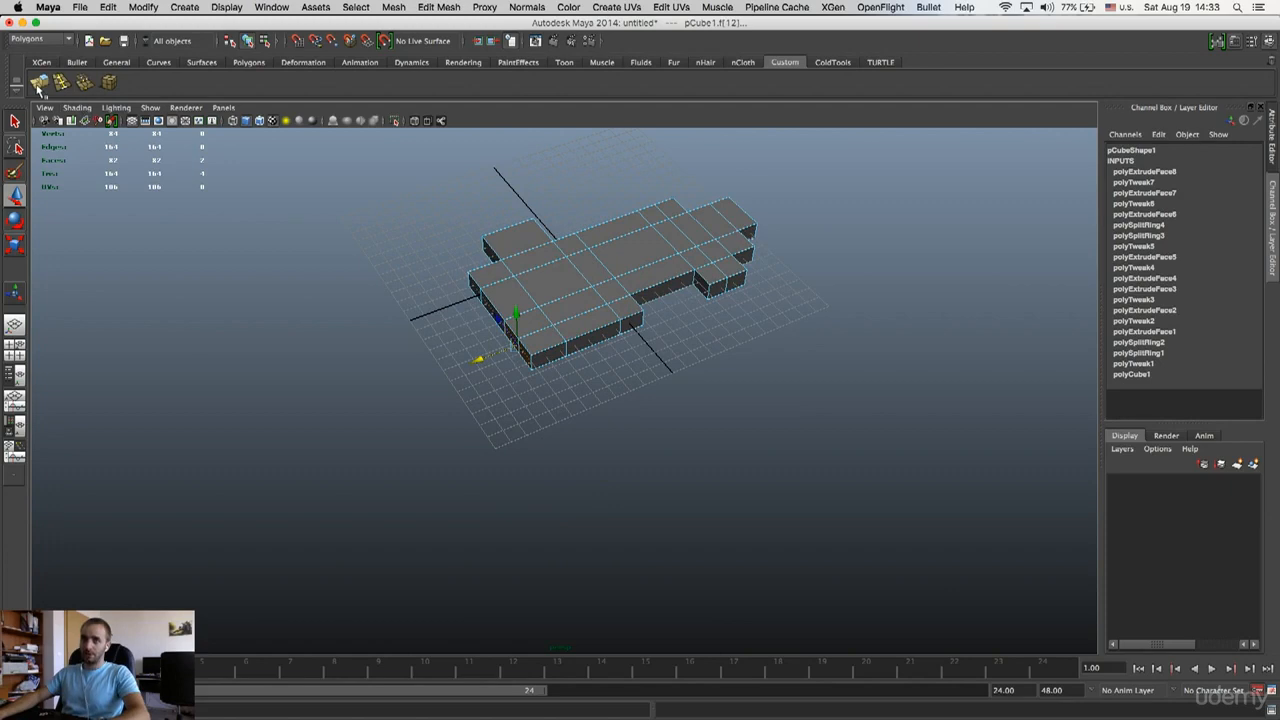
pyautogui.click(38, 84)
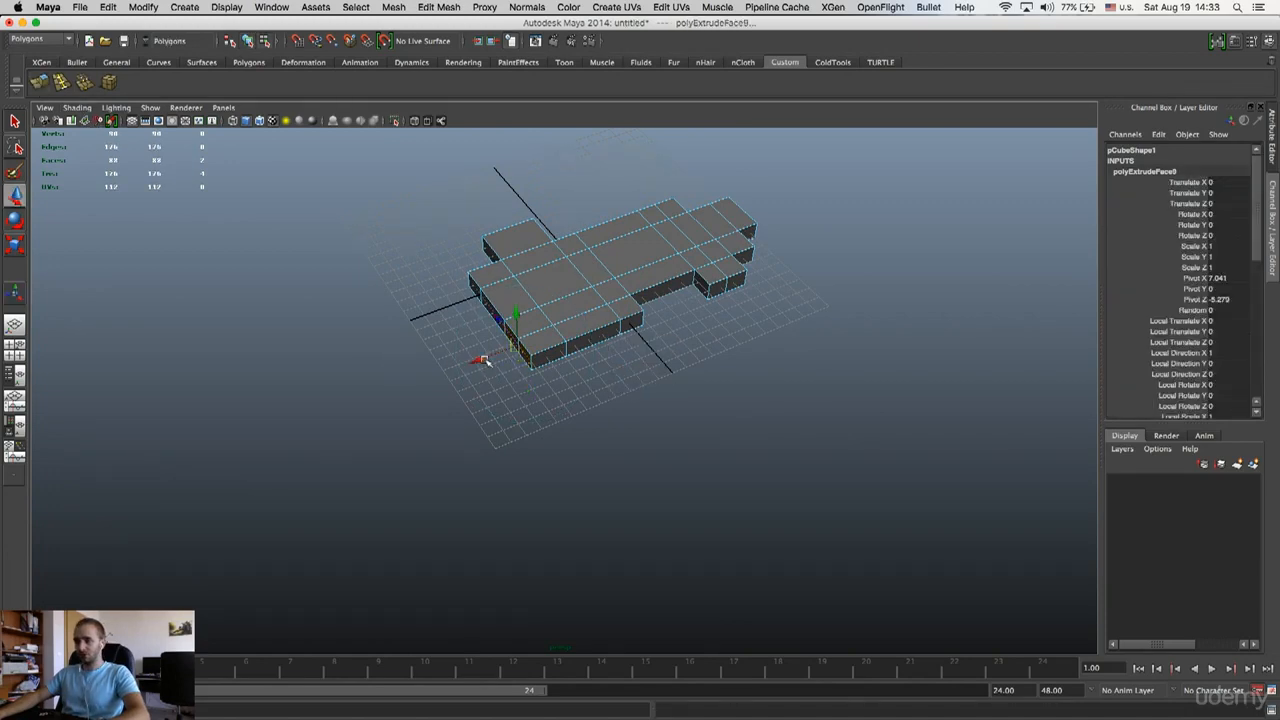
pyautogui.moveTo(461, 364); pyautogui.dragTo(449, 368)
pyautogui.hotkey('ctrl', 'e')
pyautogui.moveTo(455, 373); pyautogui.dragTo(425, 378)
# - Extrude the outer side faces of the two new short sections sideways into a long arm reaching past the grid
pyautogui.keyDown('alt'); pyautogui.moveTo(530, 373); pyautogui.dragTo(471, 371); pyautogui.keyUp('alt')
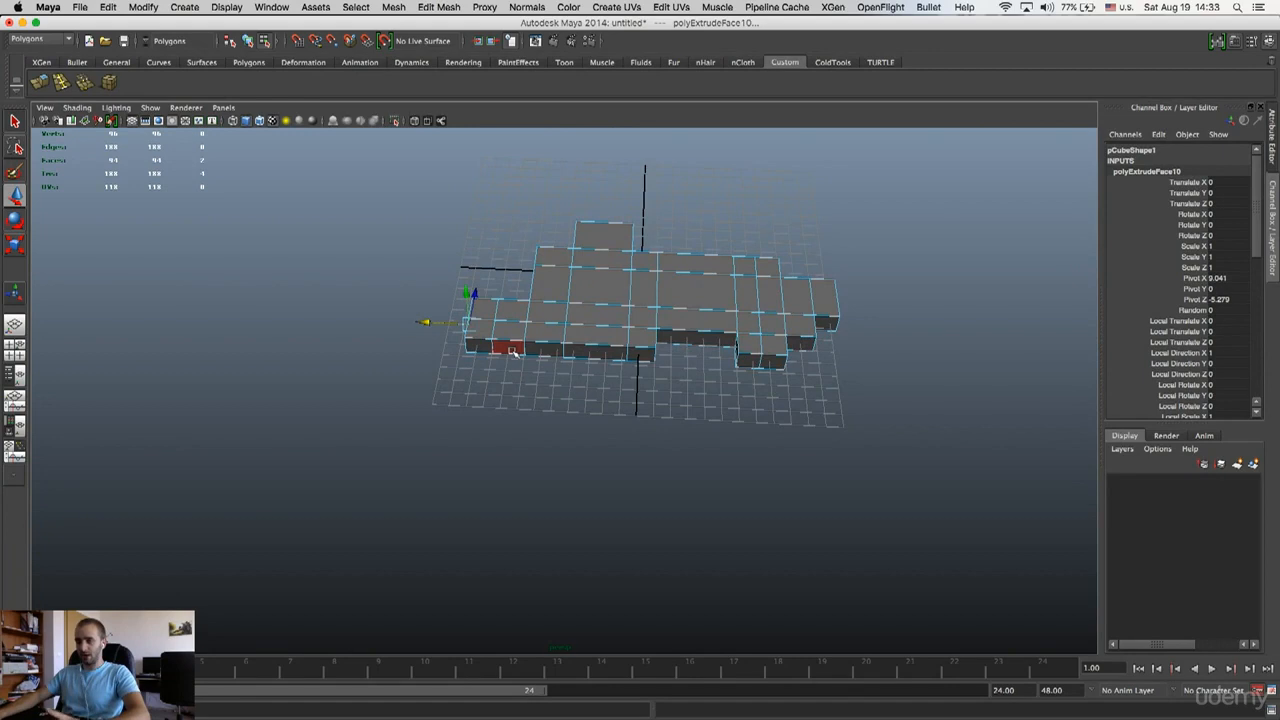
pyautogui.click(508, 349)
pyautogui.press('q')
pyautogui.keyDown('shift'); pyautogui.click(477, 347); pyautogui.keyUp('shift')
pyautogui.keyDown('alt'); pyautogui.moveTo(477, 347); pyautogui.dragTo(499, 323); pyautogui.keyUp('alt')
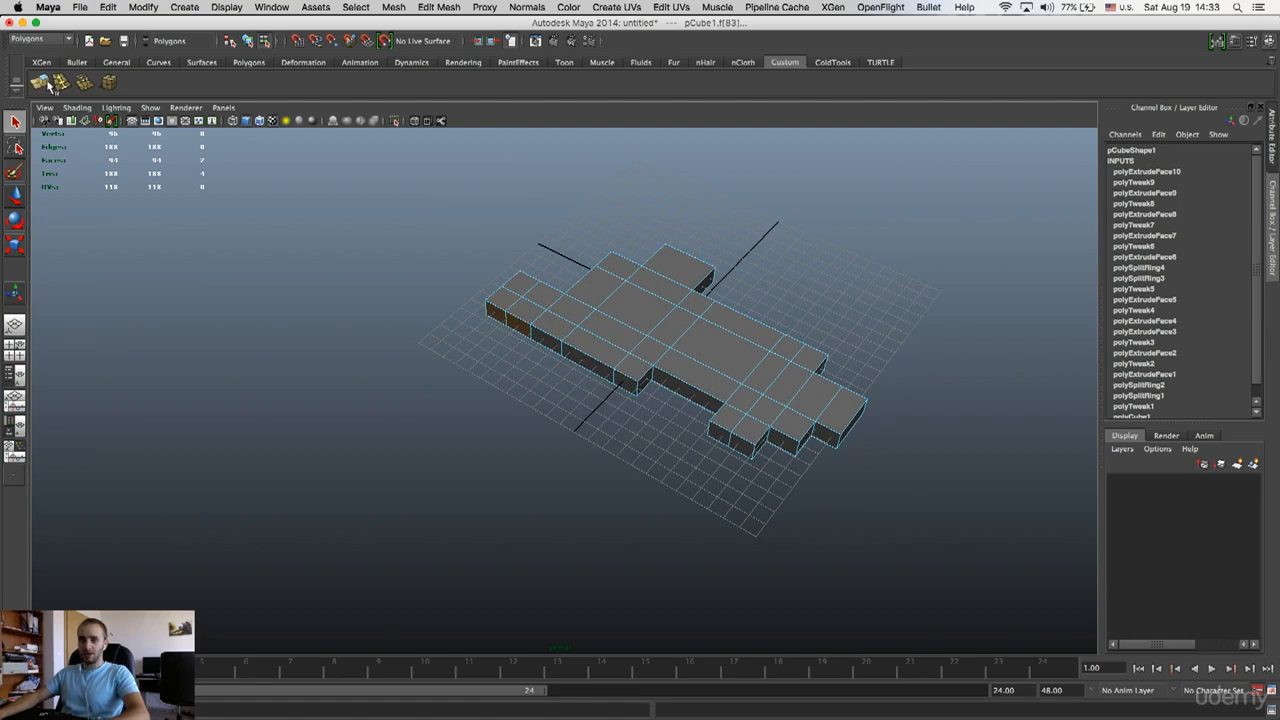
pyautogui.click(46, 83)
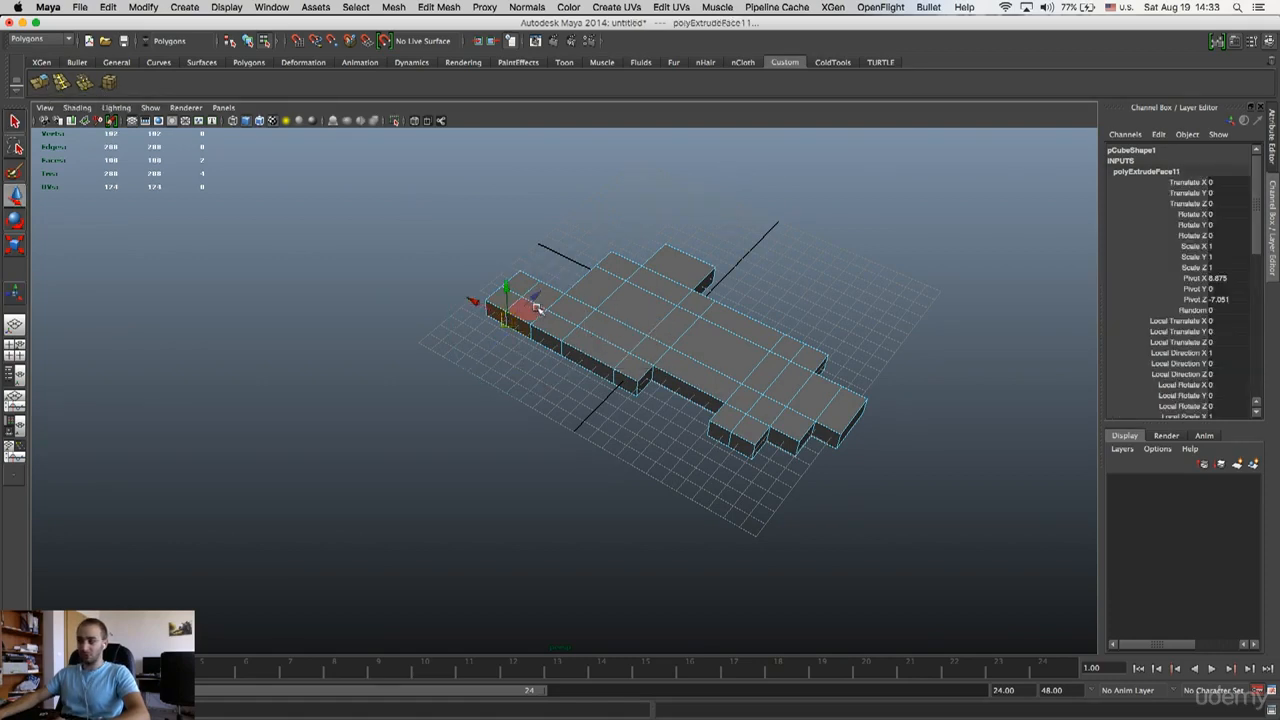
pyautogui.moveTo(536, 293); pyautogui.dragTo(562, 243)
pyautogui.keyDown('alt'); pyautogui.moveTo(616, 351); pyautogui.dragTo(587, 443); pyautogui.keyUp('alt')
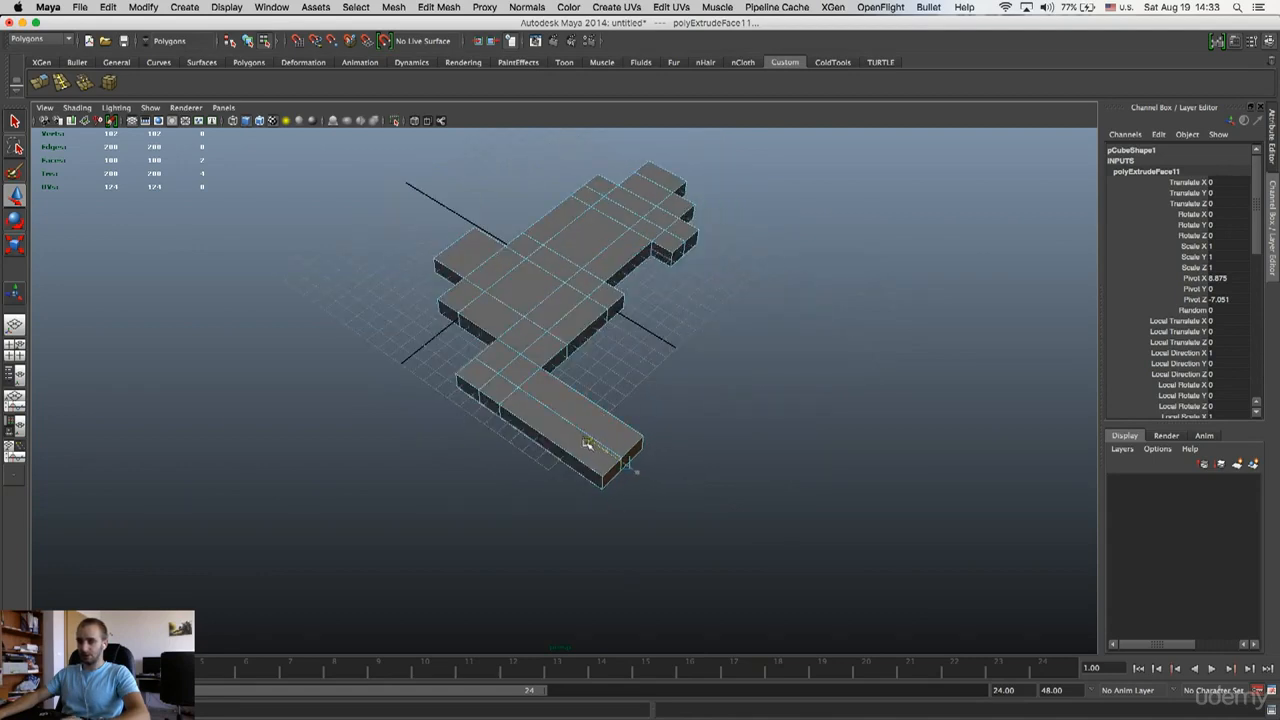
pyautogui.keyDown('alt'); pyautogui.moveTo(583, 443); pyautogui.dragTo(431, 331, button='middle'); pyautogui.keyUp('alt')
pyautogui.keyDown('alt'); pyautogui.moveTo(431, 331); pyautogui.dragTo(423, 340); pyautogui.keyUp('alt')
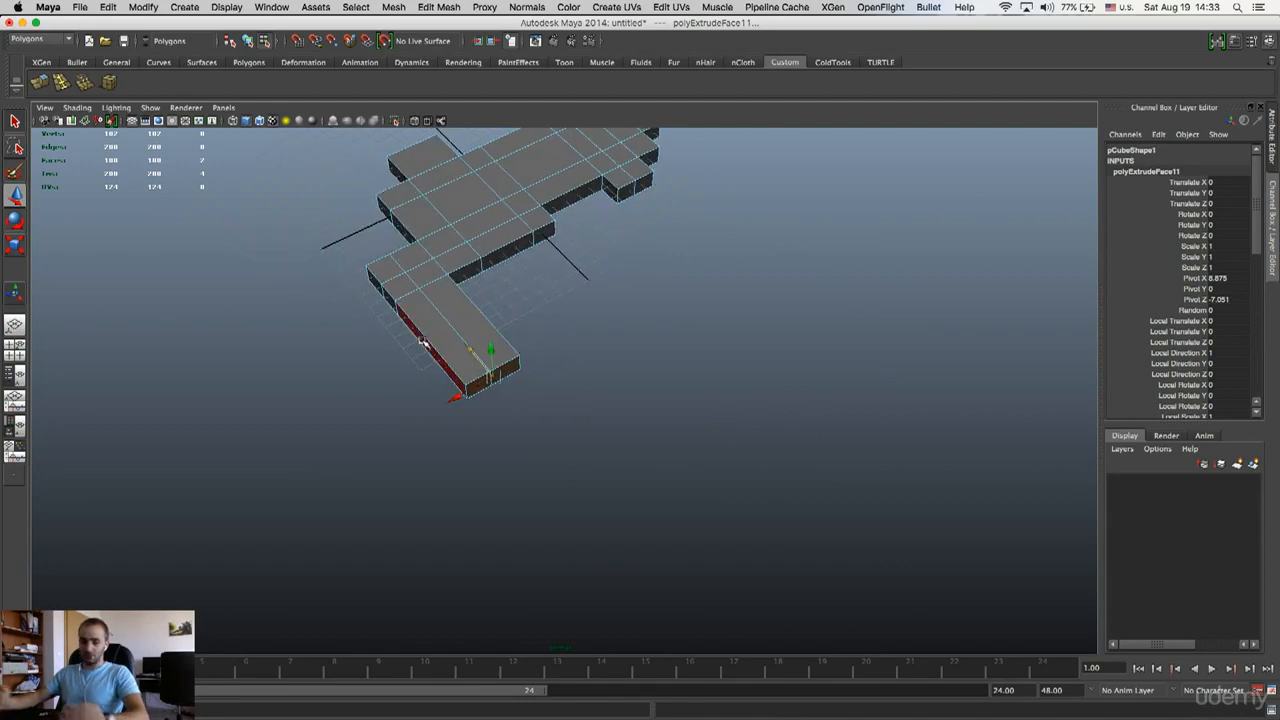
# - Extrude the inner of the two end faces on the long arm outward into a short section and return to object mode
pyautogui.click(609, 349)
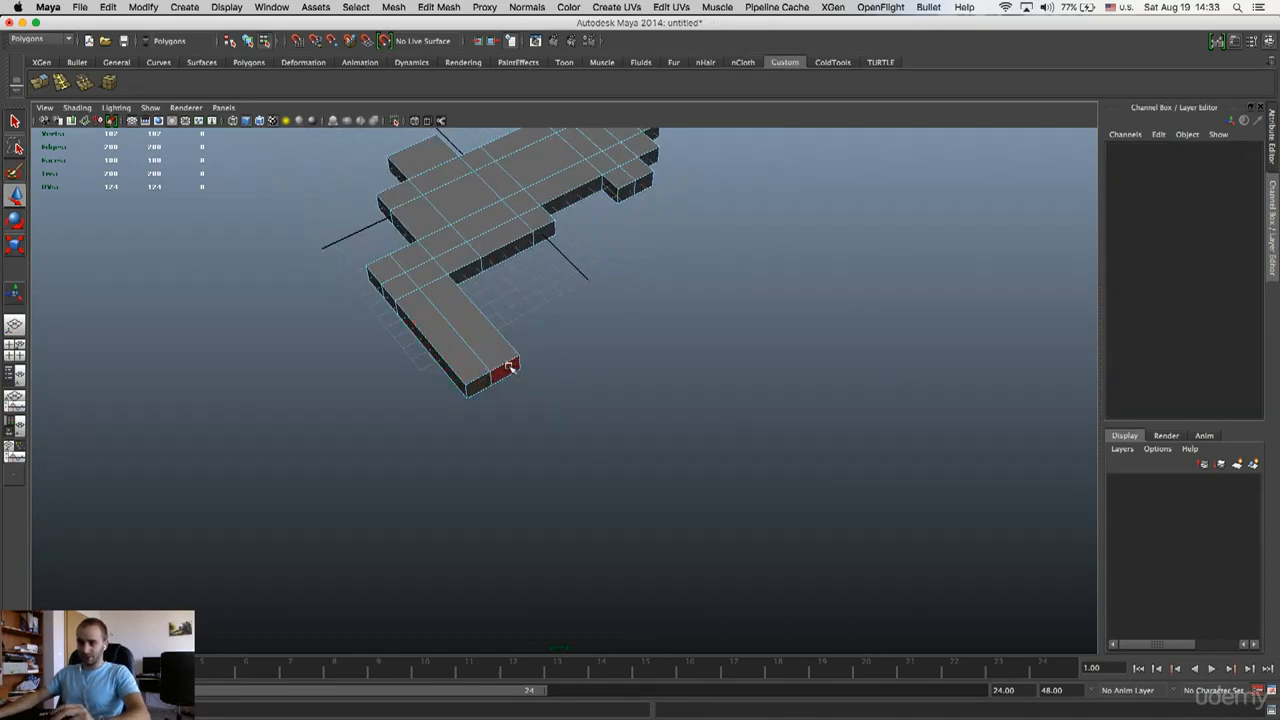
pyautogui.click(509, 366)
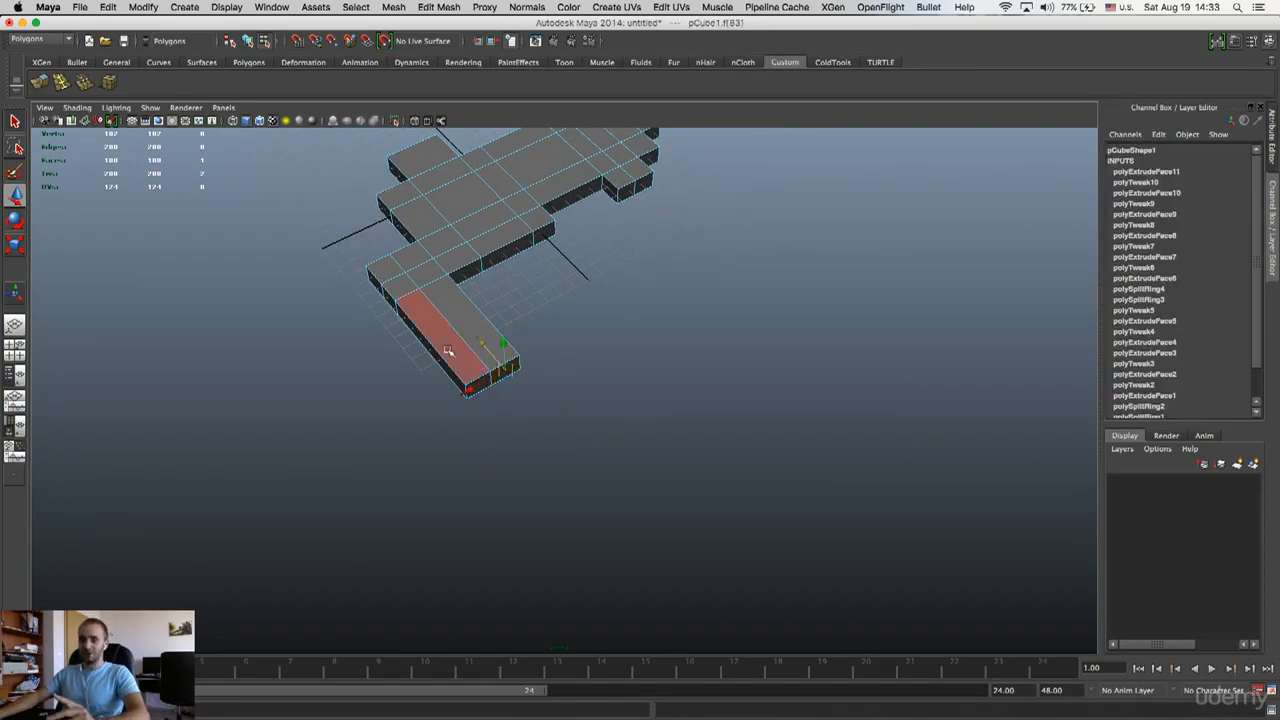
pyautogui.hotkey('ctrl', 'e')
pyautogui.moveTo(489, 350); pyautogui.dragTo(520, 385)
pyautogui.keyDown('alt'); pyautogui.moveTo(520, 385); pyautogui.dragTo(537, 335); pyautogui.keyUp('alt')
pyautogui.click(787, 207)
pyautogui.keyDown('alt'); pyautogui.moveTo(771, 257); pyautogui.dragTo(758, 271); pyautogui.keyUp('alt')
pyautogui.keyDown('alt'); pyautogui.moveTo(819, 265); pyautogui.dragTo(724, 270); pyautogui.keyUp('alt')
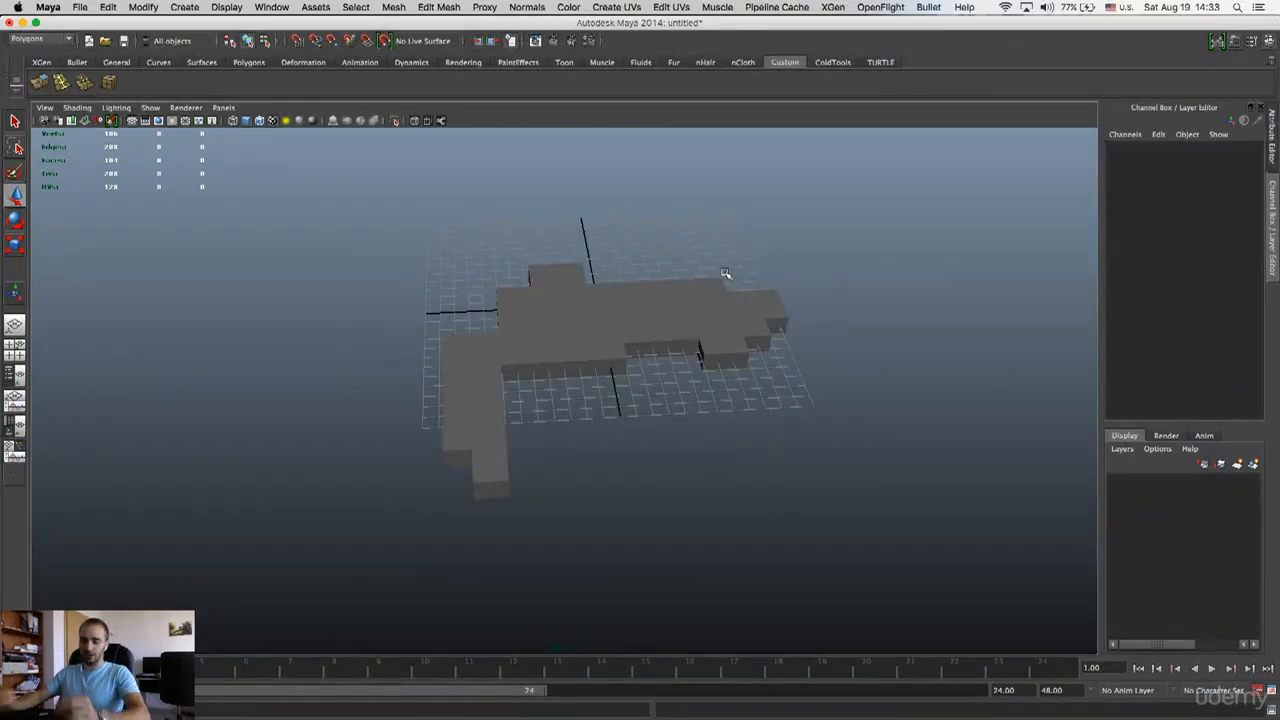
# - Select all vertices of the block's stepped narrow end and move them outward to lengthen that end
pyautogui.click(712, 302)
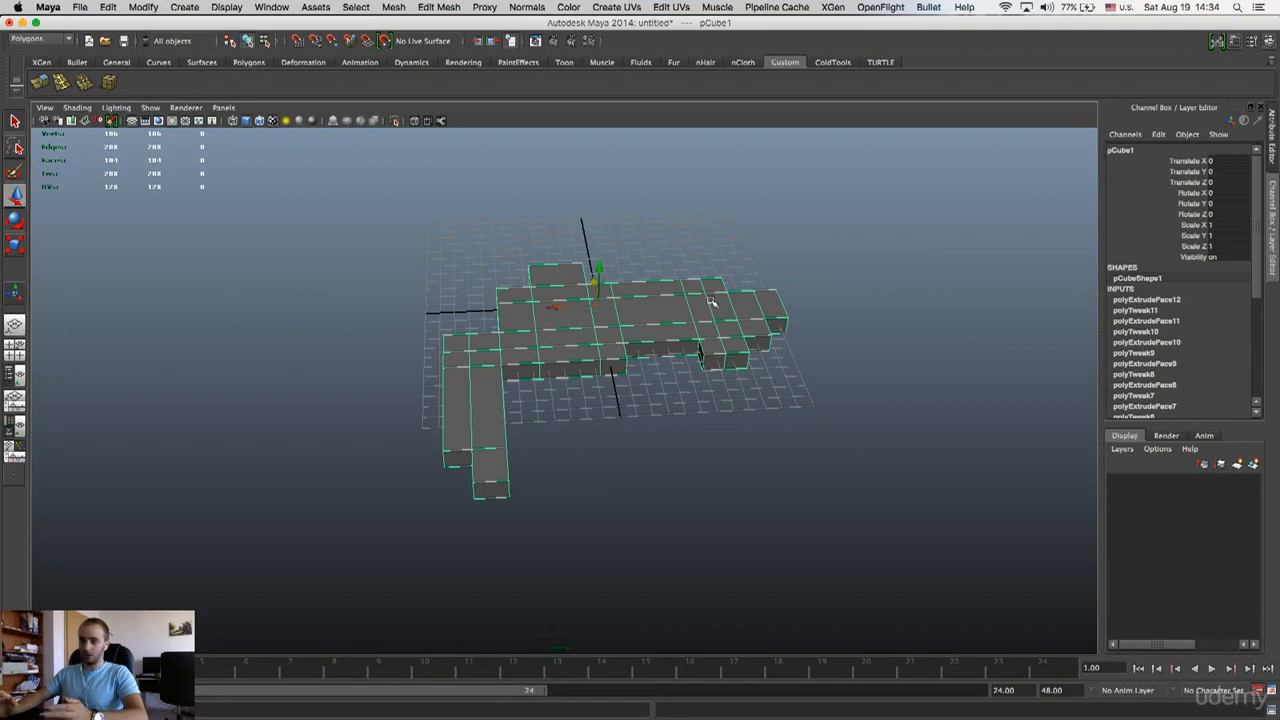
pyautogui.keyDown('alt'); pyautogui.moveTo(712, 302); pyautogui.dragTo(757, 353); pyautogui.keyUp('alt')
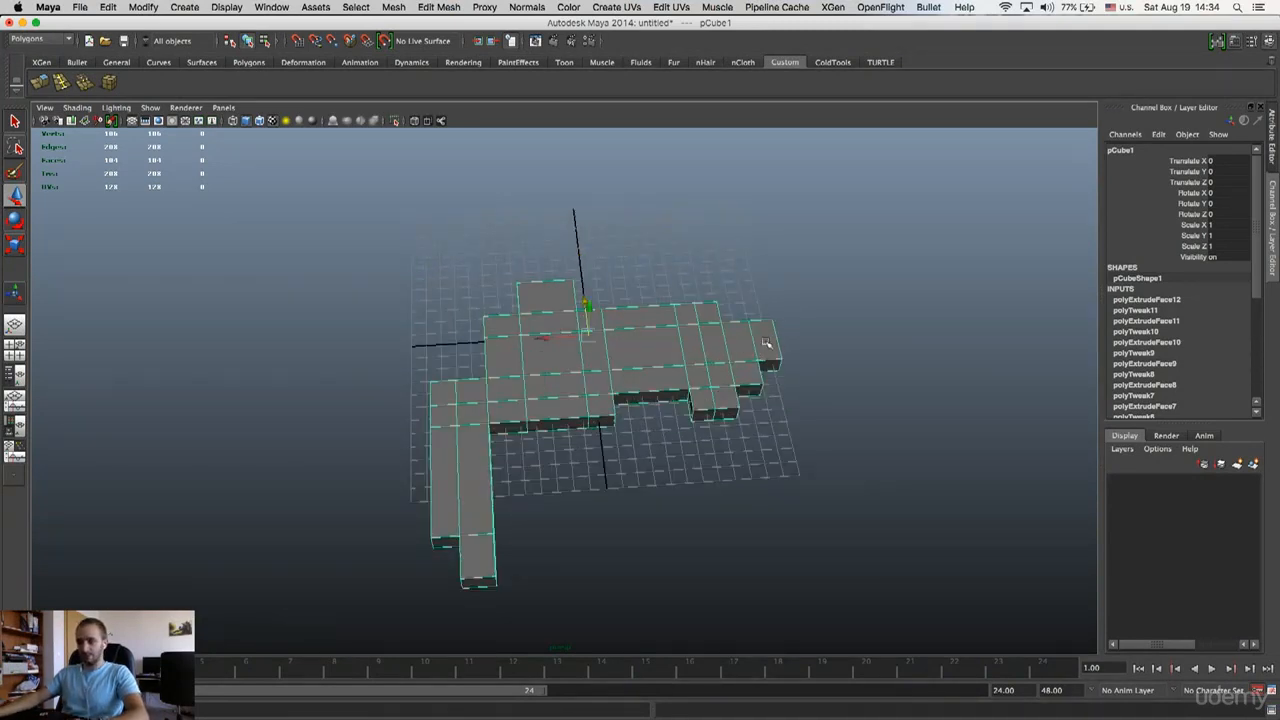
pyautogui.moveTo(766, 343); pyautogui.dragTo(708, 342, button='right')
pyautogui.keyDown('alt'); pyautogui.moveTo(728, 323); pyautogui.dragTo(718, 321); pyautogui.keyUp('alt')
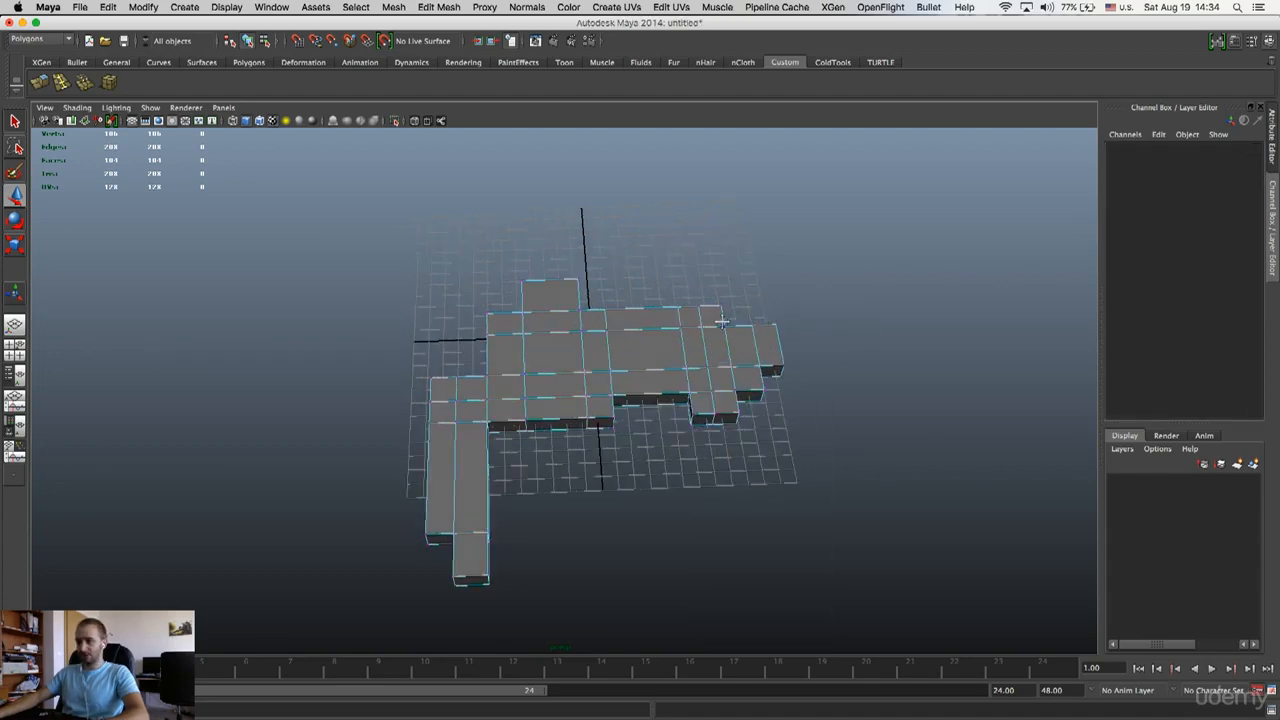
pyautogui.keyDown('alt'); pyautogui.moveTo(718, 321); pyautogui.dragTo(594, 309, button='middle'); pyautogui.keyUp('alt')
pyautogui.moveTo(571, 295); pyautogui.dragTo(700, 497)
pyautogui.keyDown('alt'); pyautogui.moveTo(660, 466); pyautogui.dragTo(631, 443); pyautogui.keyUp('alt')
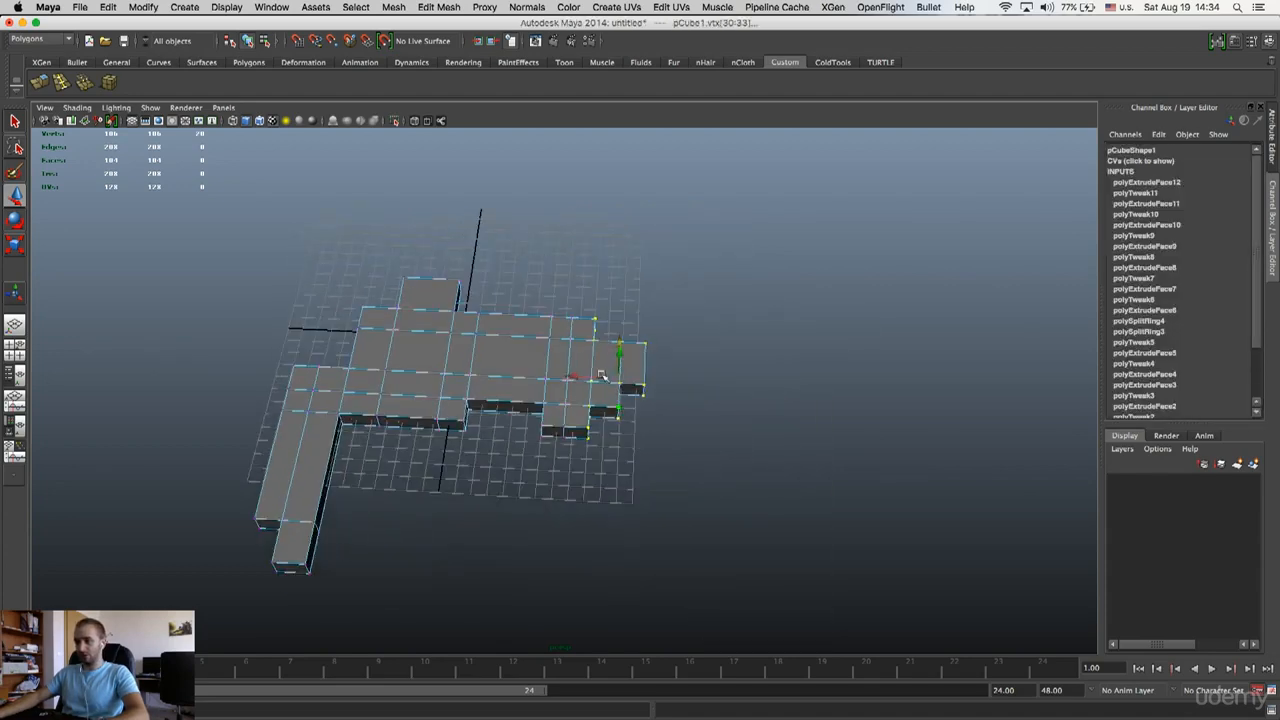
pyautogui.keyDown('alt'); pyautogui.moveTo(583, 320); pyautogui.dragTo(583, 304); pyautogui.keyUp('alt')
pyautogui.keyDown('alt'); pyautogui.moveTo(671, 466); pyautogui.dragTo(594, 407); pyautogui.keyUp('alt')
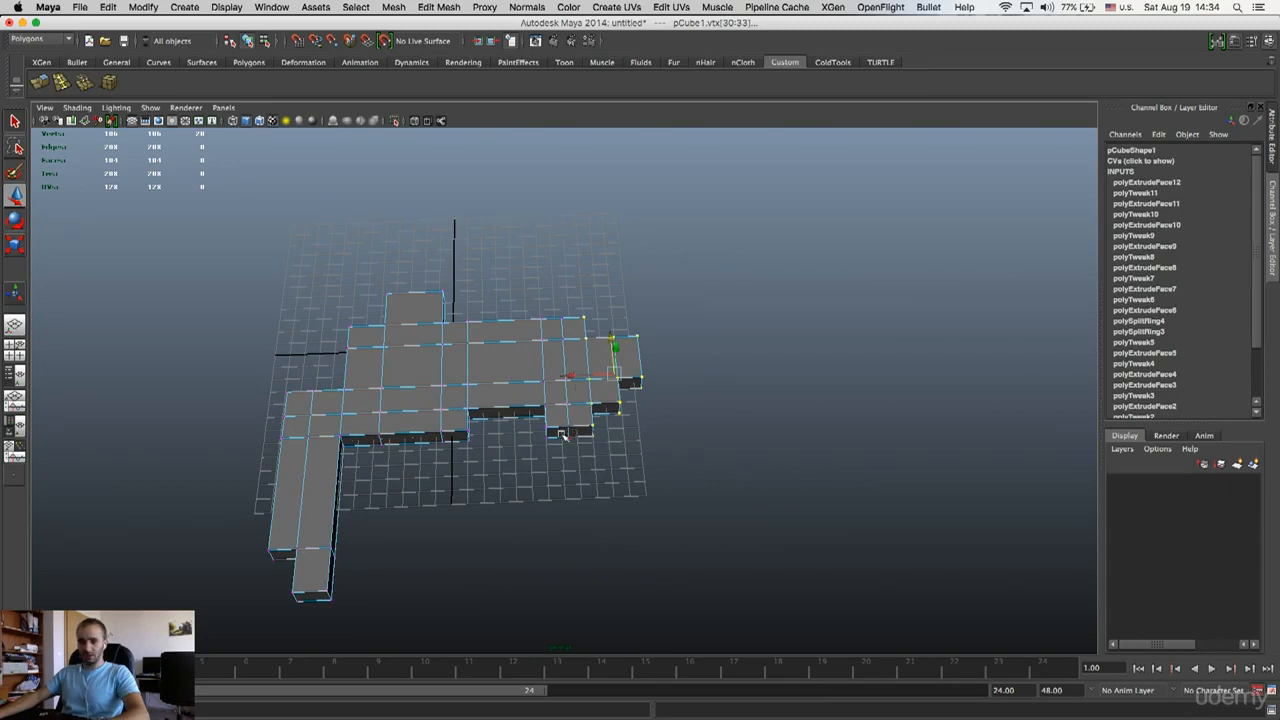
pyautogui.moveTo(566, 375); pyautogui.dragTo(455, 420)
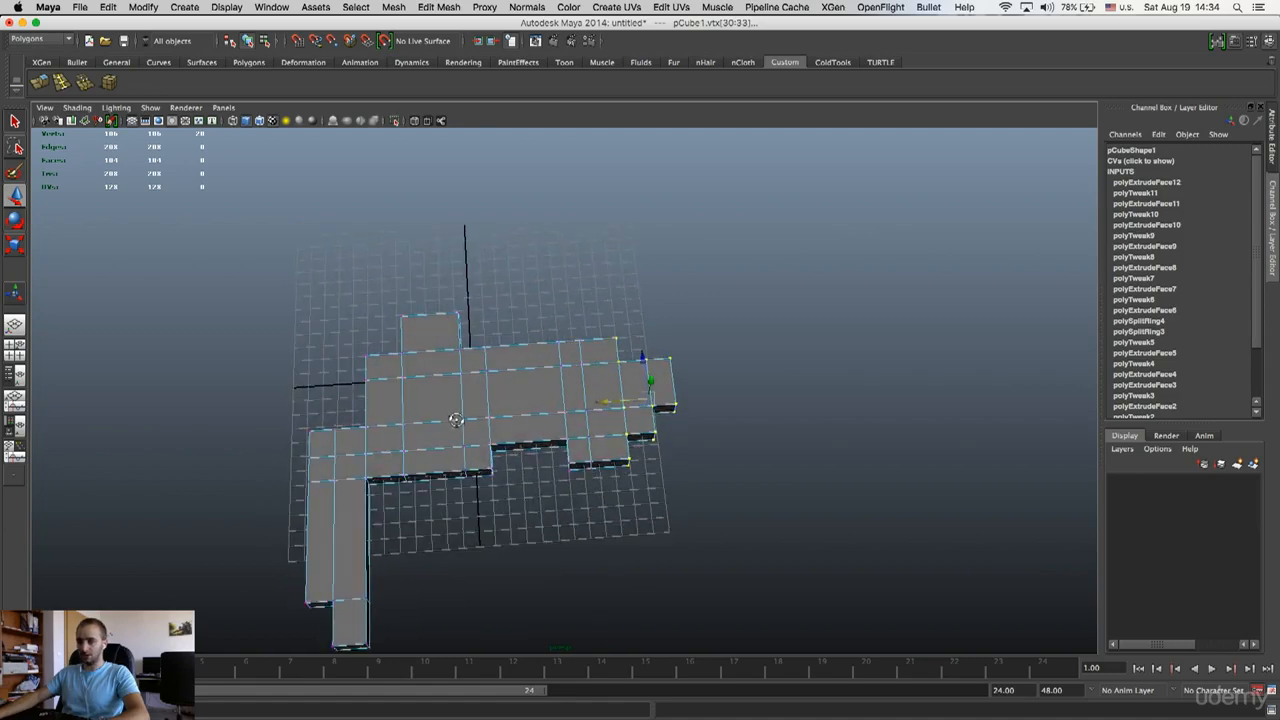
# - Select the lengthwise row of vertices through the block's middle, shift it slightly toward the side projection, and return to object mode
pyautogui.moveTo(700, 418); pyautogui.dragTo(704, 420)
pyautogui.keyDown('alt'); pyautogui.moveTo(740, 414); pyautogui.dragTo(626, 403); pyautogui.keyUp('alt')
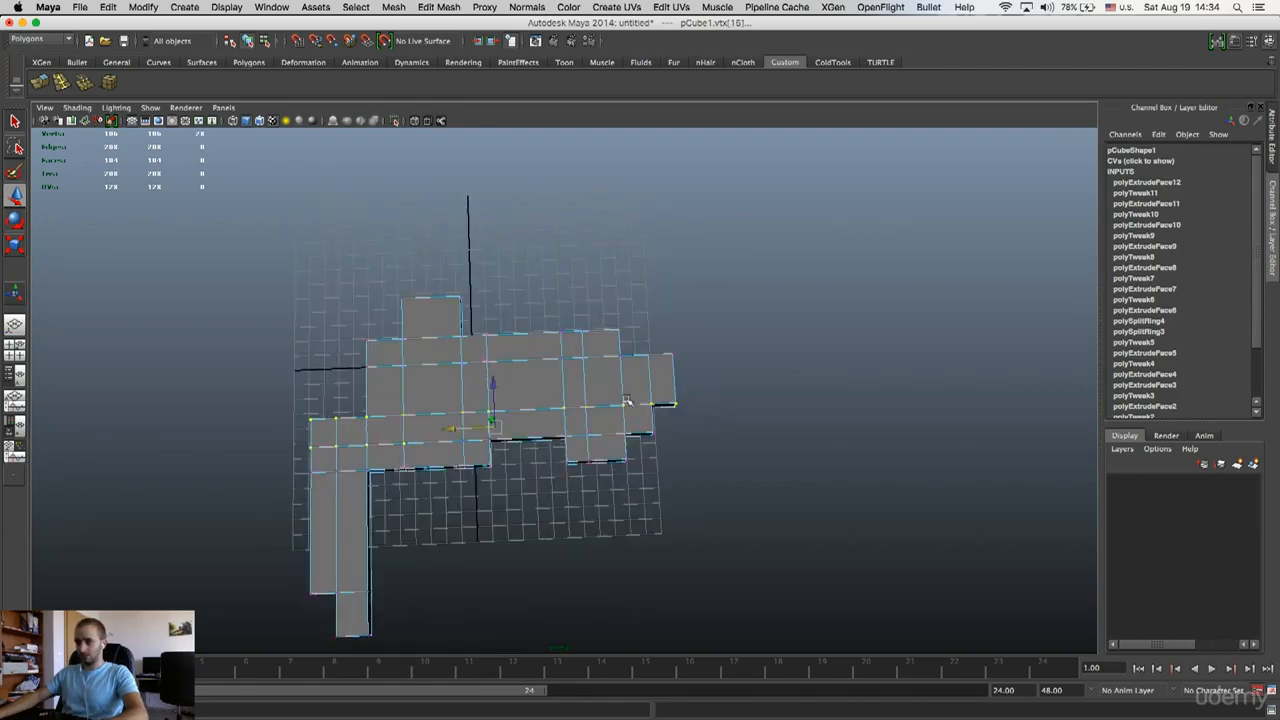
pyautogui.press('4')
pyautogui.moveTo(305, 405); pyautogui.dragTo(694, 421)
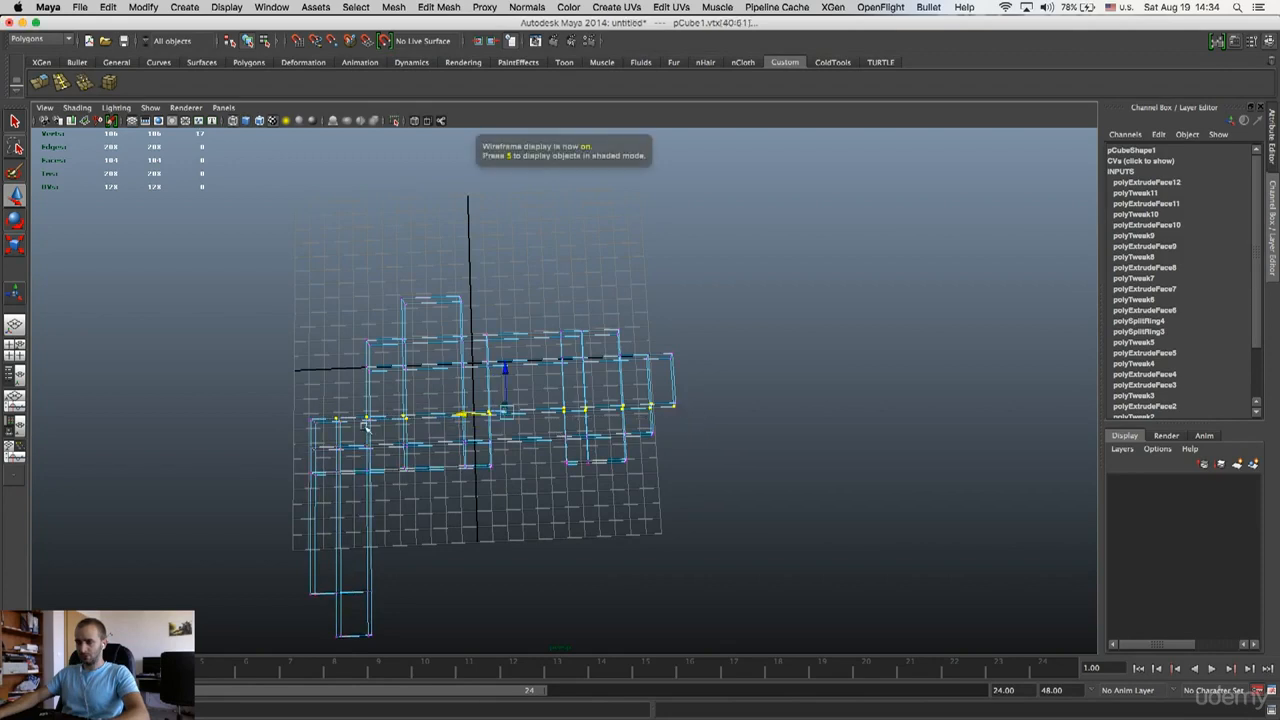
pyautogui.keyDown('shift'); pyautogui.moveTo(303, 412); pyautogui.dragTo(322, 429); pyautogui.keyUp('shift')
pyautogui.press('5')
pyautogui.moveTo(490, 370); pyautogui.dragTo(490, 362)
pyautogui.hotkey('ctrl', 'z')
pyautogui.keyDown('shift'); pyautogui.click(675, 404); pyautogui.keyUp('shift')
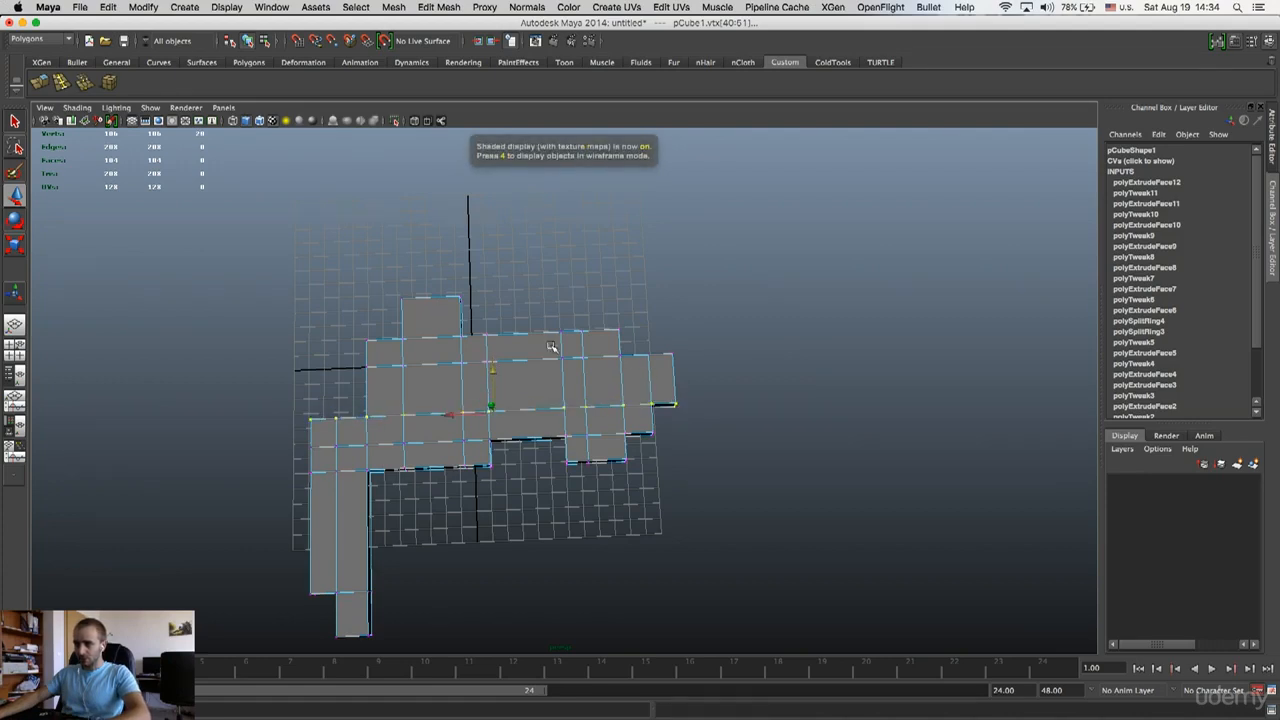
pyautogui.moveTo(492, 368); pyautogui.dragTo(491, 358)
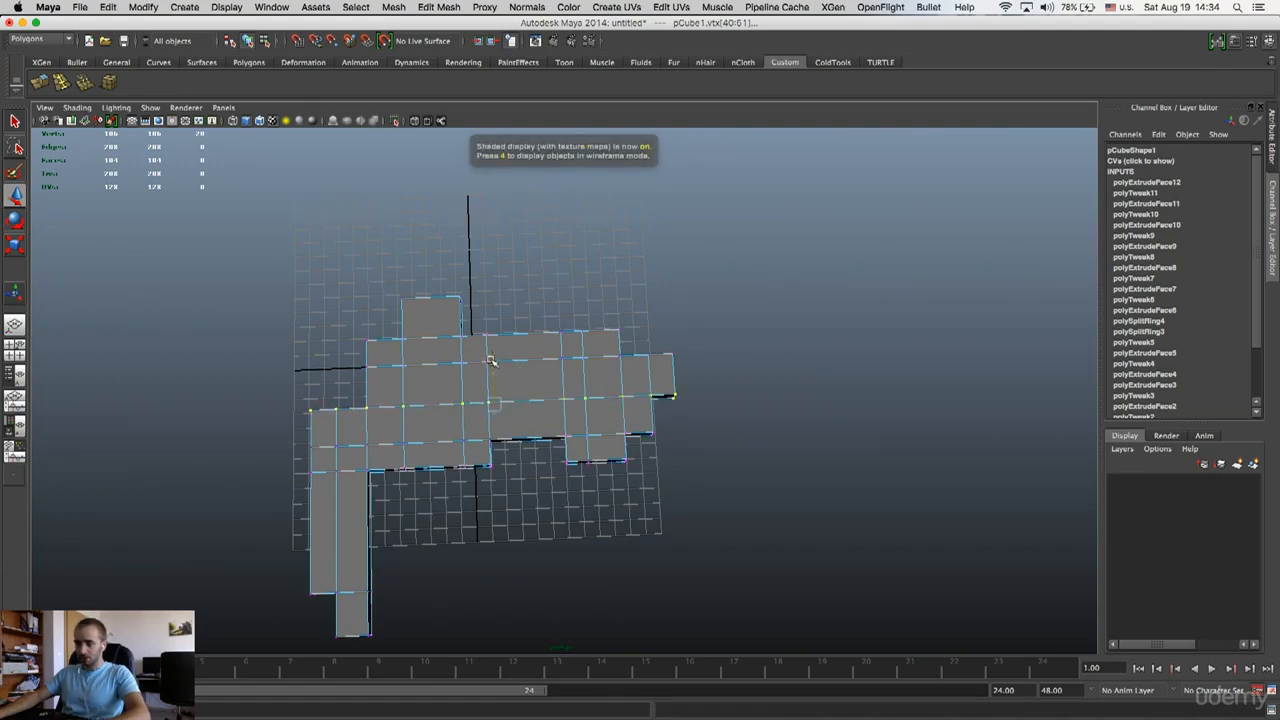
pyautogui.keyDown('alt'); pyautogui.moveTo(669, 371); pyautogui.dragTo(627, 389); pyautogui.keyUp('alt')
pyautogui.moveTo(627, 389); pyautogui.dragTo(517, 323, button='right')
pyautogui.click(731, 320)
pyautogui.keyDown('alt'); pyautogui.moveTo(517, 323); pyautogui.dragTo(580, 366); pyautogui.keyUp('alt')
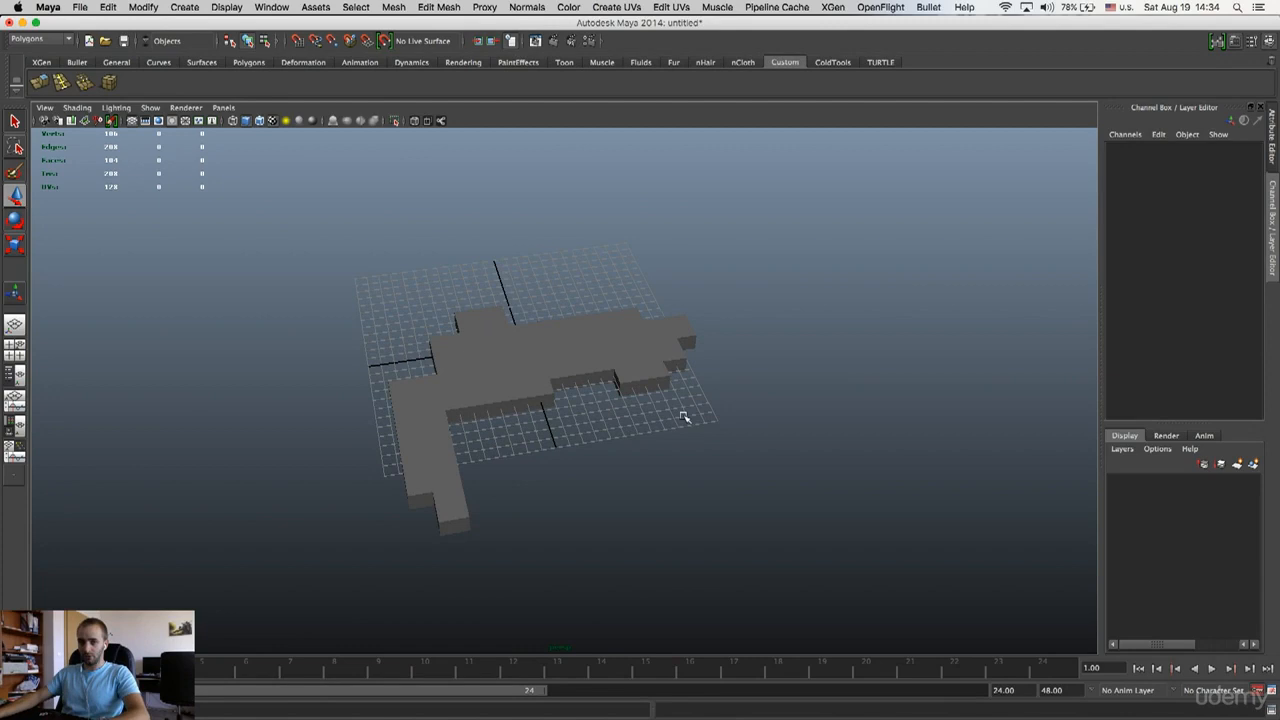
# - Create a flat rectangular polygon cube beside the first block, on the side of the long arm
pyautogui.keyDown('alt'); pyautogui.moveTo(577, 521); pyautogui.dragTo(625, 410); pyautogui.keyUp('alt')
pyautogui.click(110, 84)
pyautogui.moveTo(637, 404); pyautogui.dragTo(560, 497)
pyautogui.keyDown('alt'); pyautogui.moveTo(563, 374); pyautogui.dragTo(724, 347); pyautogui.keyUp('alt')
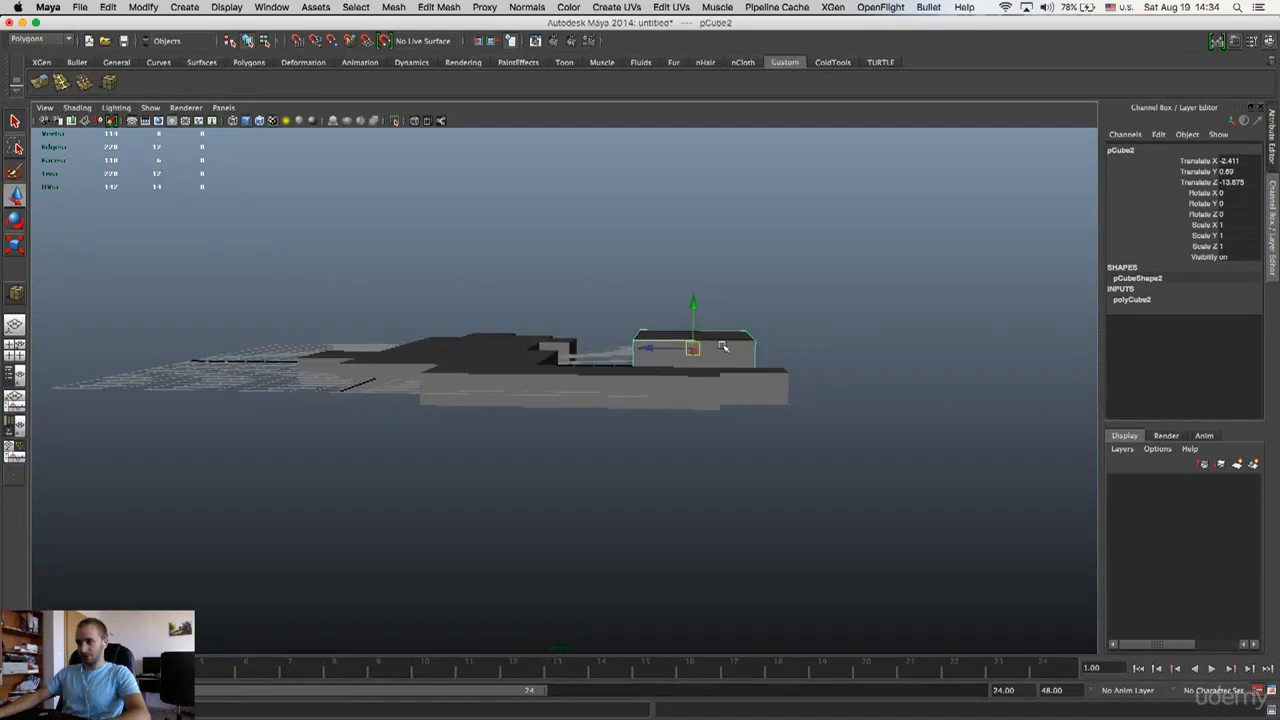
# - In the front view, lower the new cube's top face until it is level with the first block's top
pyautogui.moveTo(723, 346); pyautogui.dragTo(729, 369, button='right')
pyautogui.click(717, 339)
pyautogui.moveTo(681, 315)
pyautogui.keyDown('alt'); pyautogui.mouseDown()
pyautogui.moveTo(694, 304)
pyautogui.moveTo(680, 305)
pyautogui.mouseUp(); pyautogui.keyUp('alt')
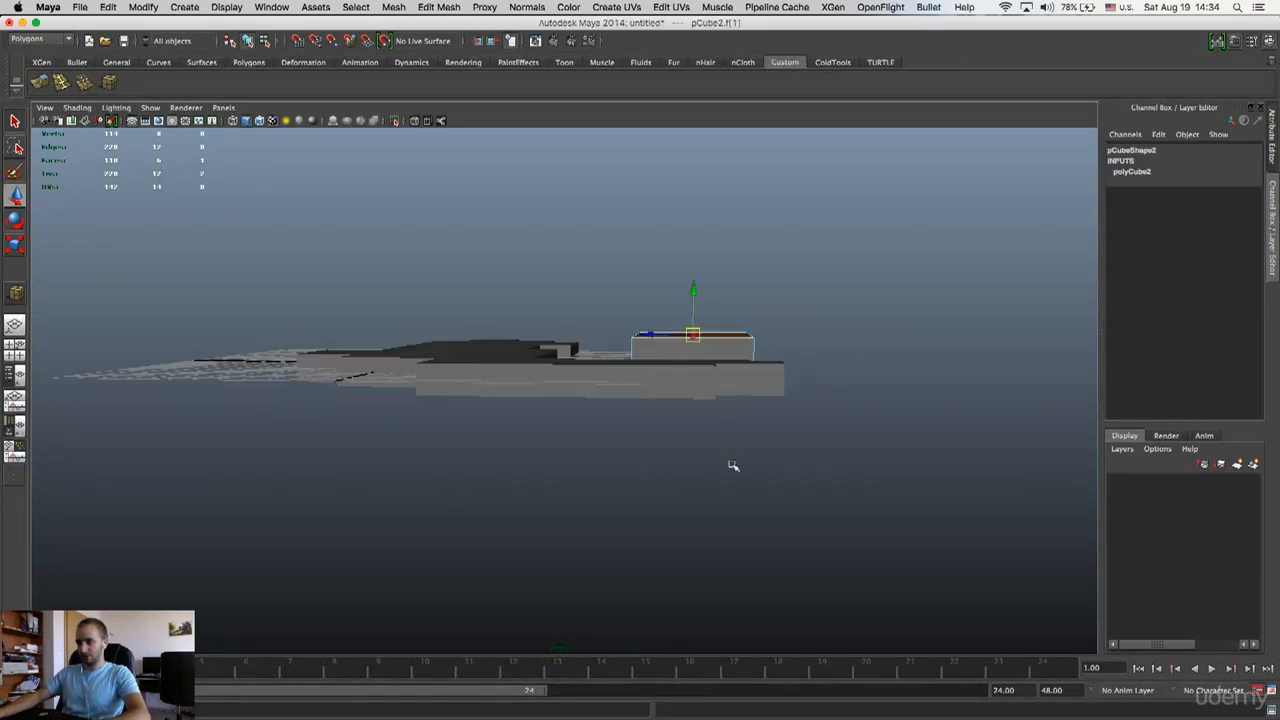
pyautogui.press('space')
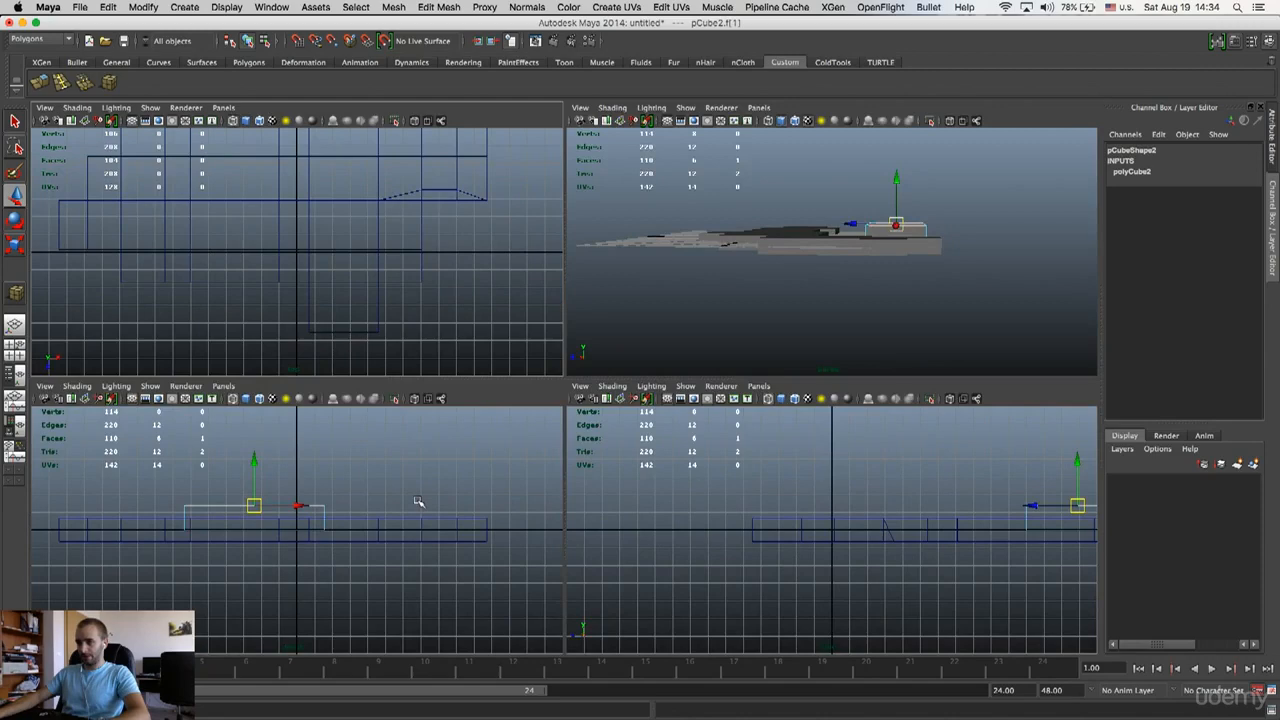
pyautogui.press('space')
pyautogui.scroll(2, 520, 314)
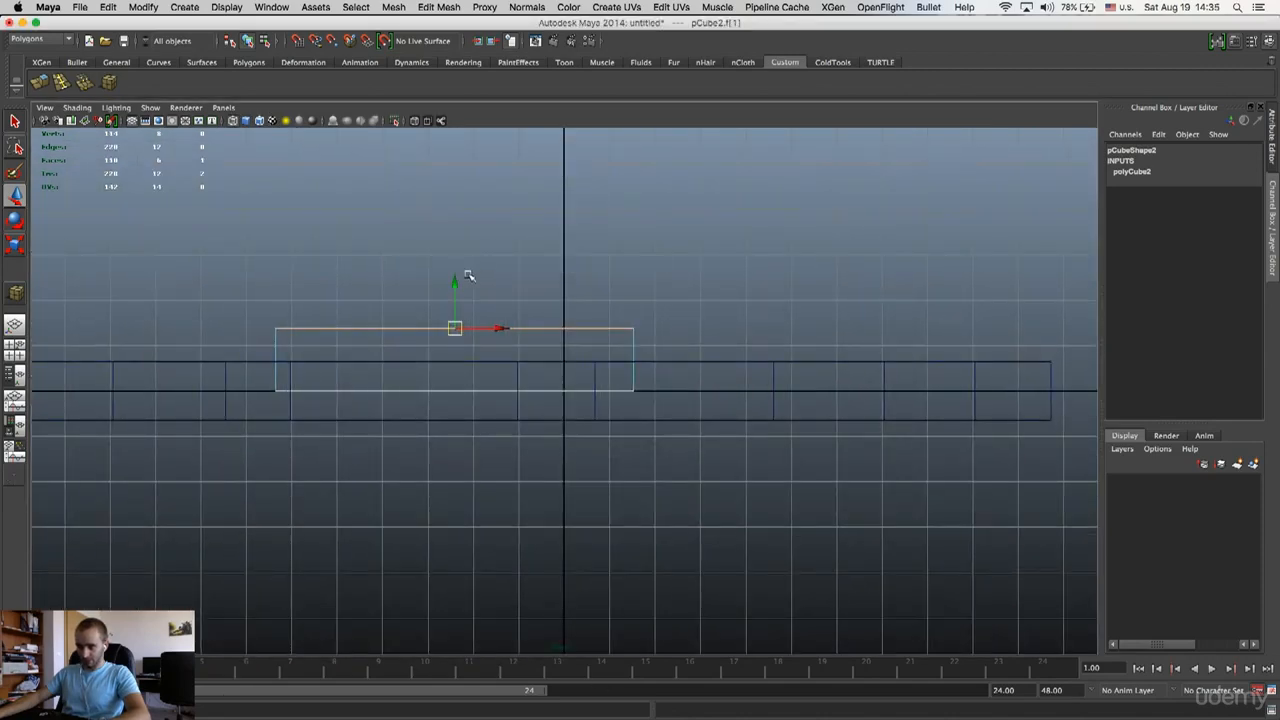
pyautogui.moveTo(456, 285); pyautogui.dragTo(462, 320)
# - Lower the new cube's bottom vertices to the level of the first block's underside and return to object mode in the perspective view
pyautogui.press('q')
pyautogui.moveTo(623, 297); pyautogui.dragTo(590, 305, button='right')
pyautogui.moveTo(566, 361); pyautogui.dragTo(510, 365, button='right')
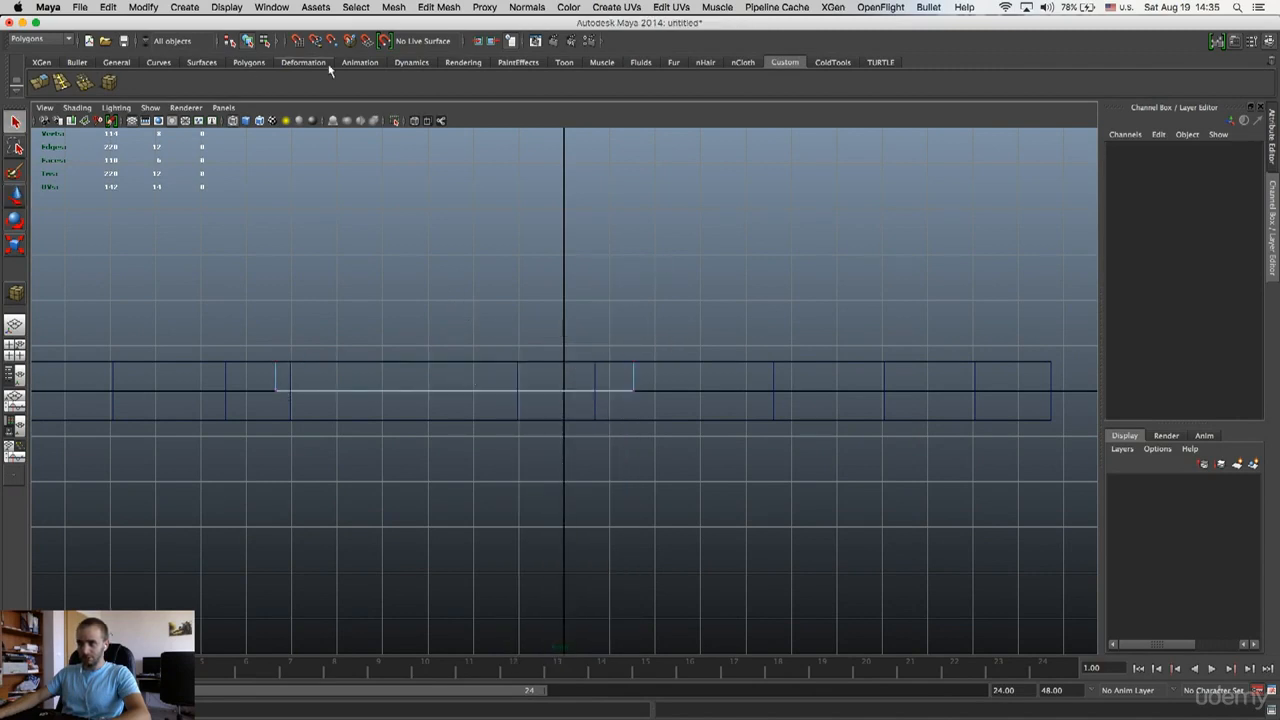
pyautogui.press('F8')
pyautogui.moveTo(246, 378); pyautogui.dragTo(679, 410)
pyautogui.moveTo(632, 381); pyautogui.dragTo(557, 374, button='right')
pyautogui.moveTo(257, 377); pyautogui.dragTo(686, 423)
pyautogui.press('w')
pyautogui.moveTo(451, 344); pyautogui.dragTo(451, 374)
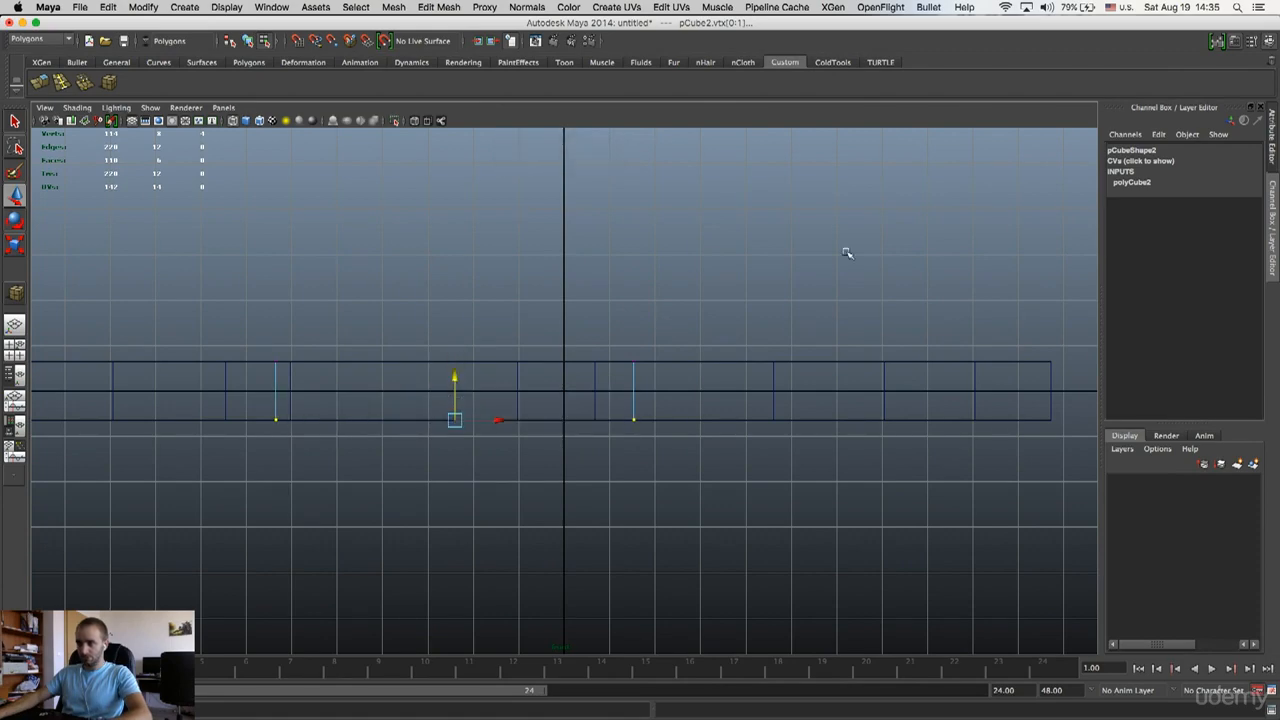
pyautogui.press('space')
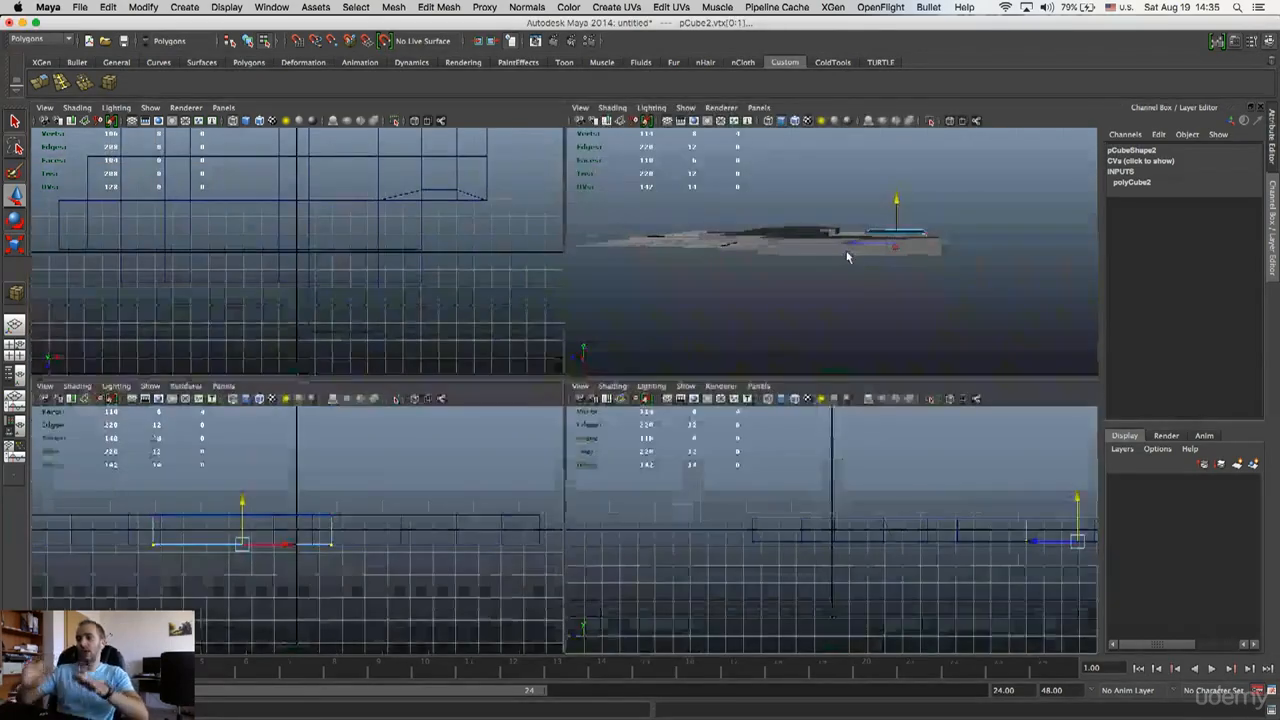
pyautogui.press('space')
pyautogui.keyDown('alt'); pyautogui.moveTo(740, 339); pyautogui.dragTo(511, 330); pyautogui.keyUp('alt')
pyautogui.keyDown('alt'); pyautogui.moveTo(652, 338); pyautogui.dragTo(571, 334); pyautogui.keyUp('alt')
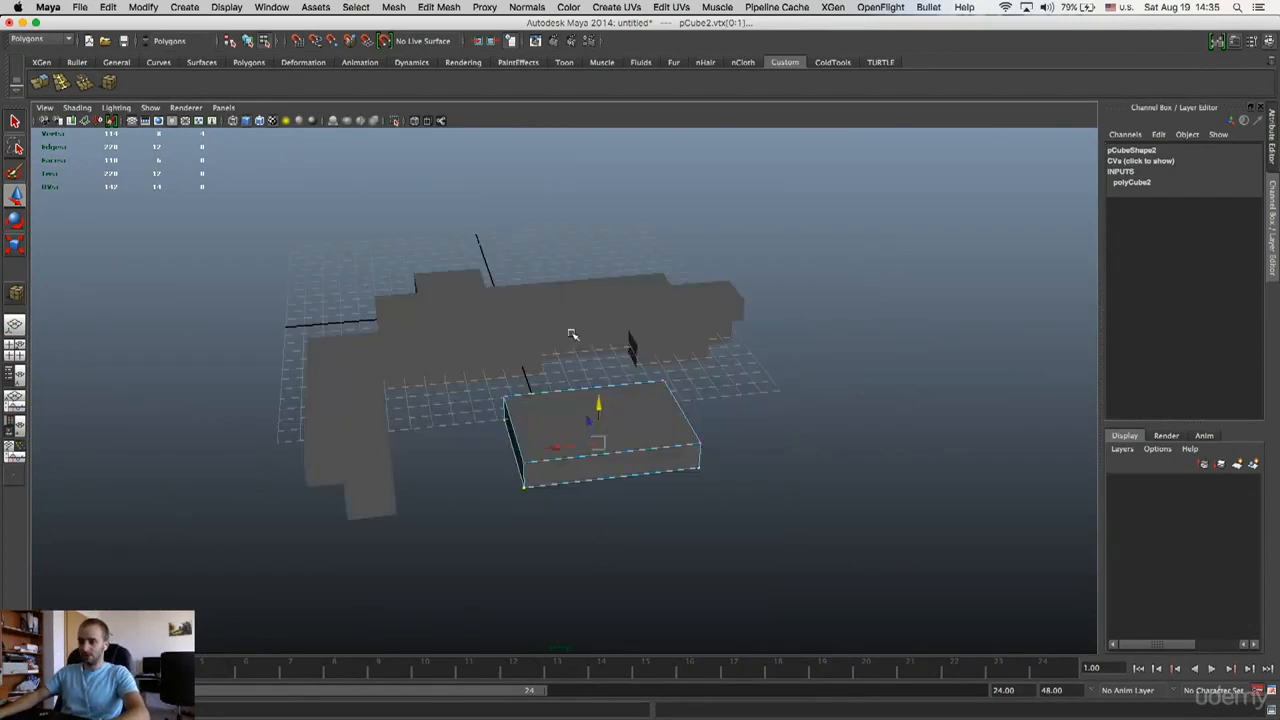
pyautogui.moveTo(638, 426); pyautogui.dragTo(686, 399, button='right')
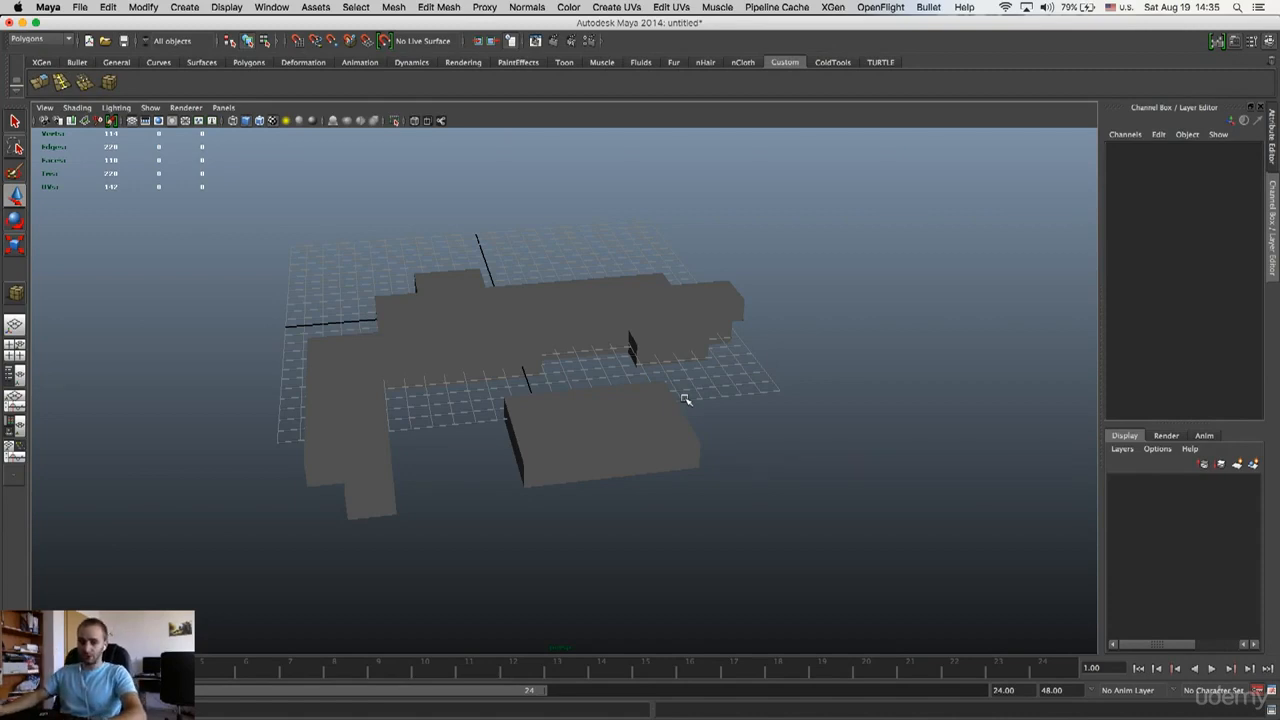
# - Move the second block close to the notch in the first block's side, at Translate X -3.373 and Translate Z -11.31
pyautogui.keyDown('alt'); pyautogui.moveTo(791, 375); pyautogui.dragTo(748, 428); pyautogui.keyUp('alt')
pyautogui.keyDown('alt'); pyautogui.moveTo(709, 451); pyautogui.dragTo(576, 438, button='middle'); pyautogui.keyUp('alt')
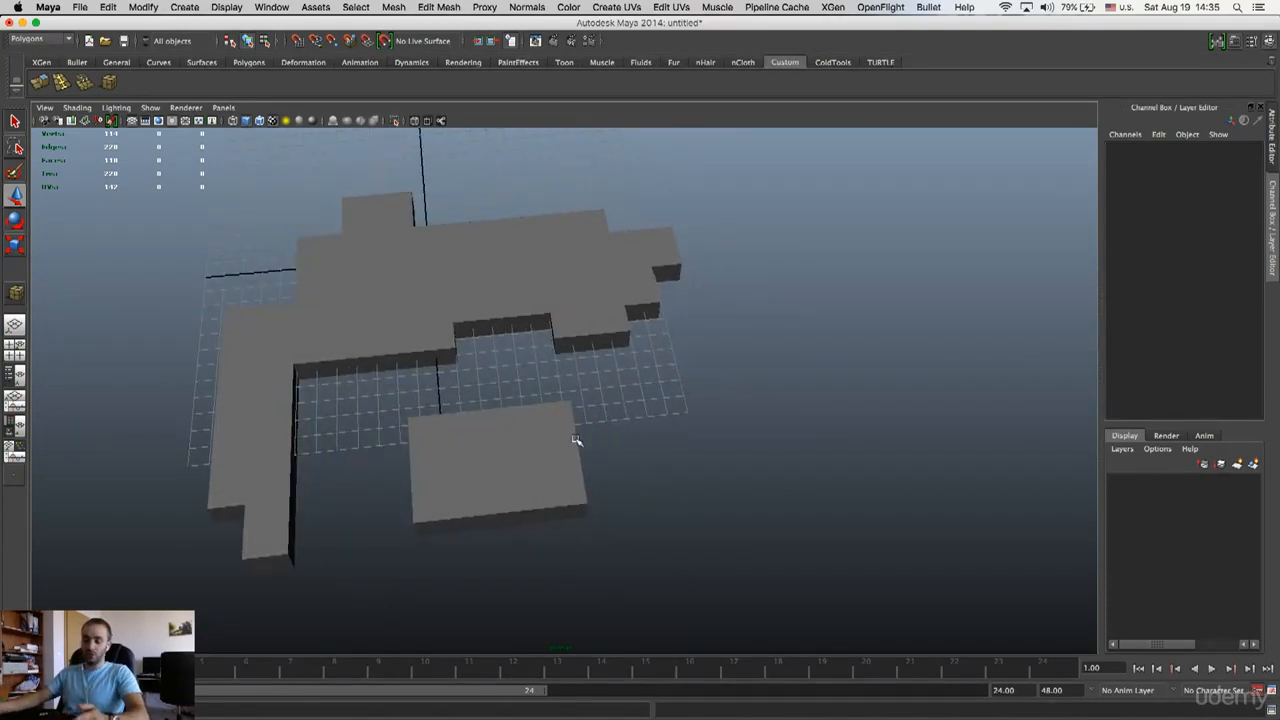
pyautogui.click(525, 441)
pyautogui.keyDown('alt'); pyautogui.moveTo(523, 445); pyautogui.dragTo(534, 430, button='middle'); pyautogui.keyUp('alt')
pyautogui.keyDown('alt'); pyautogui.moveTo(534, 430); pyautogui.dragTo(572, 390); pyautogui.keyUp('alt')
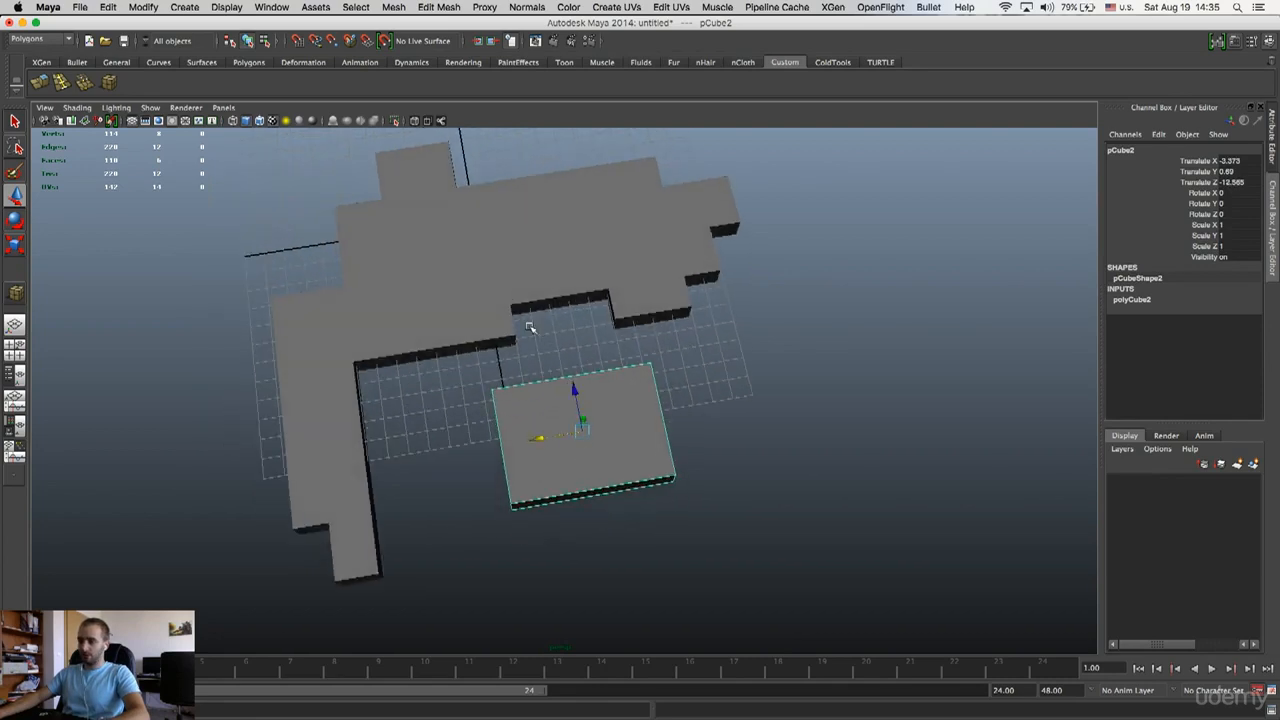
pyautogui.keyDown('alt'); pyautogui.moveTo(571, 402); pyautogui.dragTo(575, 405, button='middle'); pyautogui.keyUp('alt')
pyautogui.moveTo(575, 400); pyautogui.dragTo(571, 376)
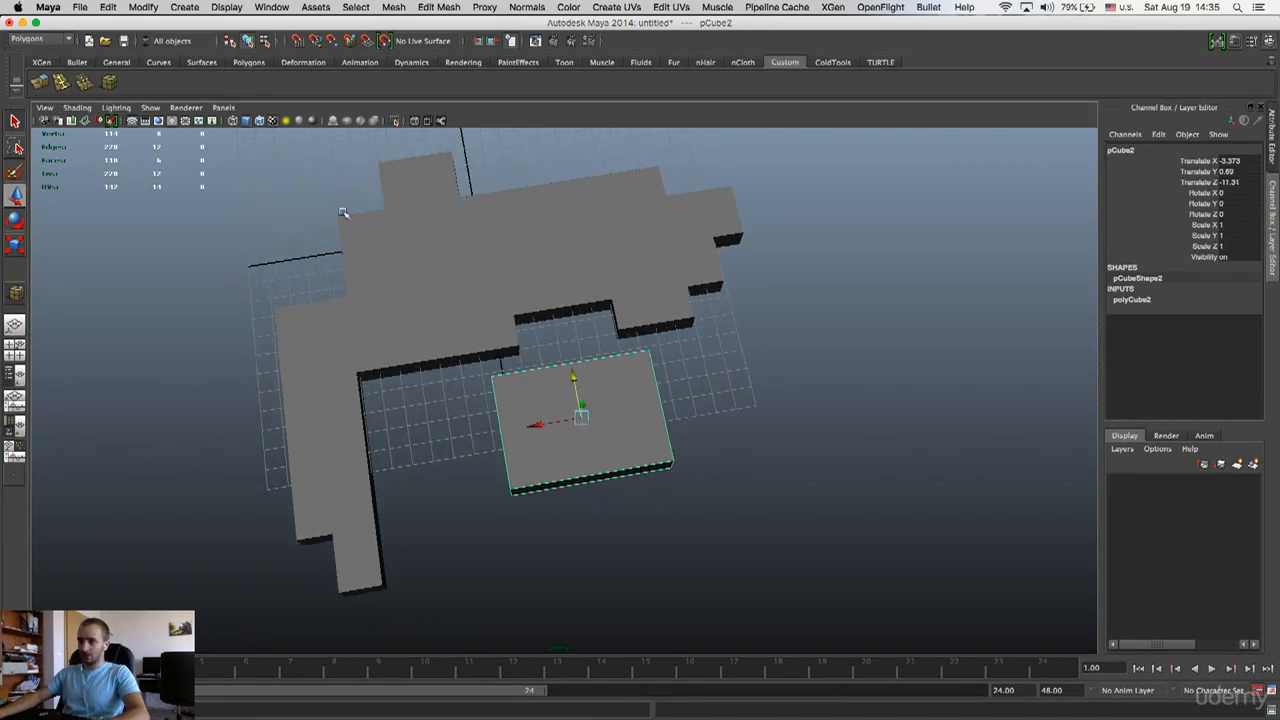
# - Insert two edge loops across the second block to divide it into three sections
pyautogui.click(61, 82)
pyautogui.moveTo(563, 368); pyautogui.dragTo(606, 358)
pyautogui.press('q')
pyautogui.keyDown('alt'); pyautogui.moveTo(625, 362); pyautogui.dragTo(646, 323); pyautogui.keyUp('alt')
# - Extrude the middle face of the second block's side facing the notch outward into a short tab
pyautogui.moveTo(613, 325); pyautogui.dragTo(612, 355, button='right')
pyautogui.click(636, 339)
pyautogui.keyDown('alt'); pyautogui.moveTo(562, 345); pyautogui.dragTo(459, 345); pyautogui.keyUp('alt')
pyautogui.click(40, 84)
pyautogui.keyDown('alt'); pyautogui.moveTo(637, 334); pyautogui.dragTo(660, 352); pyautogui.keyUp('alt')
pyautogui.press('w')
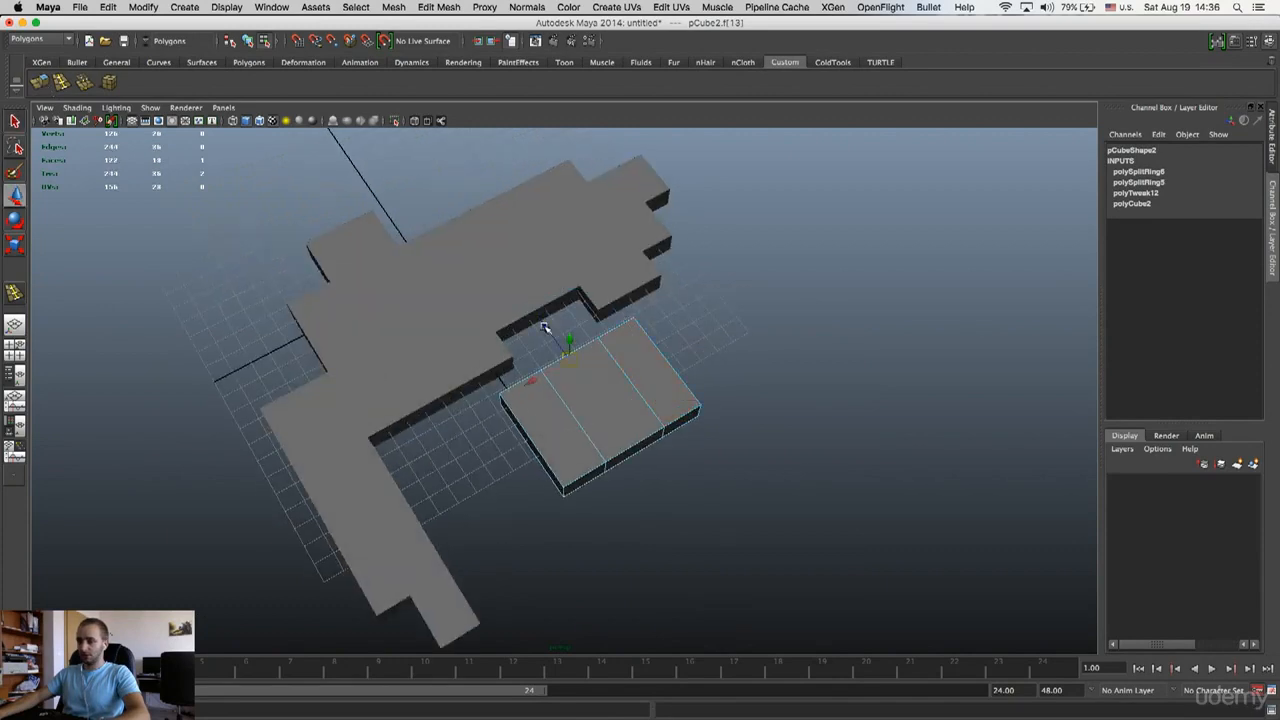
pyautogui.keyDown('alt'); pyautogui.moveTo(545, 330); pyautogui.dragTo(578, 334); pyautogui.keyUp('alt')
# - Move the vertices of the second block's two cross edge loops closer together to narrow the tab
pyautogui.moveTo(502, 368); pyautogui.dragTo(514, 370, button='middle')
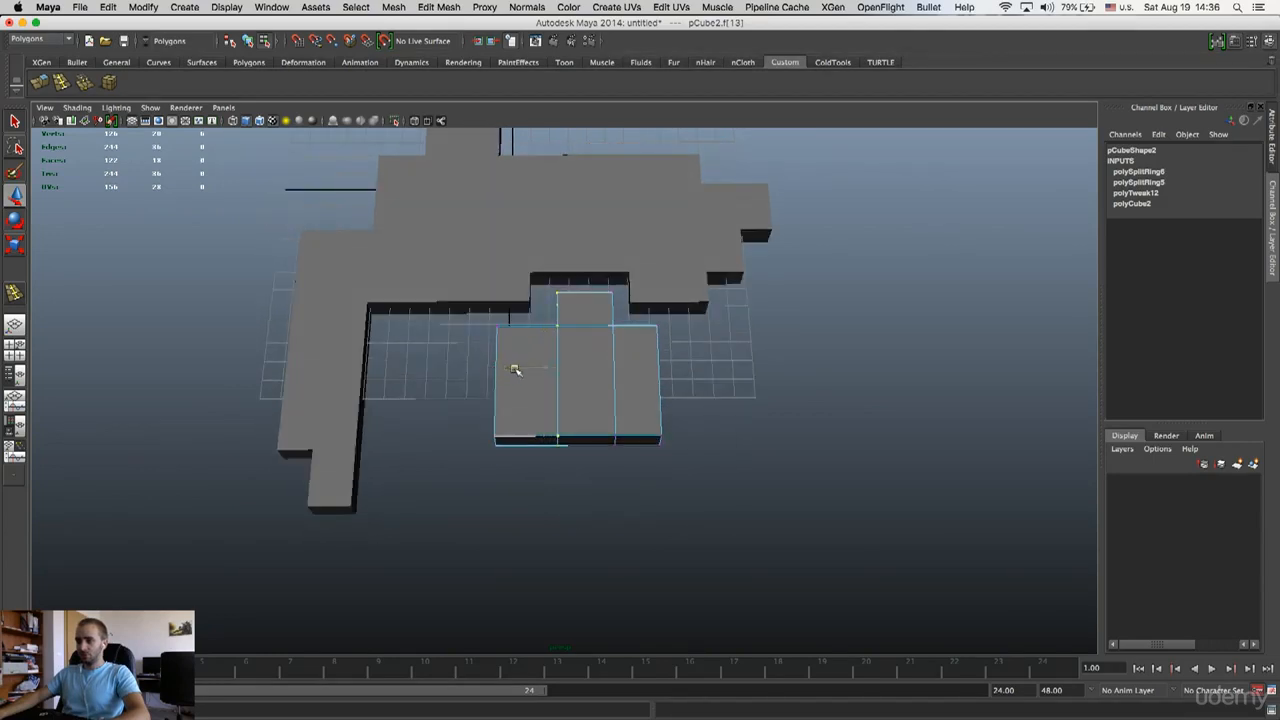
pyautogui.moveTo(624, 468); pyautogui.dragTo(625, 468)
pyautogui.moveTo(571, 368)
pyautogui.mouseDown()
pyautogui.moveTo(558, 369)
pyautogui.moveTo(656, 355)
pyautogui.moveTo(677, 337)
pyautogui.moveTo(640, 334)
pyautogui.moveTo(705, 335)
pyautogui.moveTo(590, 357)
pyautogui.moveTo(583, 390)
pyautogui.mouseUp()
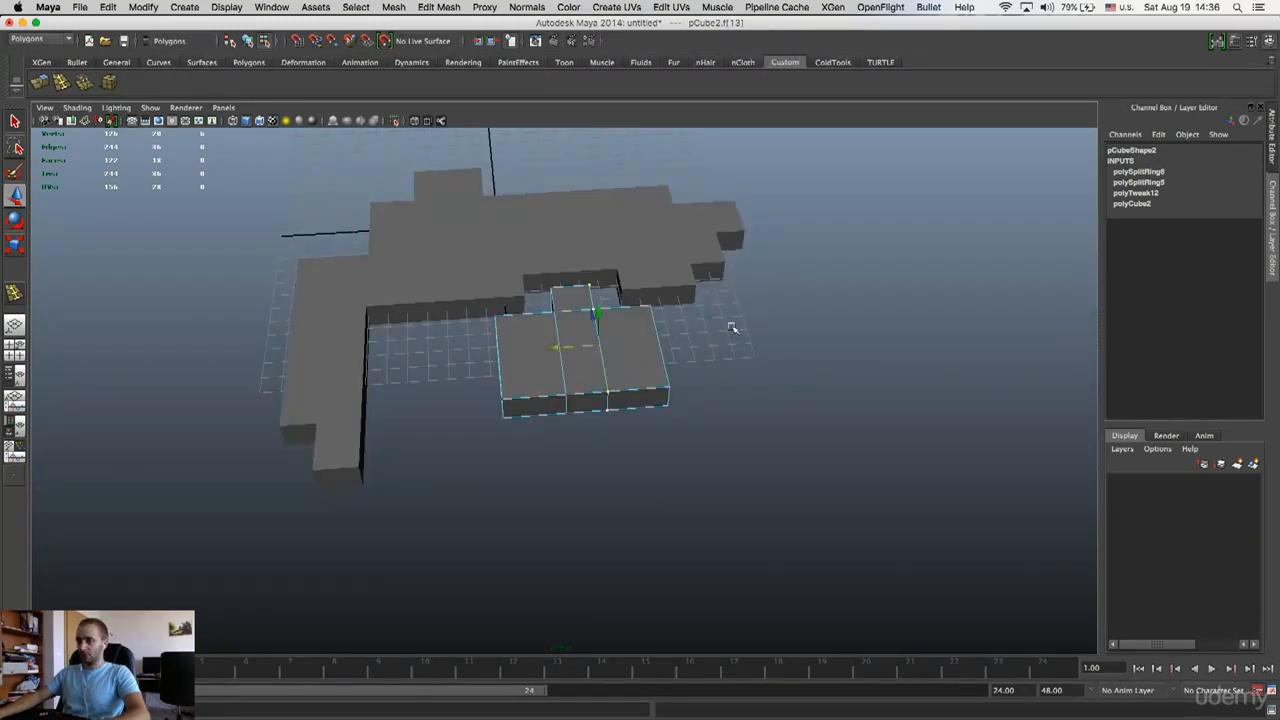
# - Insert a lengthwise edge loop through the second block, slightly nearer the side with the tab
pyautogui.click(62, 84)
pyautogui.keyDown('alt'); pyautogui.moveTo(666, 362); pyautogui.dragTo(671, 359); pyautogui.keyUp('alt')
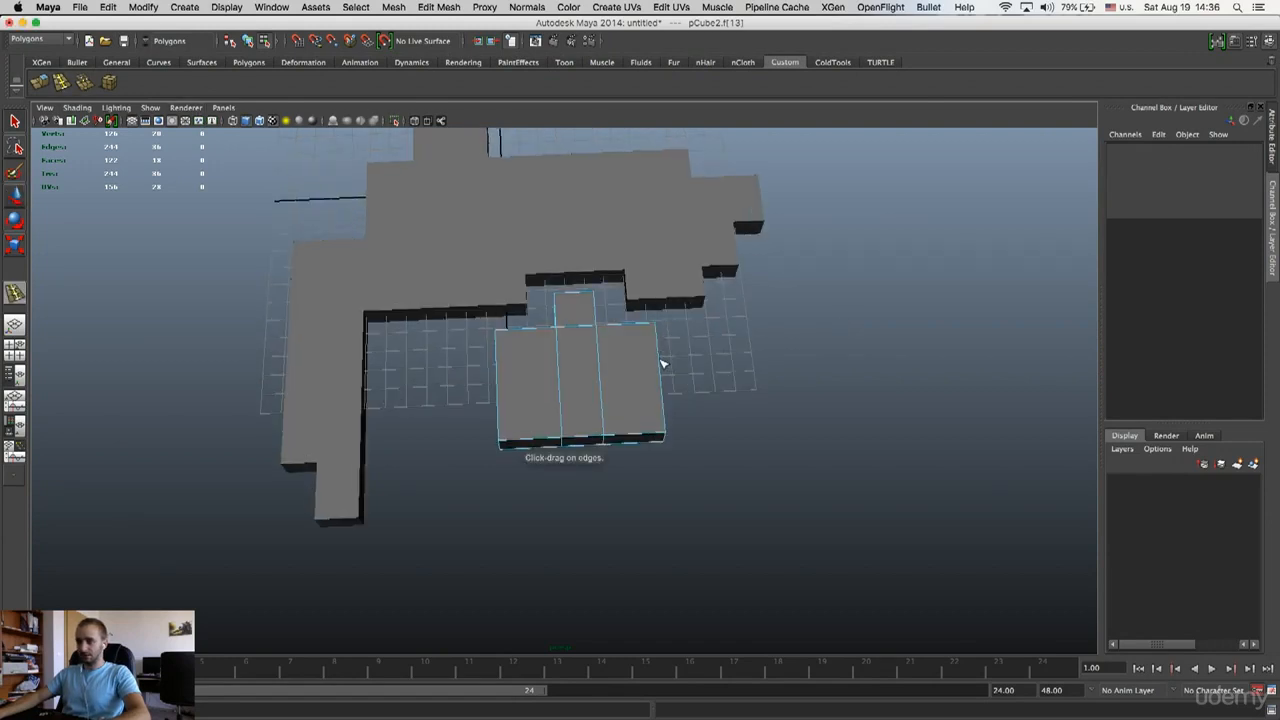
pyautogui.moveTo(660, 371); pyautogui.dragTo(574, 351)
pyautogui.press('q')
# - Extrude the two end faces of the second block, on the side of the first block's stepped end, outward twice
pyautogui.moveTo(576, 350); pyautogui.dragTo(598, 350, button='right')
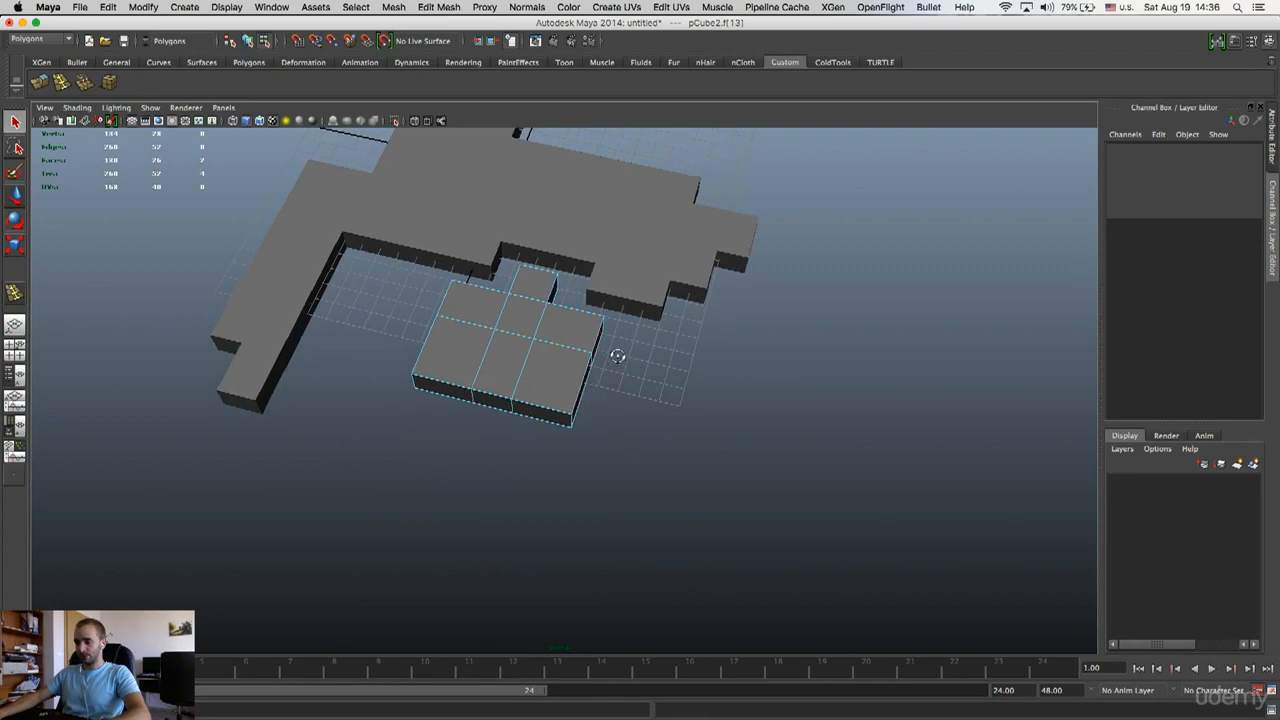
pyautogui.keyDown('alt'); pyautogui.moveTo(614, 351); pyautogui.dragTo(585, 360); pyautogui.keyUp('alt')
pyautogui.click(568, 355)
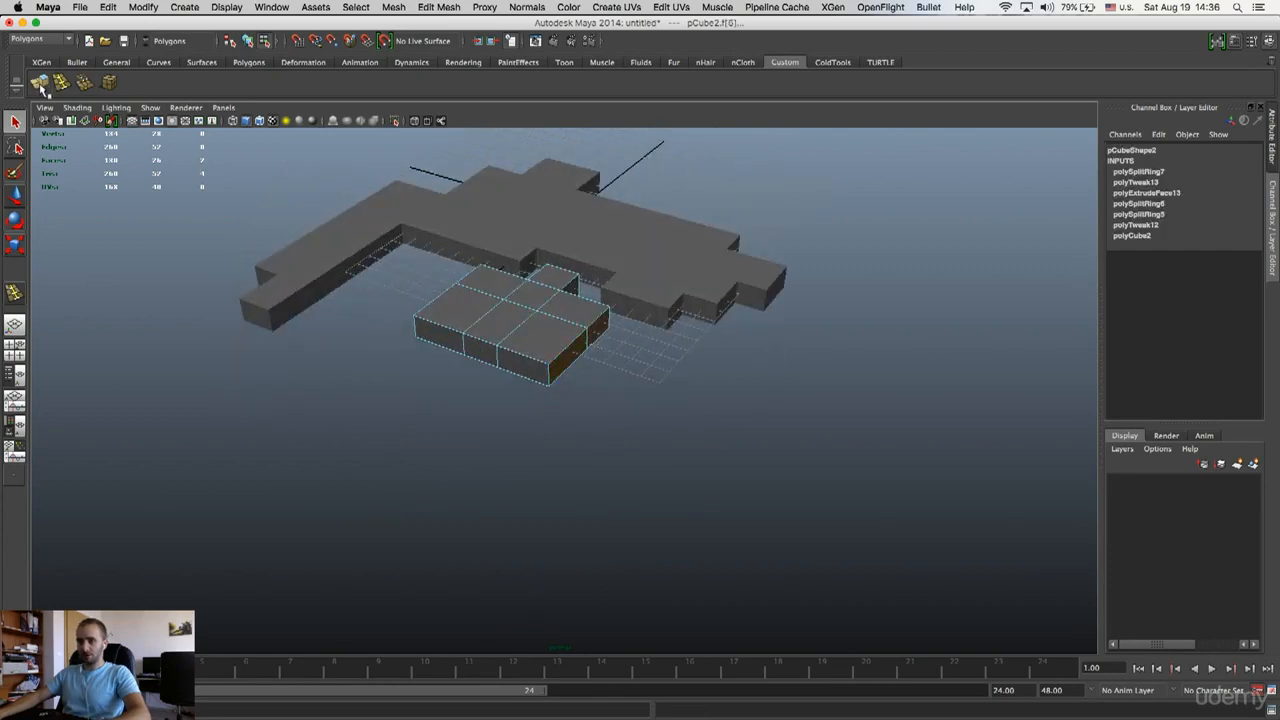
pyautogui.click(40, 85)
pyautogui.keyDown('alt'); pyautogui.moveTo(651, 380); pyautogui.dragTo(674, 403); pyautogui.keyUp('alt')
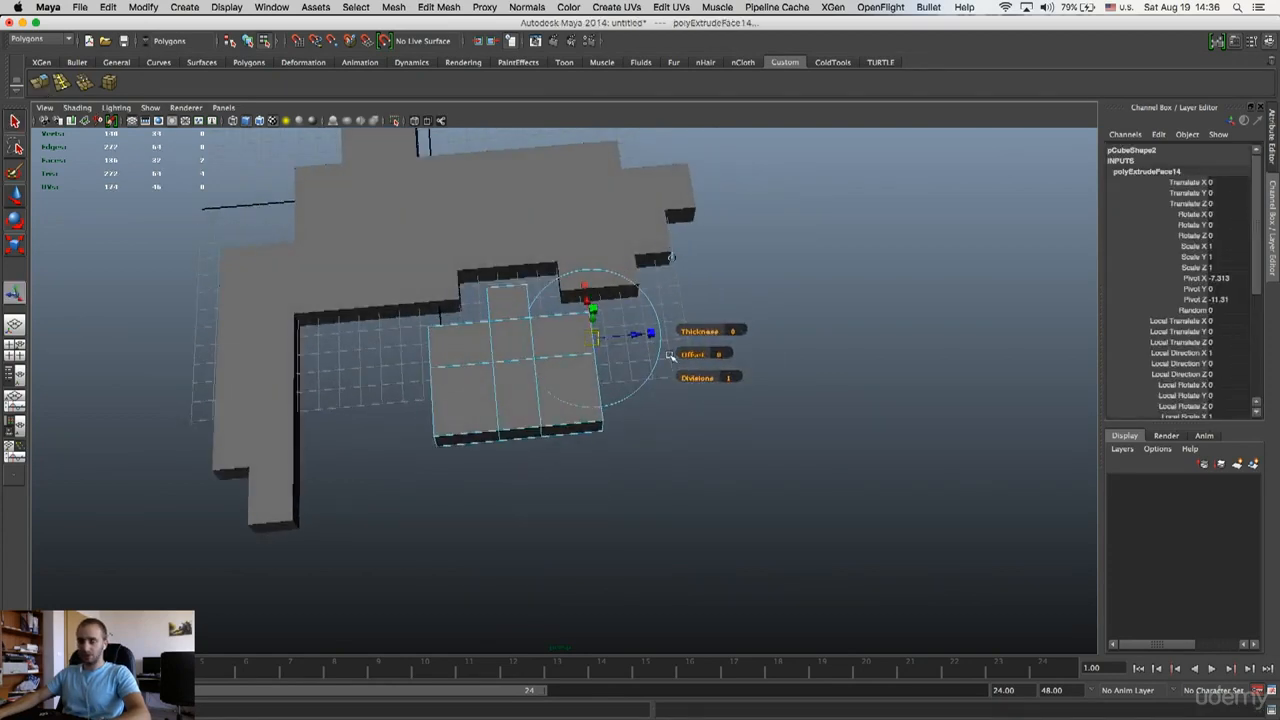
pyautogui.press('w')
pyautogui.moveTo(552, 372); pyautogui.dragTo(608, 369)
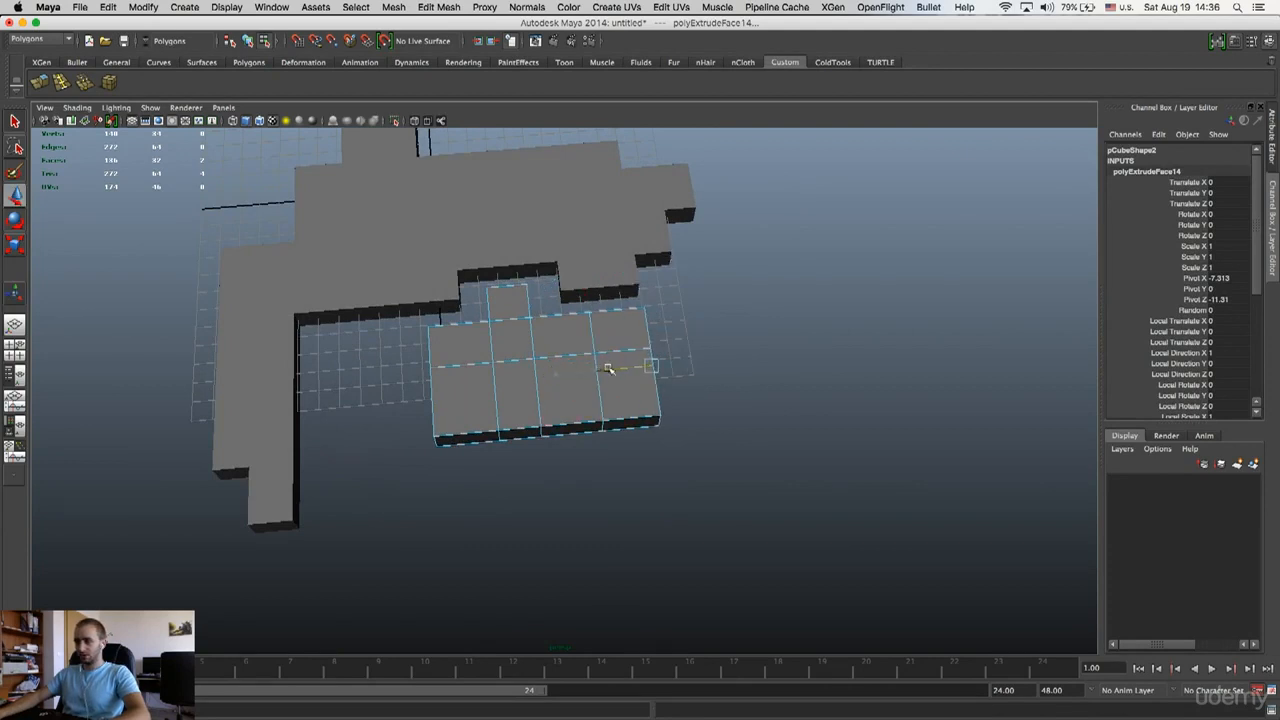
pyautogui.hotkey('ctrl', 'e')
pyautogui.moveTo(609, 368); pyautogui.dragTo(650, 366)
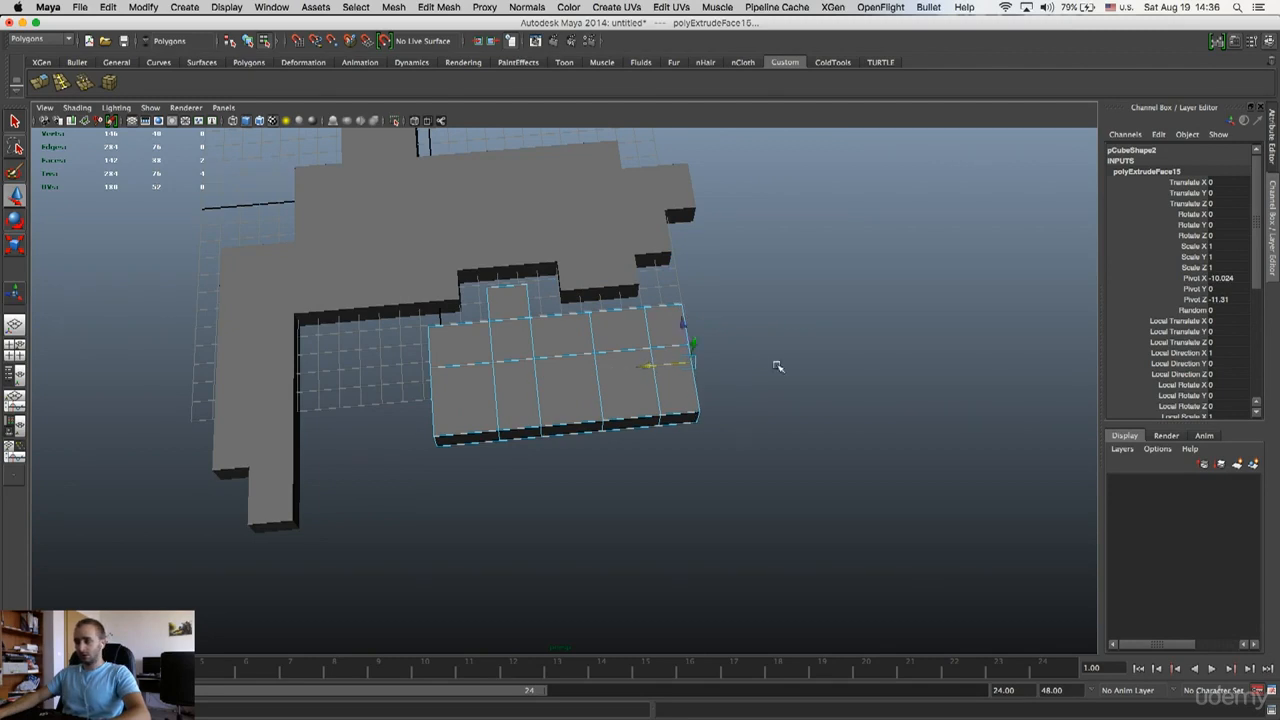
# - Extrude the second block's end face nearest the first block outward into a short step
pyautogui.keyDown('alt'); pyautogui.moveTo(776, 366); pyautogui.dragTo(694, 338); pyautogui.keyUp('alt')
pyautogui.press('q')
pyautogui.click(684, 362)
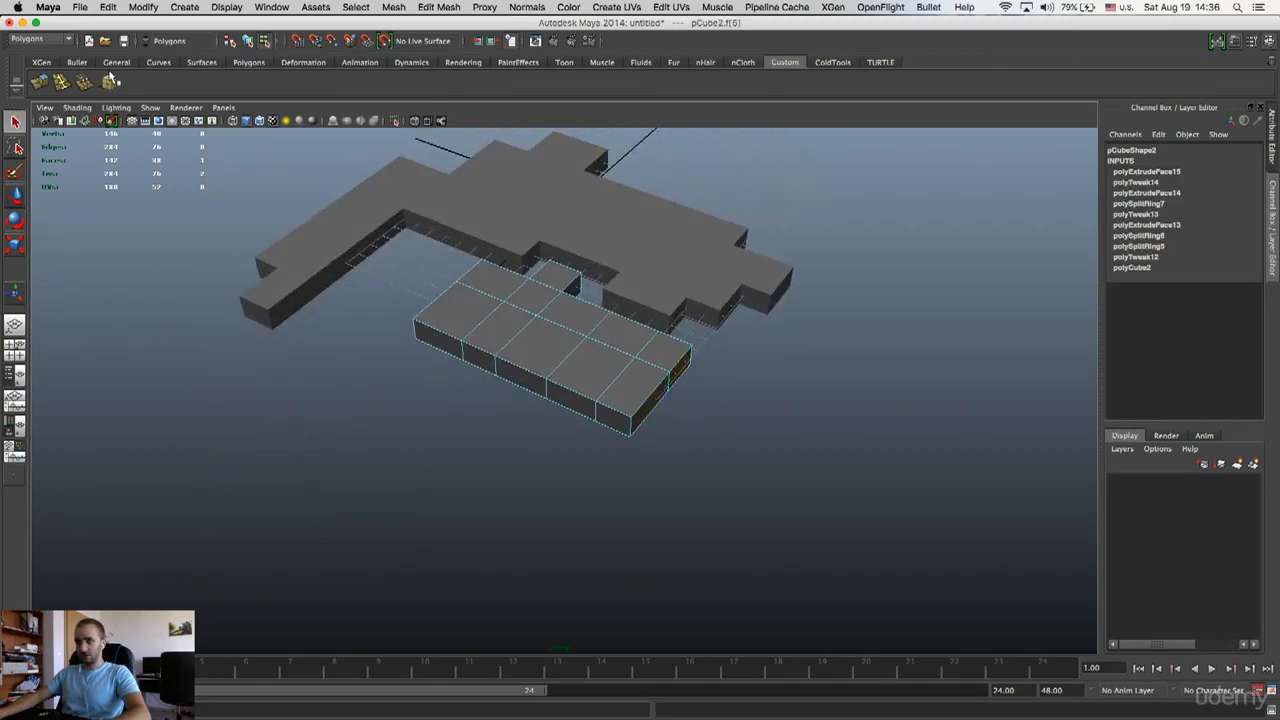
pyautogui.hotkey('ctrl', 'e')
pyautogui.keyDown('alt'); pyautogui.moveTo(771, 394); pyautogui.dragTo(725, 335); pyautogui.keyUp('alt')
pyautogui.moveTo(640, 334); pyautogui.dragTo(673, 351)
# - Move the vertices at the second block's stepped end farther outward to lengthen its last segment
pyautogui.moveTo(673, 351); pyautogui.dragTo(642, 372, button='right')
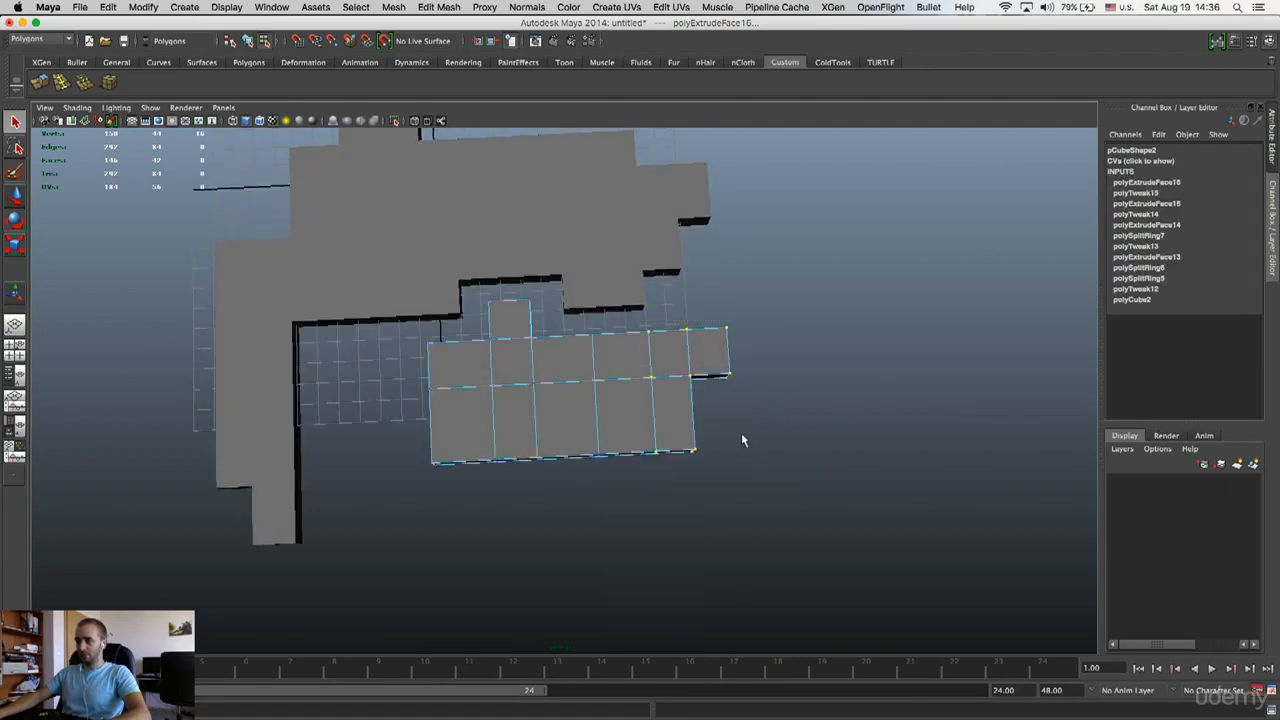
pyautogui.press('q')
pyautogui.moveTo(681, 312); pyautogui.dragTo(691, 394)
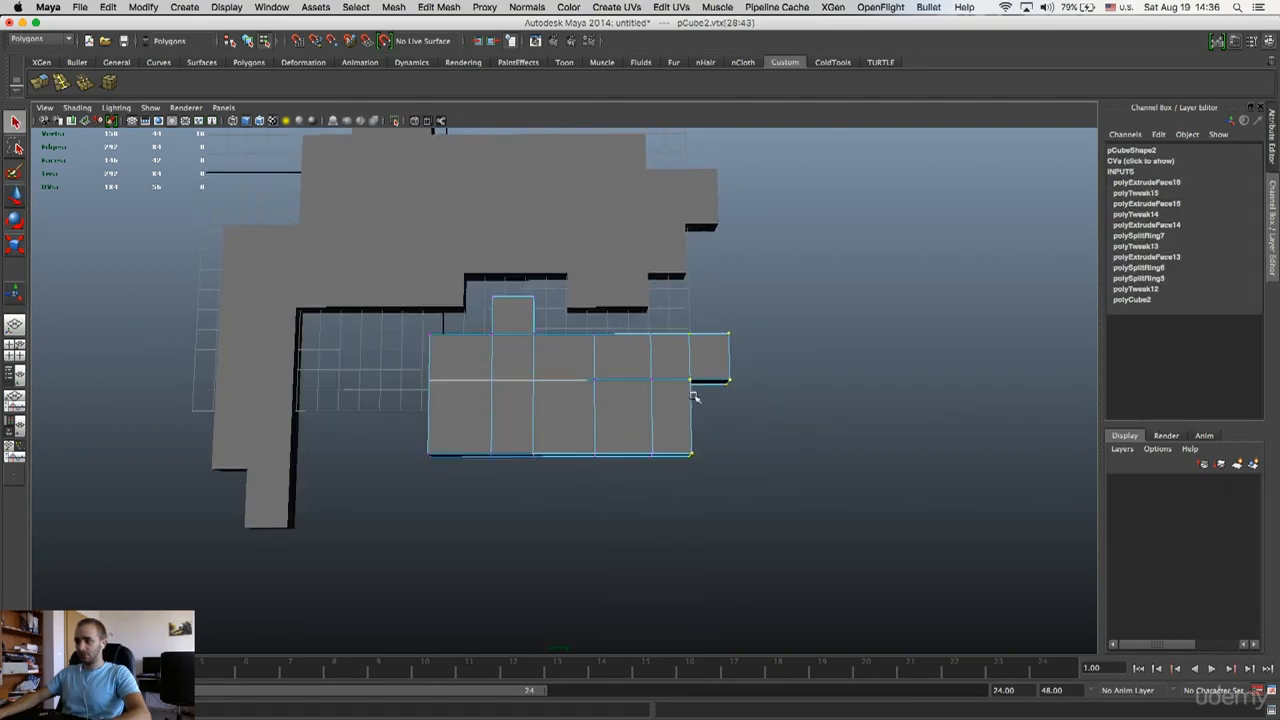
pyautogui.press('w')
pyautogui.moveTo(667, 391); pyautogui.dragTo(698, 393)
pyautogui.press('q')
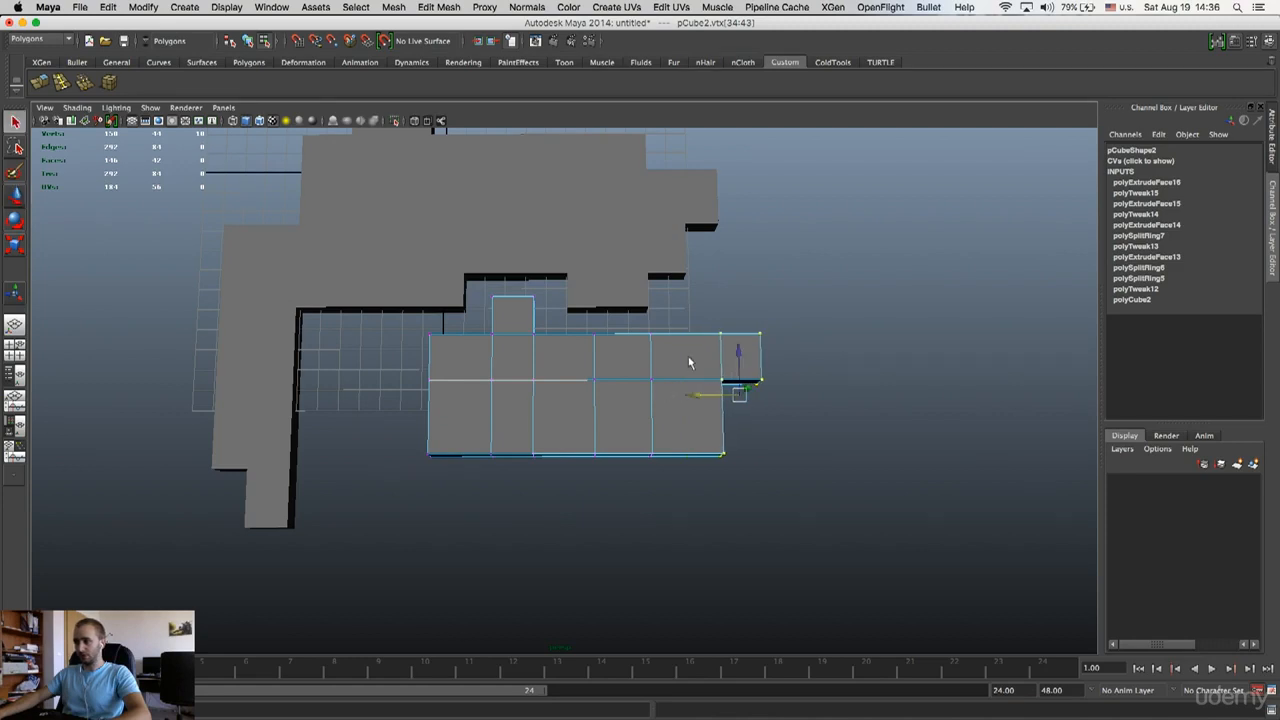
# - Extrude the five faces along the second block's long side opposite the tab outward into another row
pyautogui.click(868, 256)
pyautogui.keyDown('alt'); pyautogui.moveTo(868, 256); pyautogui.dragTo(599, 350); pyautogui.keyUp('alt')
pyautogui.click(599, 355)
pyautogui.moveTo(599, 355); pyautogui.dragTo(630, 410, button='right')
pyautogui.moveTo(630, 410); pyautogui.dragTo(415, 395)
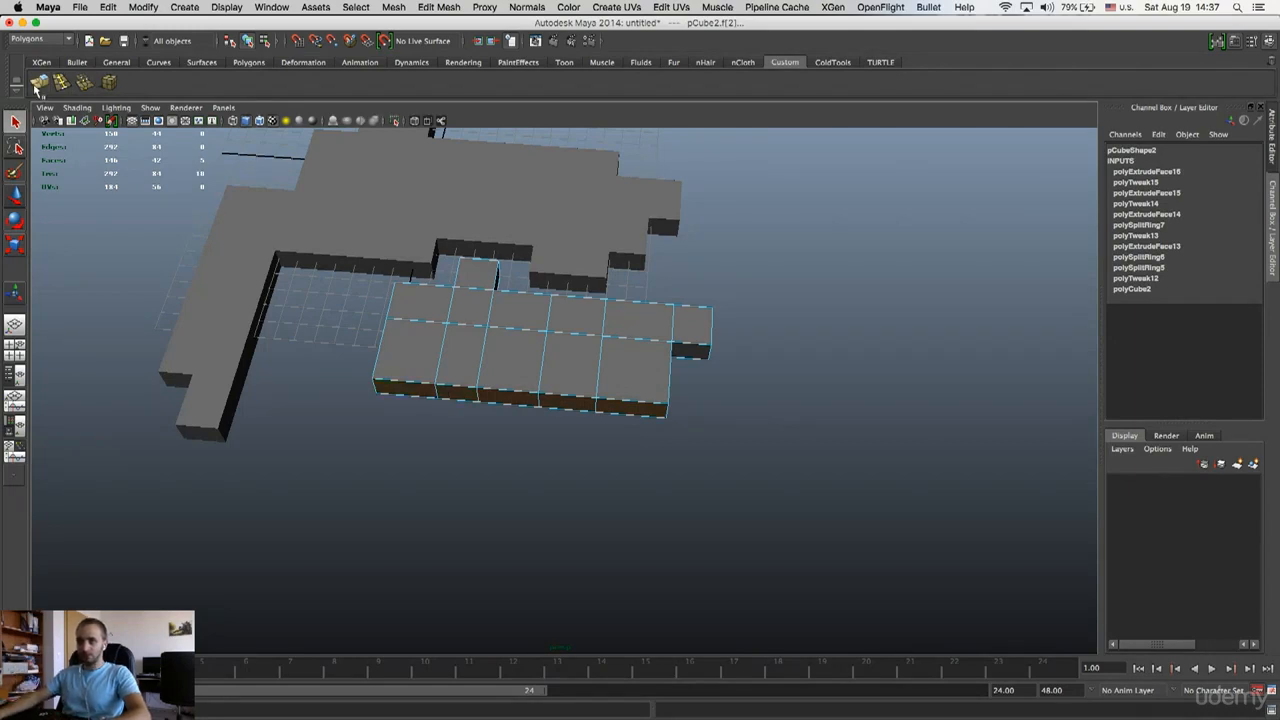
pyautogui.hotkey('ctrl', 'e')
pyautogui.keyDown('alt'); pyautogui.moveTo(640, 446); pyautogui.dragTo(614, 443); pyautogui.keyUp('alt')
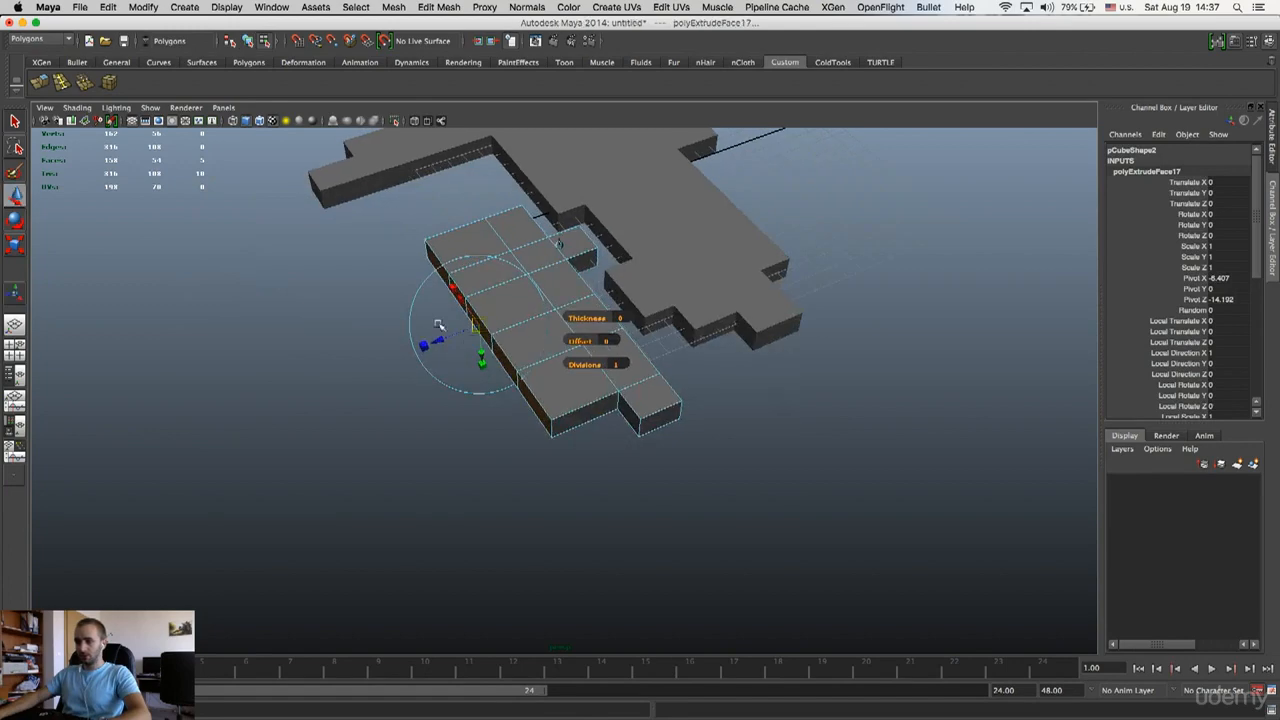
pyautogui.press('w')
pyautogui.moveTo(478, 326); pyautogui.dragTo(460, 329)
pyautogui.keyDown('alt'); pyautogui.moveTo(550, 400); pyautogui.dragTo(642, 393); pyautogui.keyUp('alt')
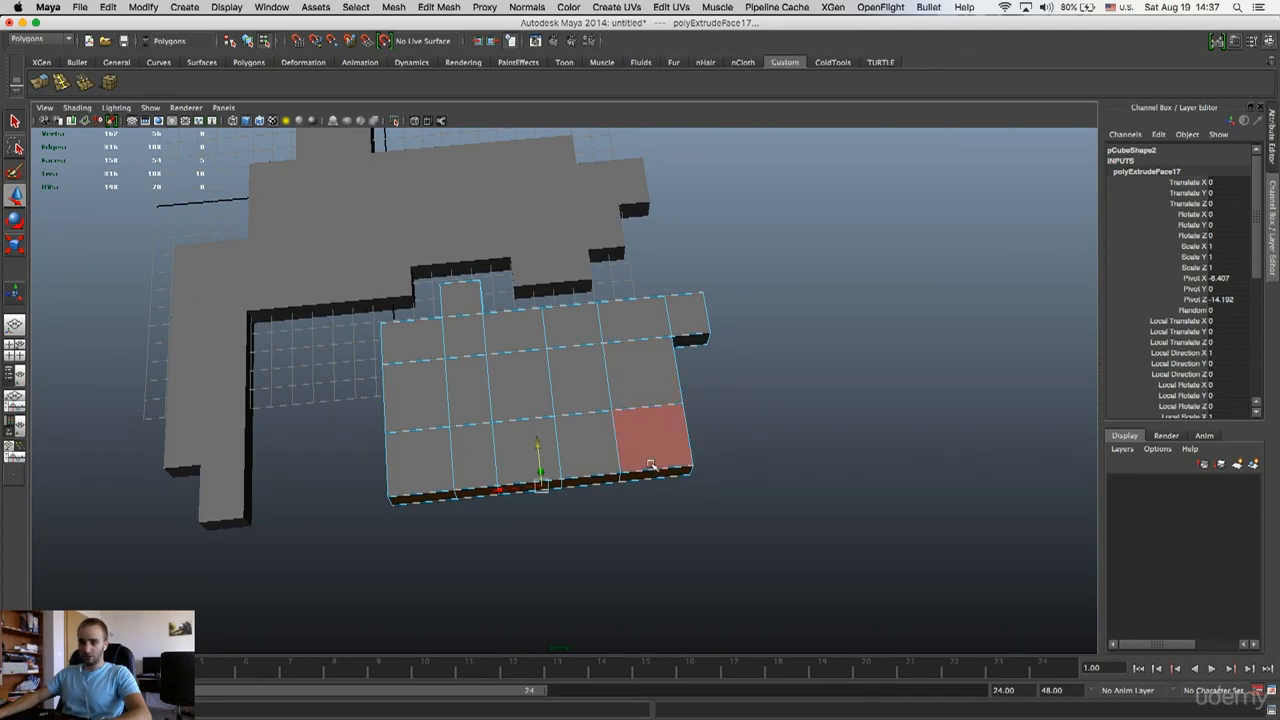
# - Delete the faces of the new row's corner segment at the second block's stepped end
pyautogui.keyDown('alt'); pyautogui.moveTo(594, 399); pyautogui.dragTo(566, 486); pyautogui.keyUp('alt')
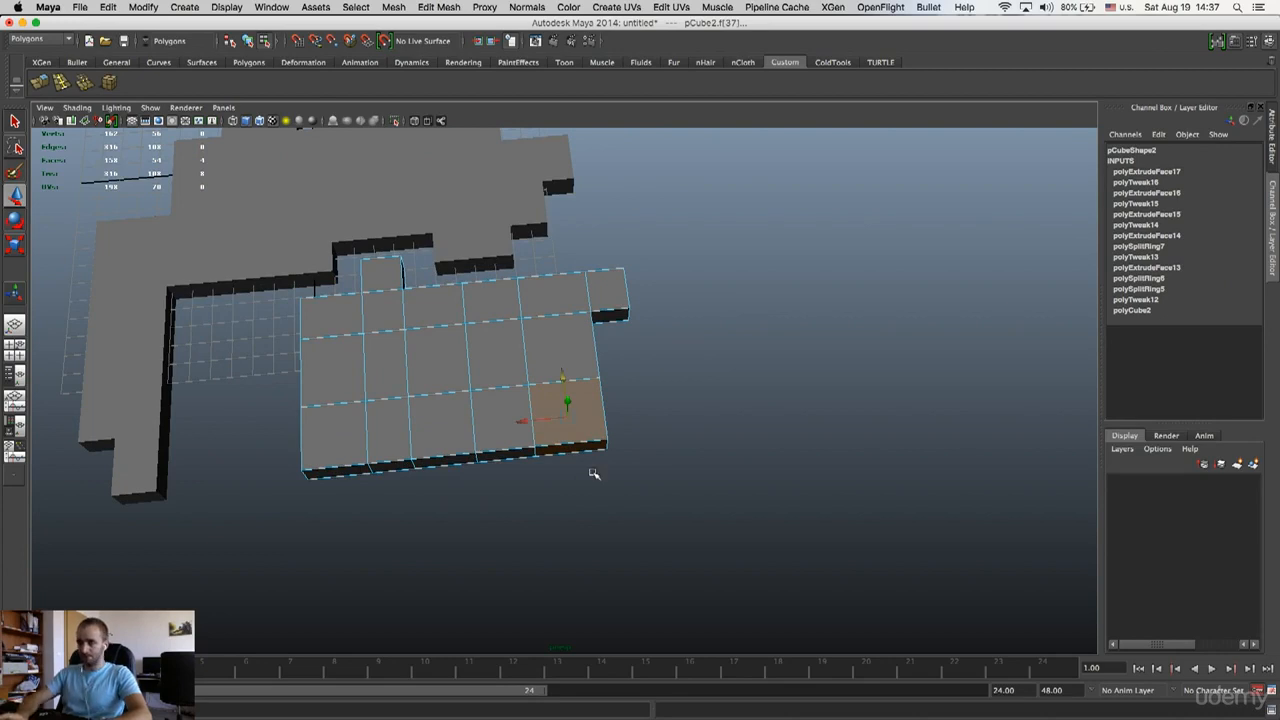
pyautogui.click(594, 474)
pyautogui.keyDown('alt'); pyautogui.moveTo(554, 463); pyautogui.dragTo(608, 345); pyautogui.keyUp('alt')
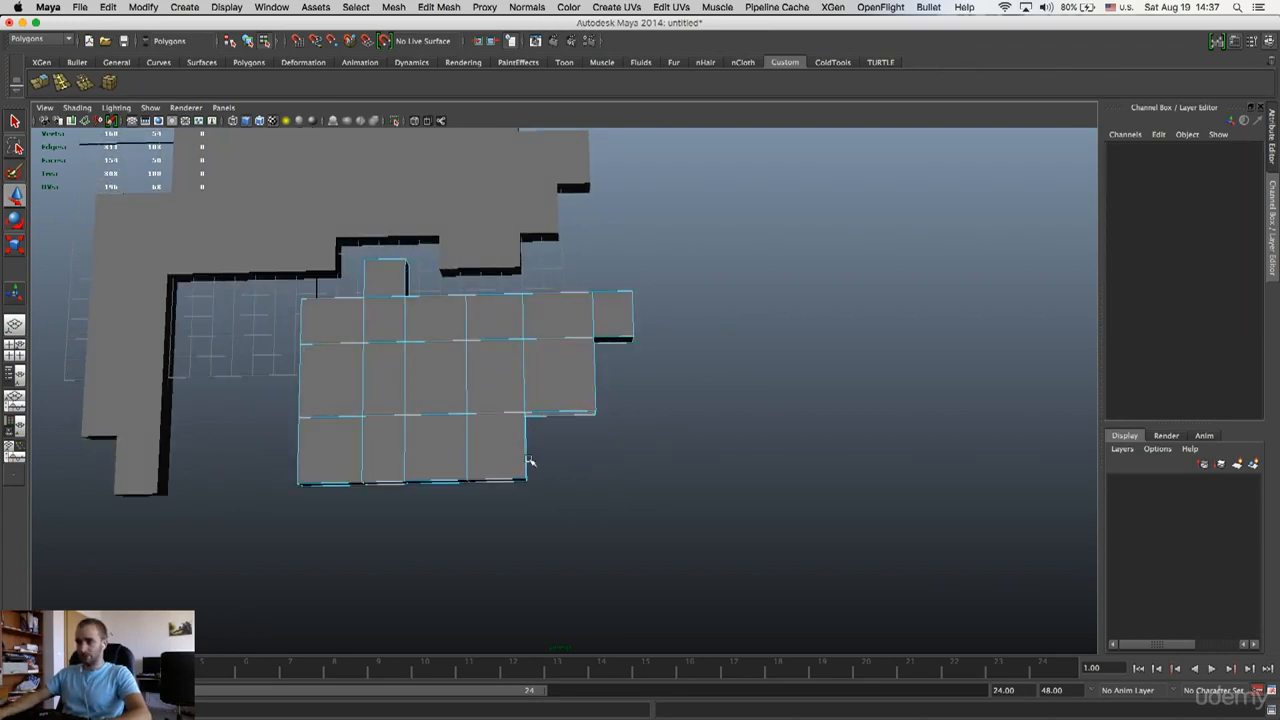
pyautogui.keyDown('alt'); pyautogui.moveTo(530, 461); pyautogui.dragTo(606, 389, button='middle'); pyautogui.keyUp('alt')
pyautogui.keyDown('alt'); pyautogui.moveTo(606, 389); pyautogui.dragTo(549, 334); pyautogui.keyUp('alt')
pyautogui.keyDown('alt'); pyautogui.moveTo(549, 334); pyautogui.dragTo(691, 334, button='right'); pyautogui.keyUp('alt')
pyautogui.keyDown('alt'); pyautogui.moveTo(691, 334); pyautogui.dragTo(668, 450, button='middle'); pyautogui.keyUp('alt')
pyautogui.keyDown('alt'); pyautogui.moveTo(668, 450); pyautogui.dragTo(732, 417, button='right'); pyautogui.keyUp('alt')
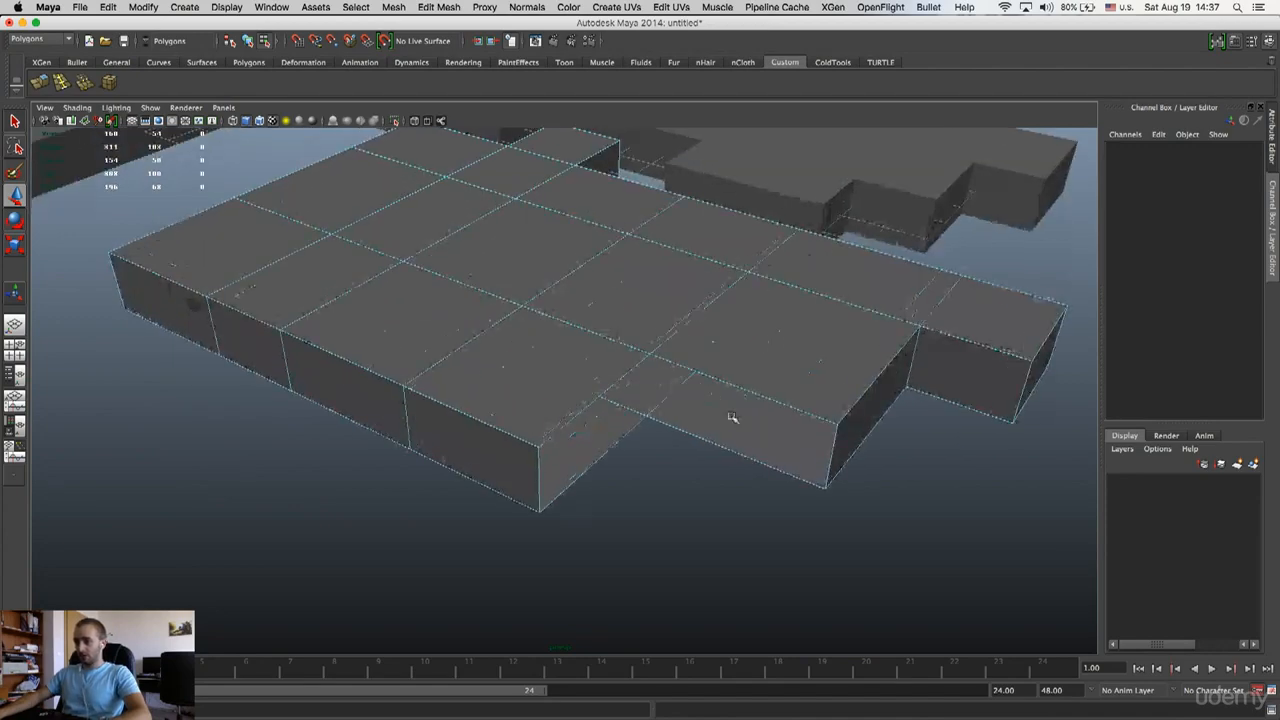
# - Extrude the two open top edges at the deleted corner down to the bottom edges to form side walls
pyautogui.keyDown('alt'); pyautogui.moveTo(732, 417); pyautogui.dragTo(673, 337); pyautogui.keyUp('alt')
pyautogui.moveTo(685, 333); pyautogui.dragTo(785, 314, button='right')
pyautogui.moveTo(780, 320)
pyautogui.keyDown('alt'); pyautogui.mouseDown()
pyautogui.moveTo(827, 291)
pyautogui.moveTo(686, 329)
pyautogui.moveTo(791, 328)
pyautogui.mouseUp(); pyautogui.keyUp('alt')
pyautogui.rightClick(791, 326)
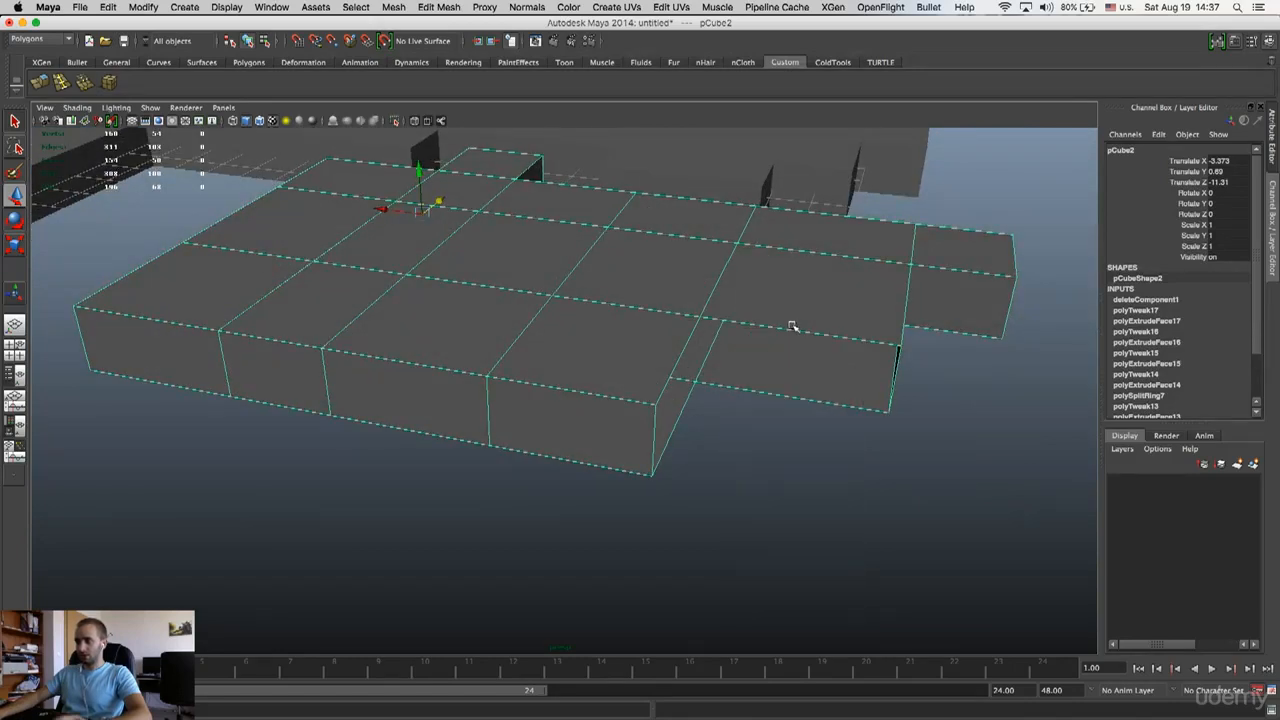
pyautogui.keyDown('alt'); pyautogui.moveTo(791, 326); pyautogui.dragTo(654, 374); pyautogui.keyUp('alt')
pyautogui.moveTo(651, 375); pyautogui.dragTo(651, 346, button='right')
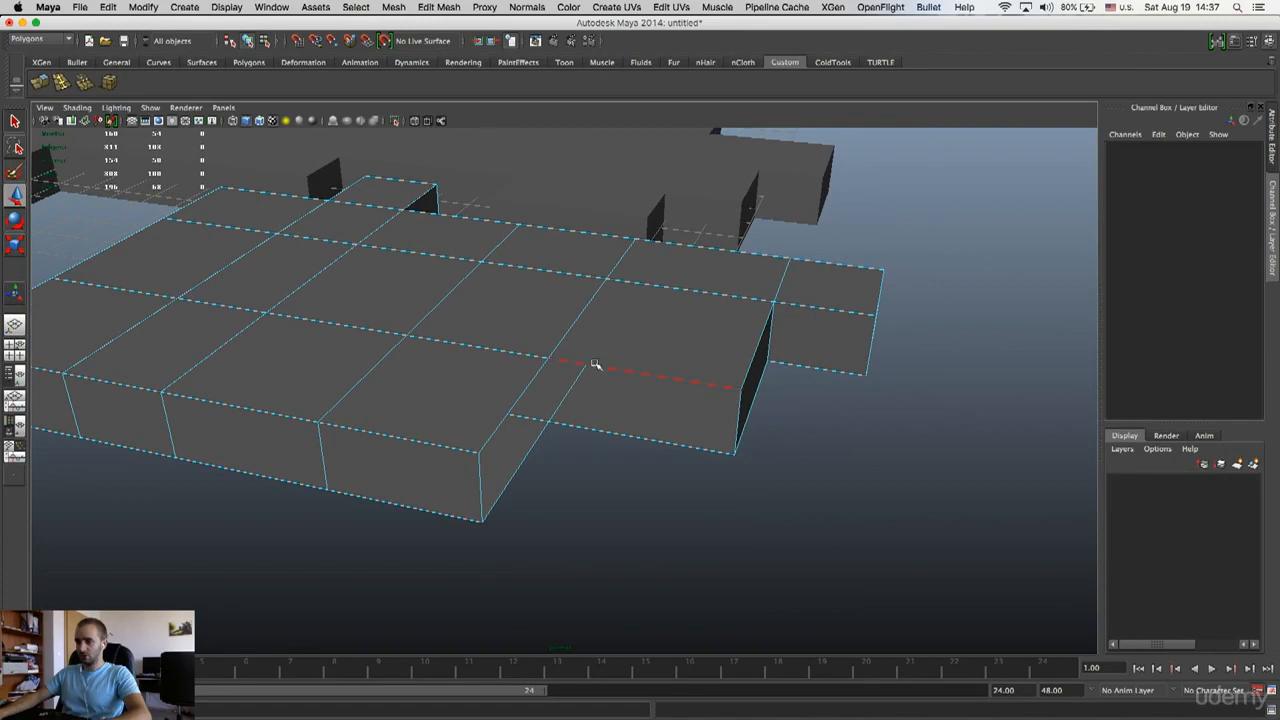
pyautogui.click(595, 364)
pyautogui.keyDown('alt'); pyautogui.moveTo(540, 366); pyautogui.dragTo(455, 310); pyautogui.keyUp('alt')
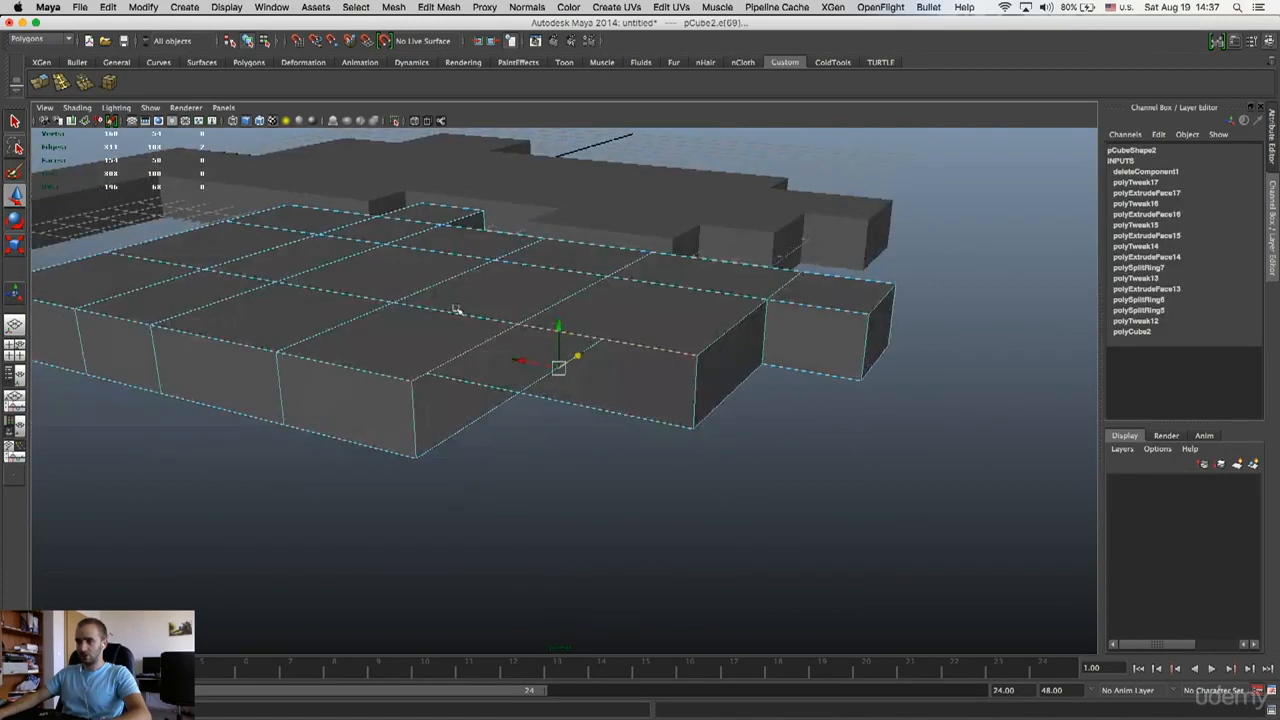
pyautogui.click(36, 85)
pyautogui.keyDown('alt'); pyautogui.moveTo(629, 340); pyautogui.dragTo(700, 377, button='right'); pyautogui.keyUp('alt')
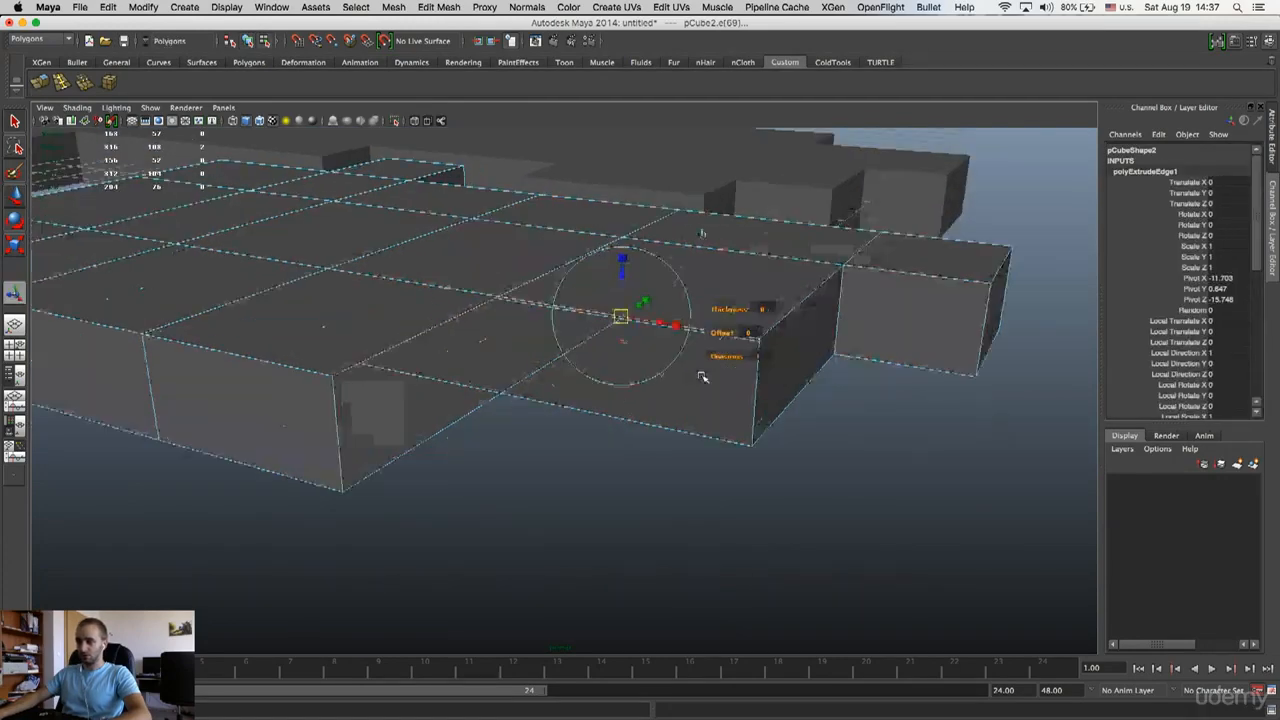
pyautogui.moveTo(621, 277); pyautogui.dragTo(634, 382)
# - Merge the overlapping vertices at the outer bottom corner of the middle step's new wall
pyautogui.moveTo(530, 317); pyautogui.dragTo(480, 313, button='right')
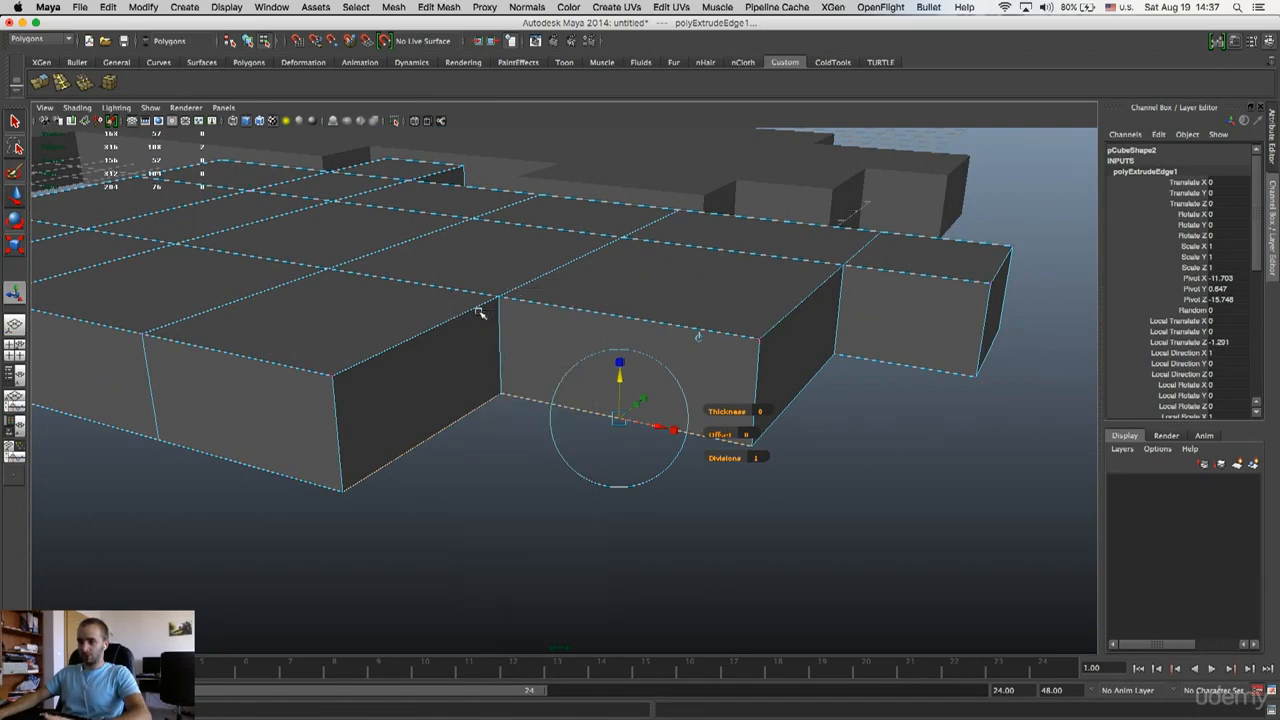
pyautogui.click(834, 456)
pyautogui.moveTo(738, 429); pyautogui.dragTo(786, 473)
pyautogui.press('f')
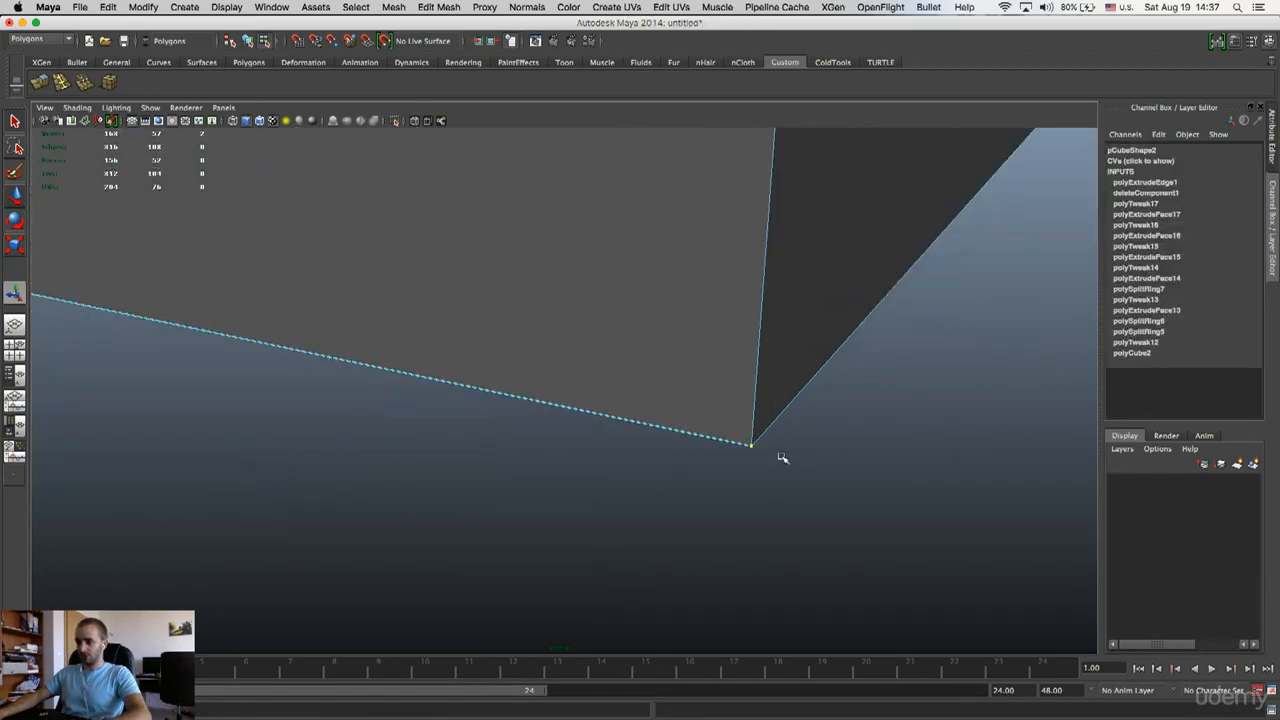
pyautogui.scroll(-3, 690, 408)
pyautogui.scroll(8, 690, 408)
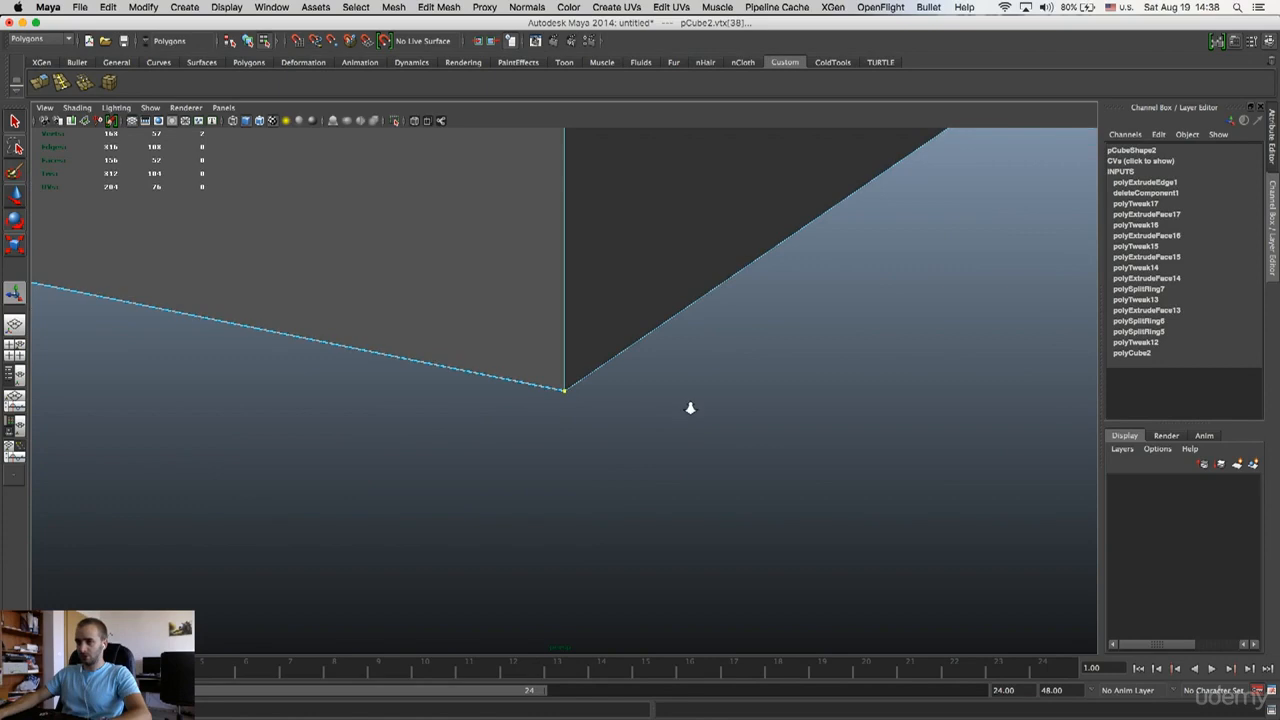
pyautogui.scroll(-2, 690, 408)
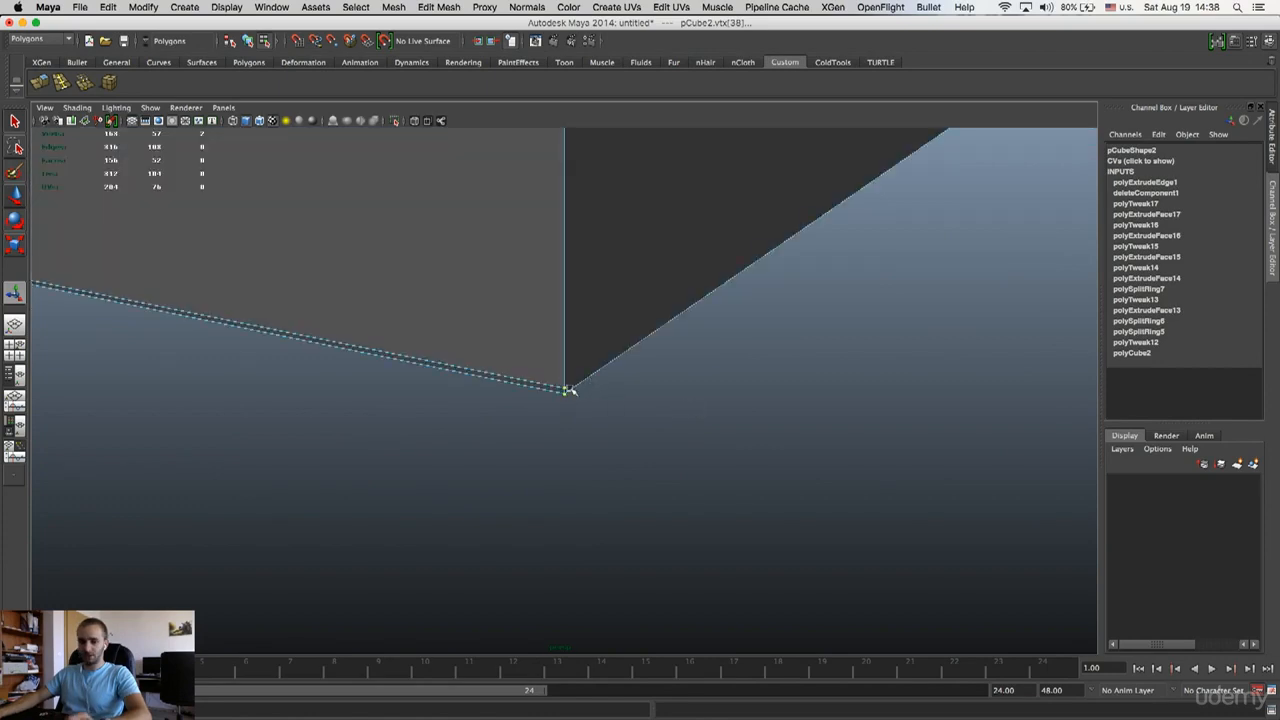
pyautogui.click(85, 82)
pyautogui.scroll(-1, 249, 300)
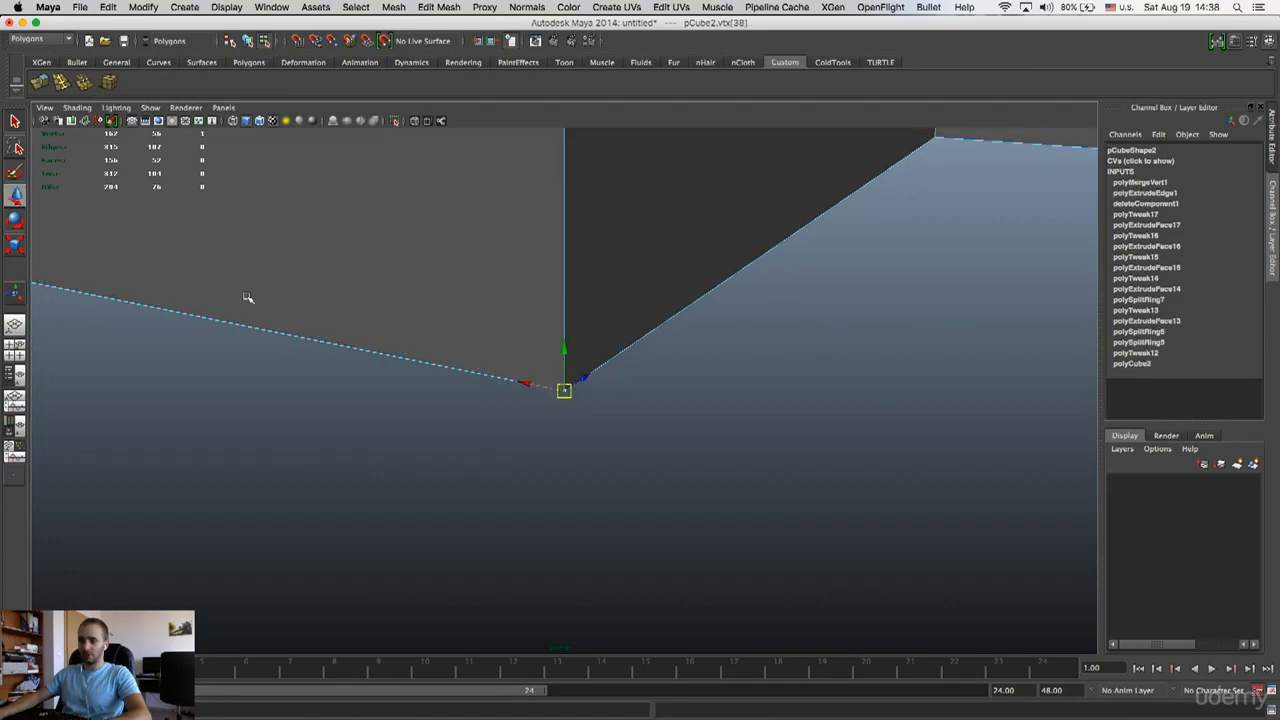
# - Merge the overlapping bottom vertices at the inner corner and at the outer row's corner of the new walls
pyautogui.keyDown('alt'); pyautogui.moveTo(249, 300); pyautogui.dragTo(395, 294, button='middle'); pyautogui.keyUp('alt')
pyautogui.scroll(-5, 440, 320)
pyautogui.keyDown('alt'); pyautogui.moveTo(486, 340); pyautogui.dragTo(586, 340, button='middle'); pyautogui.keyUp('alt')
pyautogui.moveTo(486, 326); pyautogui.dragTo(540, 365)
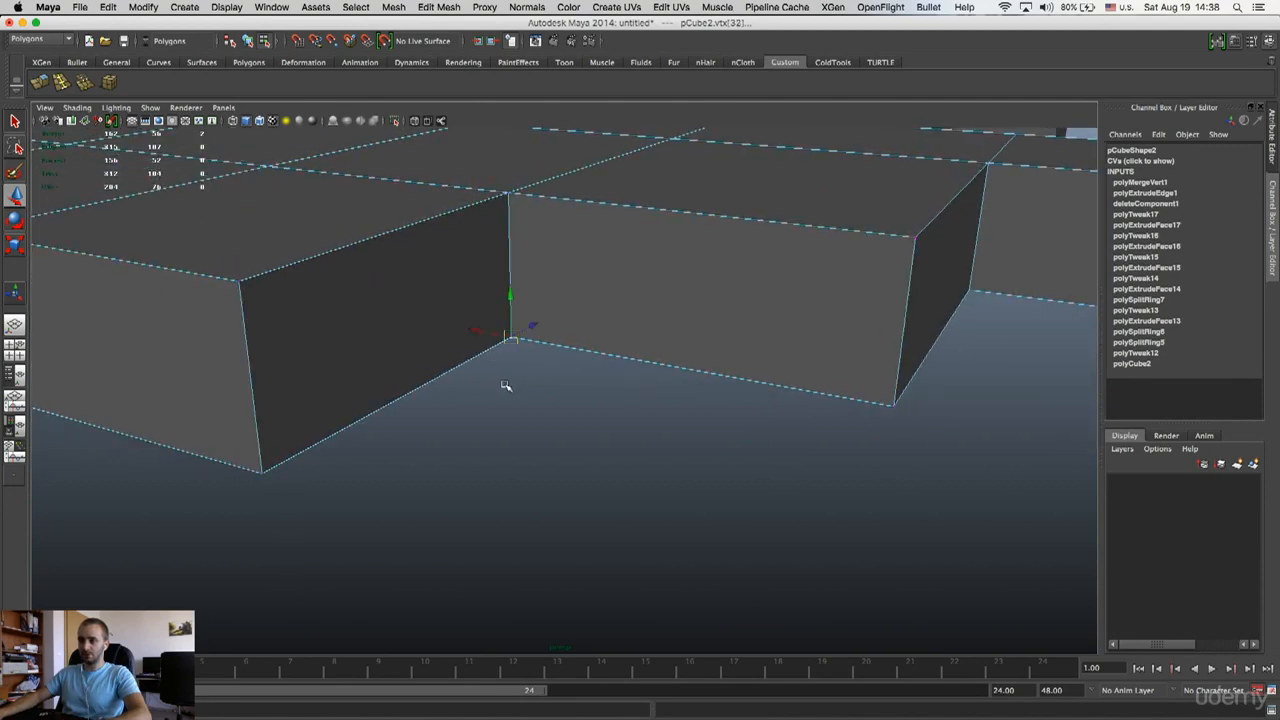
pyautogui.press('g')
pyautogui.moveTo(237, 443); pyautogui.dragTo(292, 492)
pyautogui.press('g')
# - Leave vertex editing and examine the closed stepped corner of the second block from several angles
pyautogui.moveTo(471, 329); pyautogui.dragTo(640, 217, button='right')
pyautogui.scroll(-2, 615, 293)
pyautogui.keyDown('alt'); pyautogui.moveTo(615, 293); pyautogui.dragTo(560, 305, button='right'); pyautogui.keyUp('alt')
pyautogui.keyDown('alt'); pyautogui.moveTo(560, 305); pyautogui.dragTo(494, 352); pyautogui.keyUp('alt')
pyautogui.click(705, 455)
pyautogui.keyDown('alt'); pyautogui.moveTo(628, 376); pyautogui.dragTo(660, 405); pyautogui.keyUp('alt')
pyautogui.keyDown('alt'); pyautogui.moveTo(660, 405); pyautogui.dragTo(532, 354, button='right'); pyautogui.keyUp('alt')
pyautogui.keyDown('alt'); pyautogui.moveTo(532, 354); pyautogui.dragTo(541, 326, button='middle'); pyautogui.keyUp('alt')
pyautogui.keyDown('alt'); pyautogui.moveTo(542, 326); pyautogui.dragTo(549, 338); pyautogui.keyUp('alt')
# - Move the second block's cross edge loop at the outer step outward, and pull the outer side's vertices inward to narrow the block
pyautogui.click(668, 303)
pyautogui.moveTo(712, 302); pyautogui.dragTo(652, 300, button='right')
pyautogui.keyDown('alt'); pyautogui.moveTo(661, 270); pyautogui.dragTo(659, 319, button='middle'); pyautogui.keyUp('alt')
pyautogui.click(697, 439)
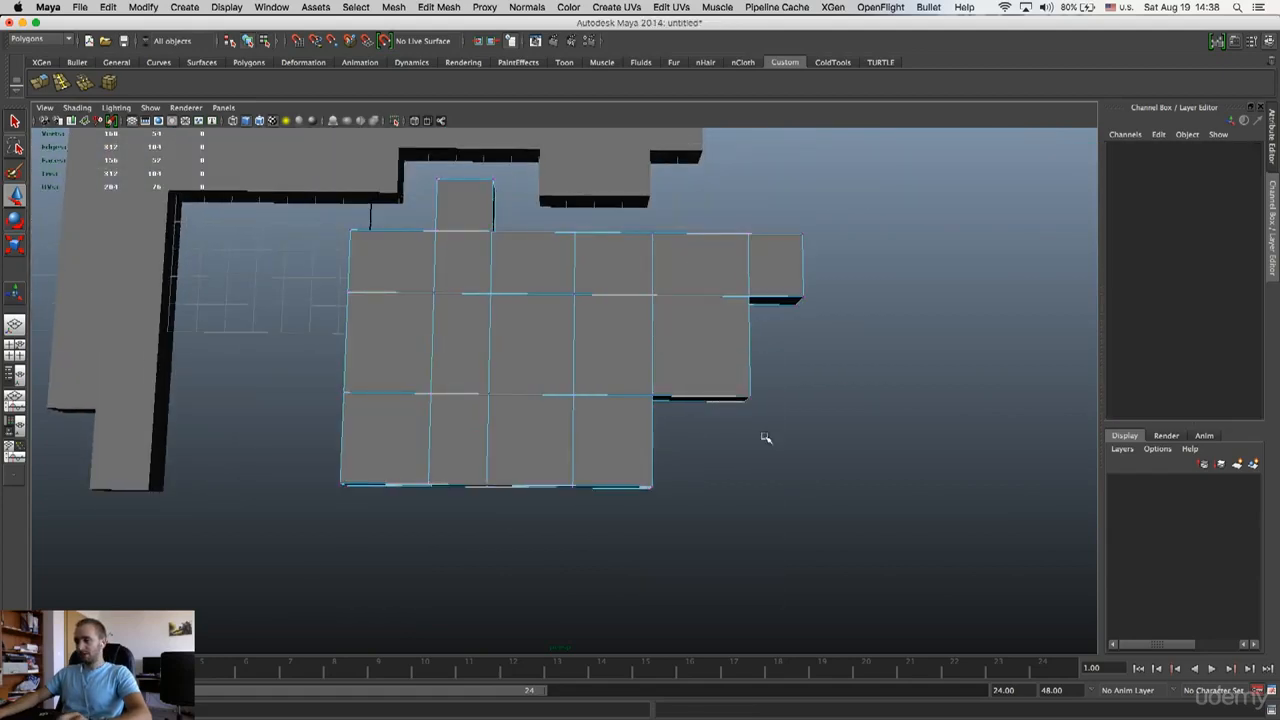
pyautogui.moveTo(667, 388); pyautogui.dragTo(688, 552)
pyautogui.moveTo(604, 366); pyautogui.dragTo(656, 361)
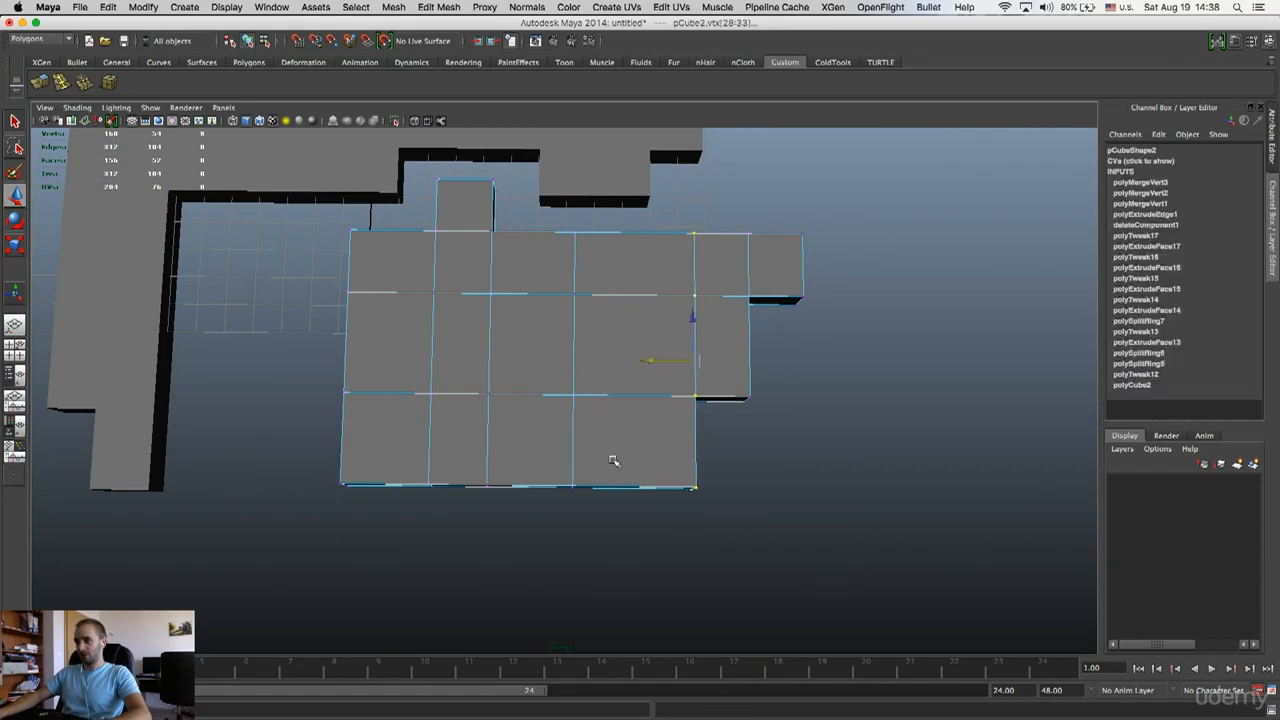
pyautogui.moveTo(520, 438); pyautogui.dragTo(544, 343)
pyautogui.hotkey('shift', '.')
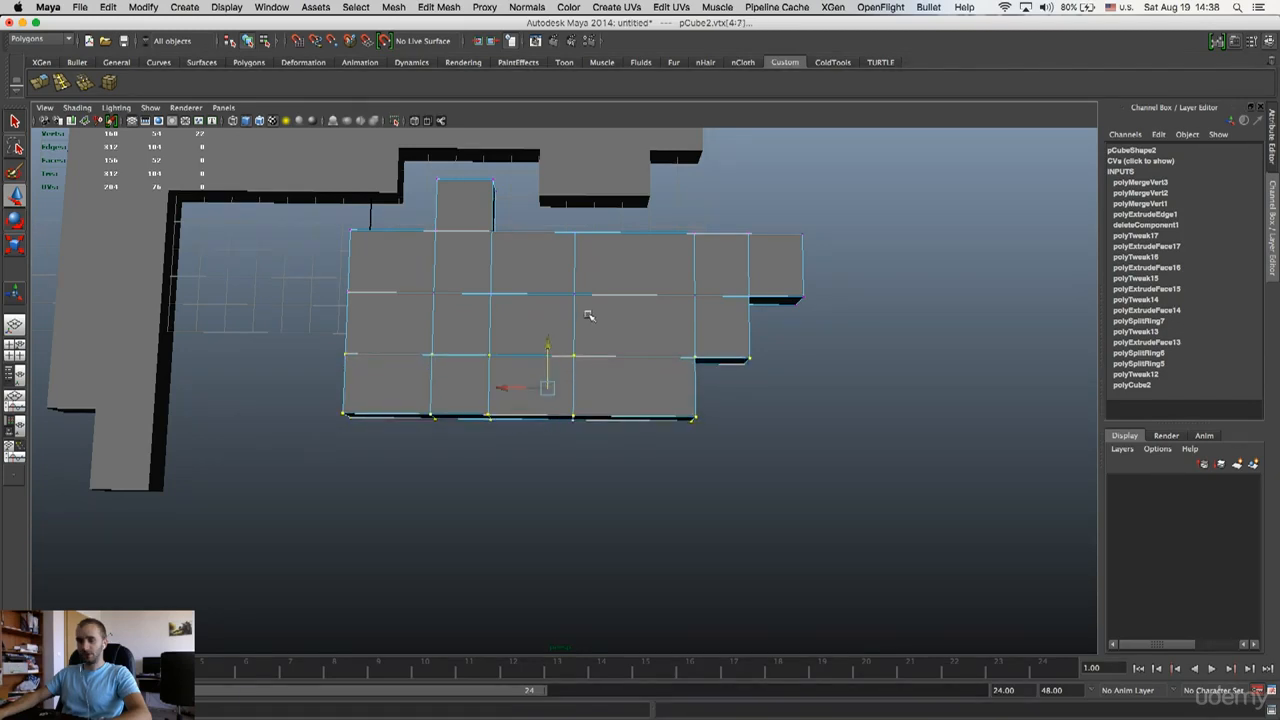
# - Insert a crosswise edge loop through the middle of the second block's segment at the unstepped end
pyautogui.keyDown('alt'); pyautogui.moveTo(583, 314); pyautogui.dragTo(629, 234, button='middle'); pyautogui.keyUp('alt')
pyautogui.moveTo(658, 292); pyautogui.dragTo(660, 325, button='right')
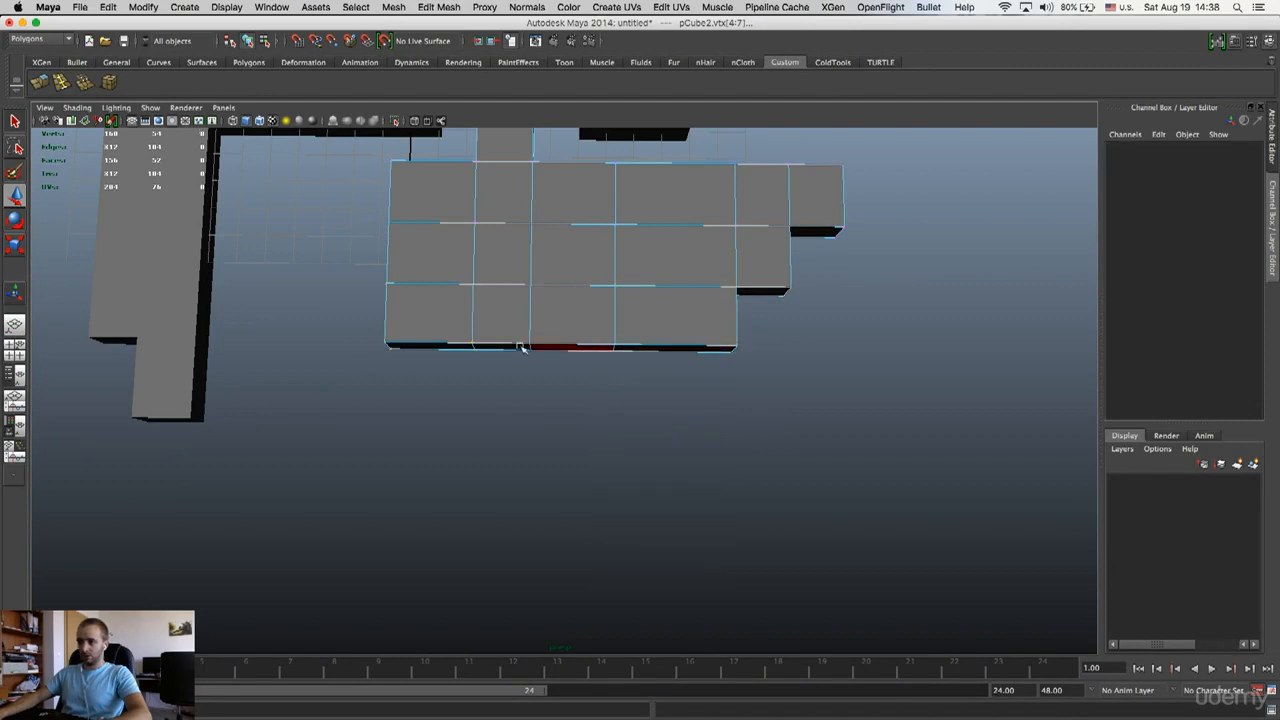
pyautogui.keyDown('alt'); pyautogui.moveTo(503, 345); pyautogui.dragTo(535, 317); pyautogui.keyUp('alt')
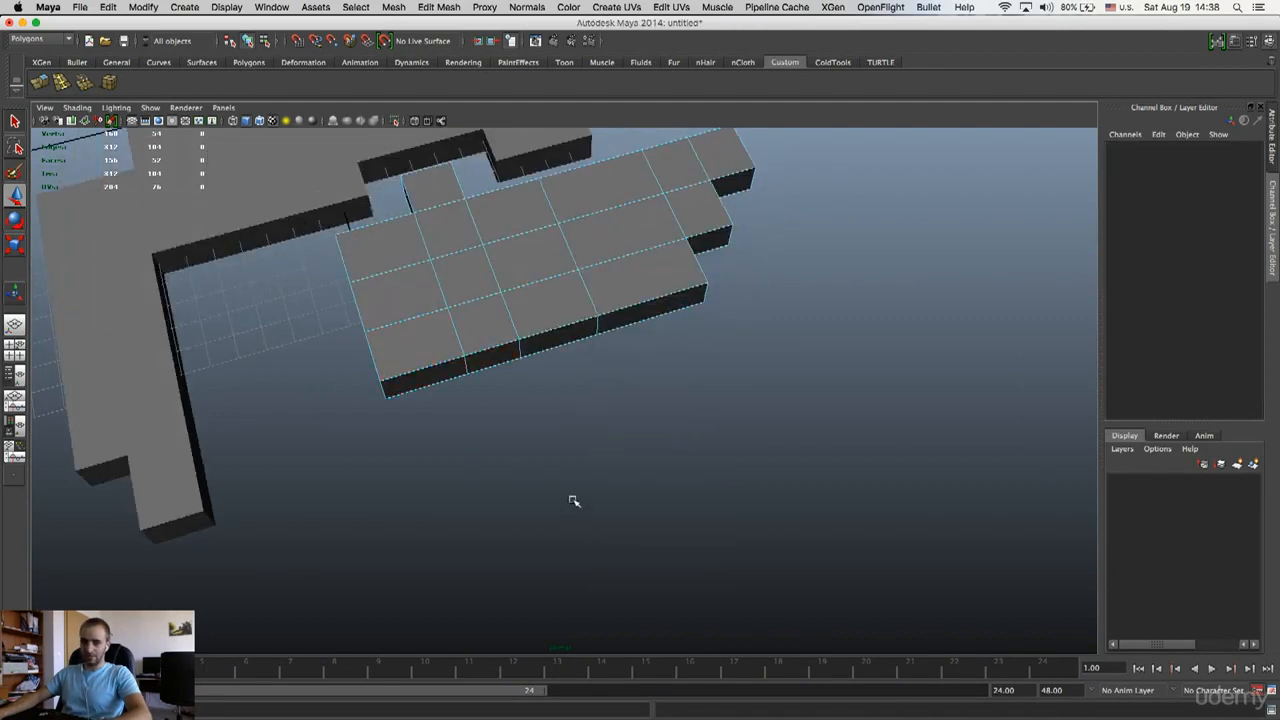
pyautogui.press('y')
pyautogui.moveTo(377, 226); pyautogui.dragTo(377, 228)
# - Extrude the outer long side's four faces, all but the one at the unstepped end, outward into another row
pyautogui.moveTo(525, 288); pyautogui.dragTo(522, 310, button='right')
pyautogui.moveTo(494, 365); pyautogui.dragTo(630, 321)
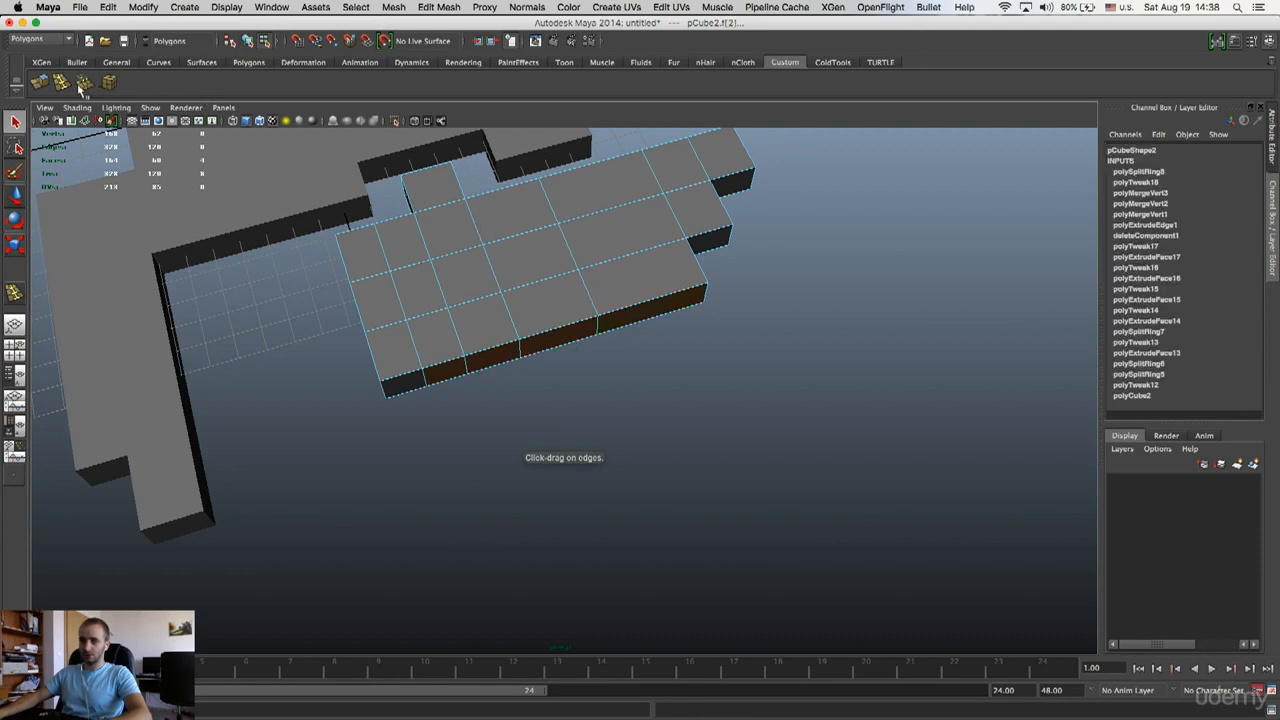
pyautogui.hotkey('ctrl', 'e')
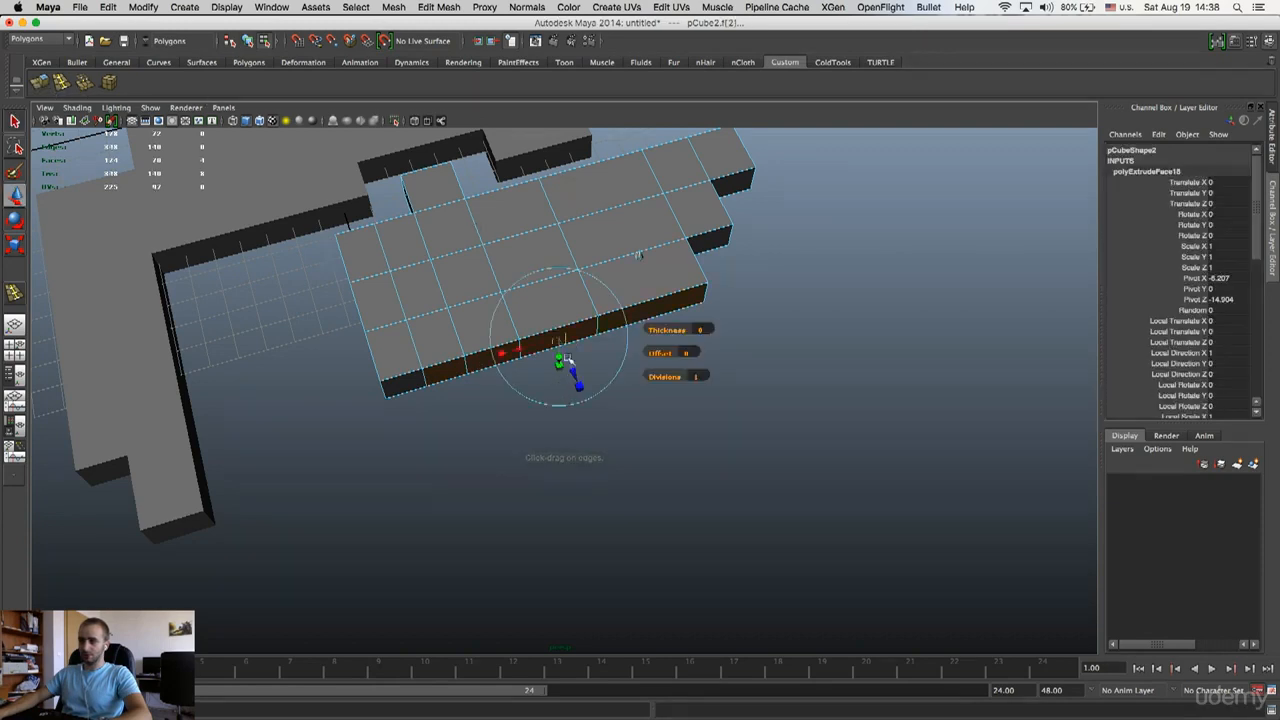
pyautogui.moveTo(557, 300); pyautogui.dragTo(575, 337)
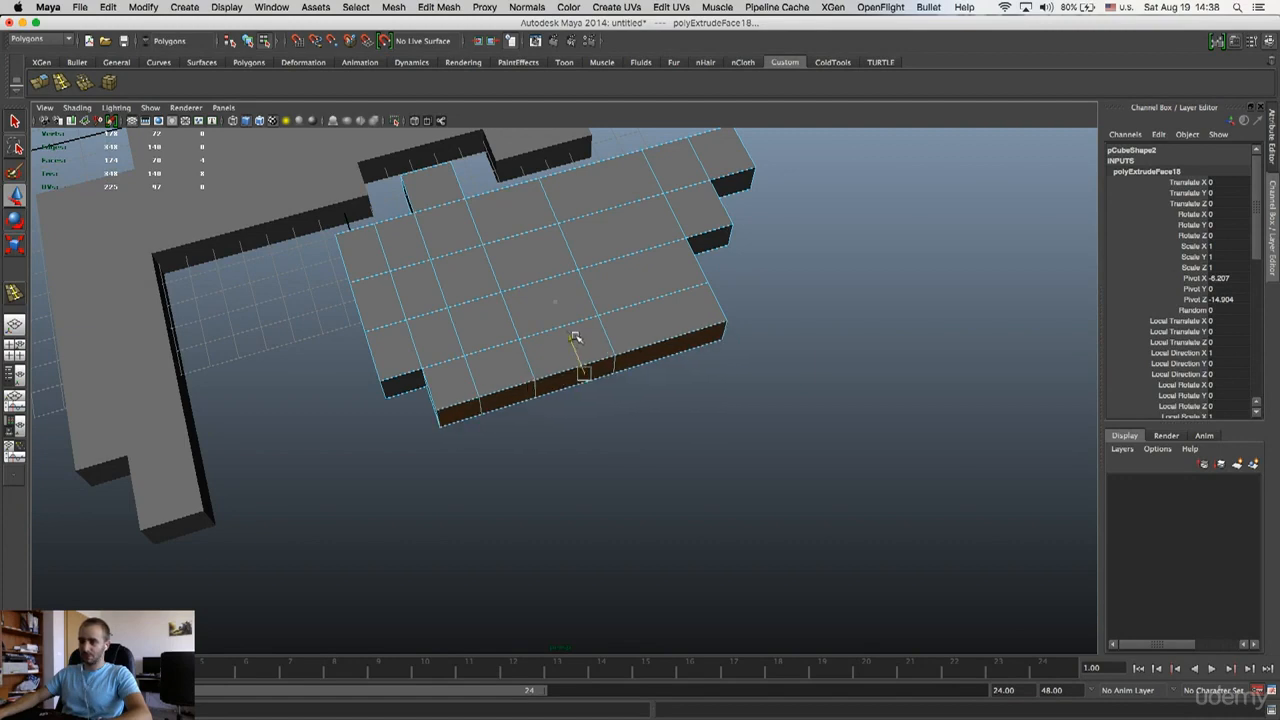
pyautogui.click(737, 423)
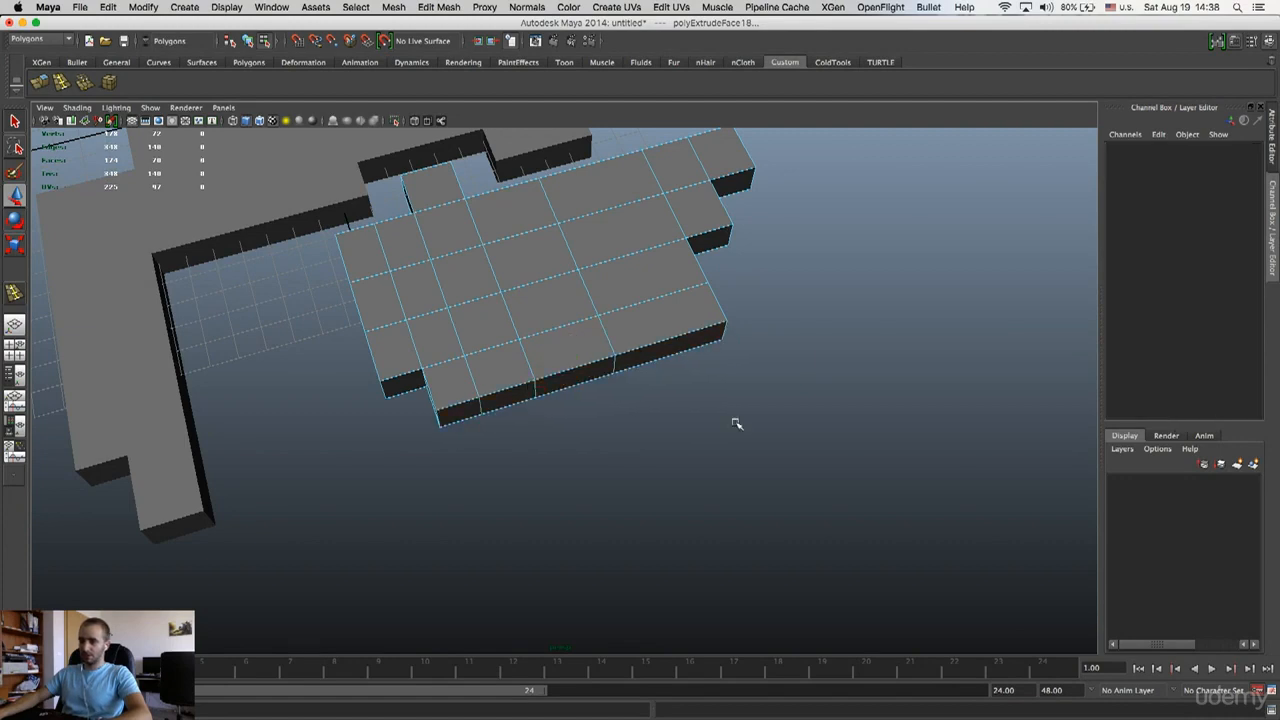
# - Extrude the third face from the unstepped end on the second block's outer long side outward into a tab
pyautogui.click(606, 373)
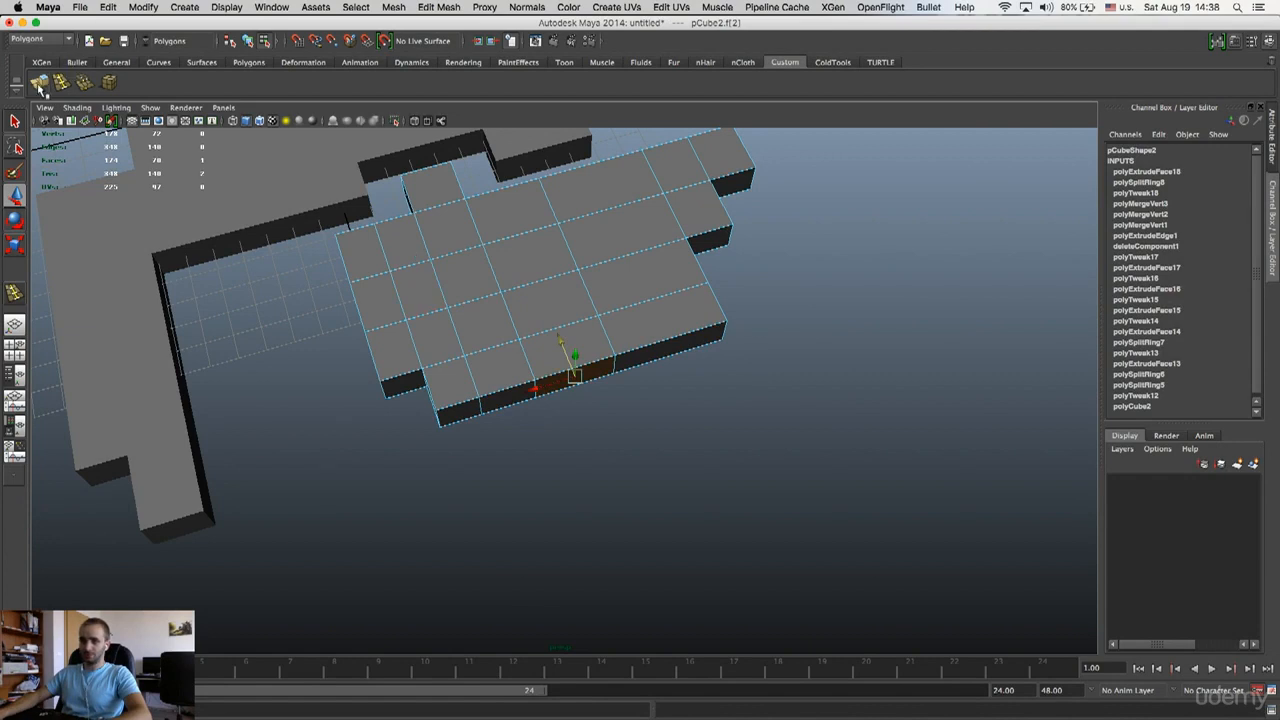
pyautogui.hotkey('ctrl', 'e')
pyautogui.moveTo(575, 358); pyautogui.dragTo(581, 381)
pyautogui.keyDown('alt'); pyautogui.moveTo(604, 291); pyautogui.dragTo(644, 285); pyautogui.keyUp('alt')
pyautogui.click(567, 272)
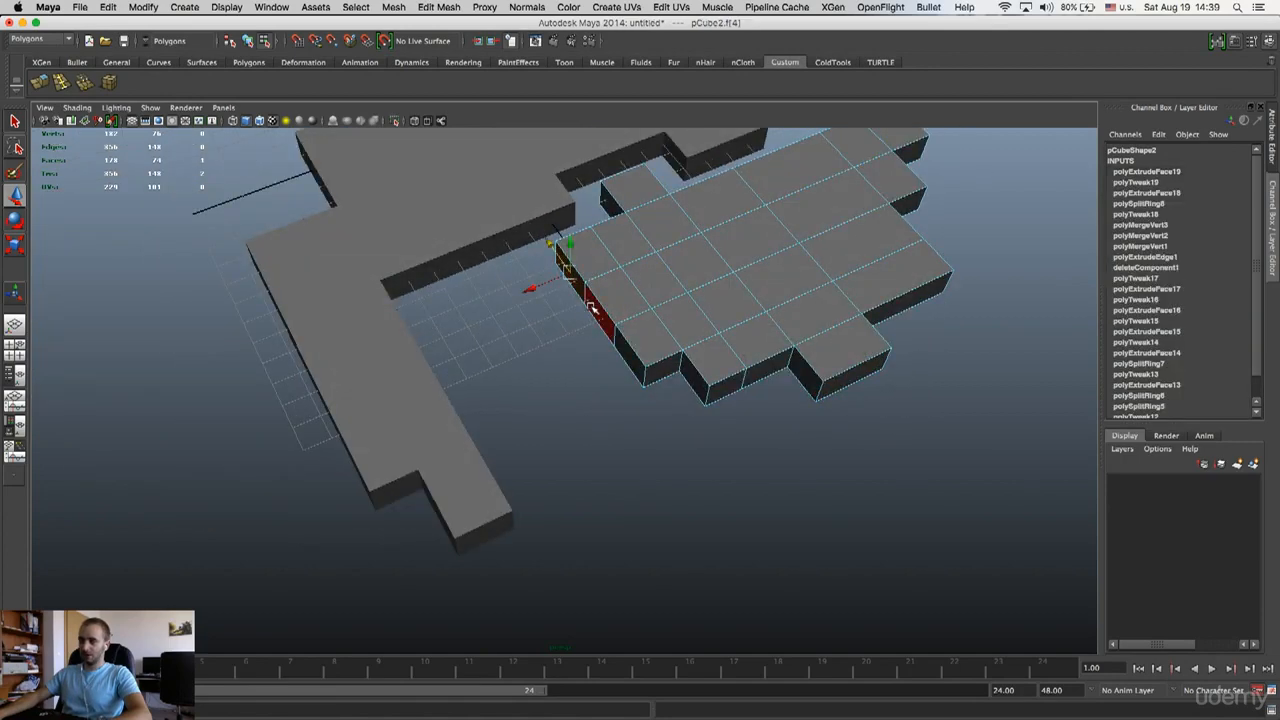
# - Move the second block's outer vertex rows slightly away from the first block to widen its second lengthwise row
pyautogui.keyDown('alt'); pyautogui.moveTo(603, 336); pyautogui.dragTo(866, 241); pyautogui.keyUp('alt')
pyautogui.press('F8')
pyautogui.keyDown('alt'); pyautogui.moveTo(867, 241); pyautogui.dragTo(604, 221, button='right'); pyautogui.keyUp('alt')
pyautogui.keyDown('alt'); pyautogui.moveTo(604, 221); pyautogui.dragTo(620, 275); pyautogui.keyUp('alt')
pyautogui.click(620, 278)
pyautogui.moveTo(650, 275); pyautogui.dragTo(606, 270, button='right')
pyautogui.keyDown('alt'); pyautogui.moveTo(606, 270); pyautogui.dragTo(561, 279); pyautogui.keyUp('alt')
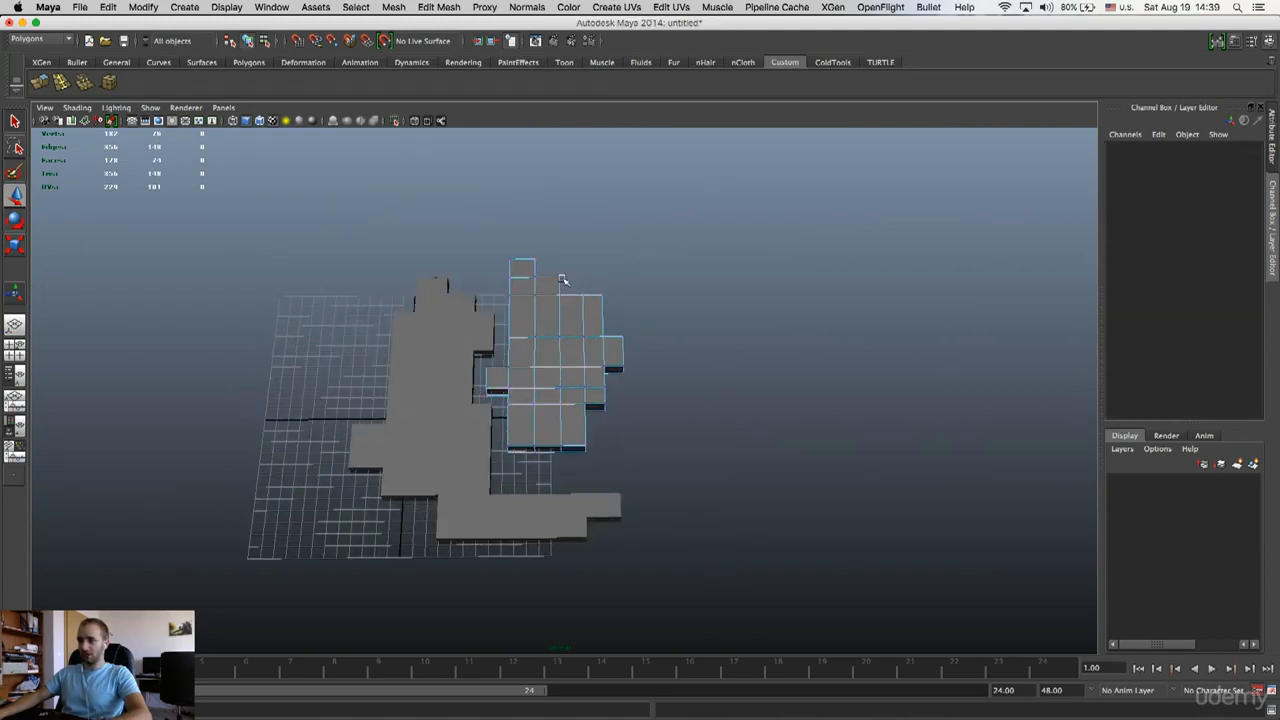
pyautogui.moveTo(597, 402); pyautogui.dragTo(643, 469)
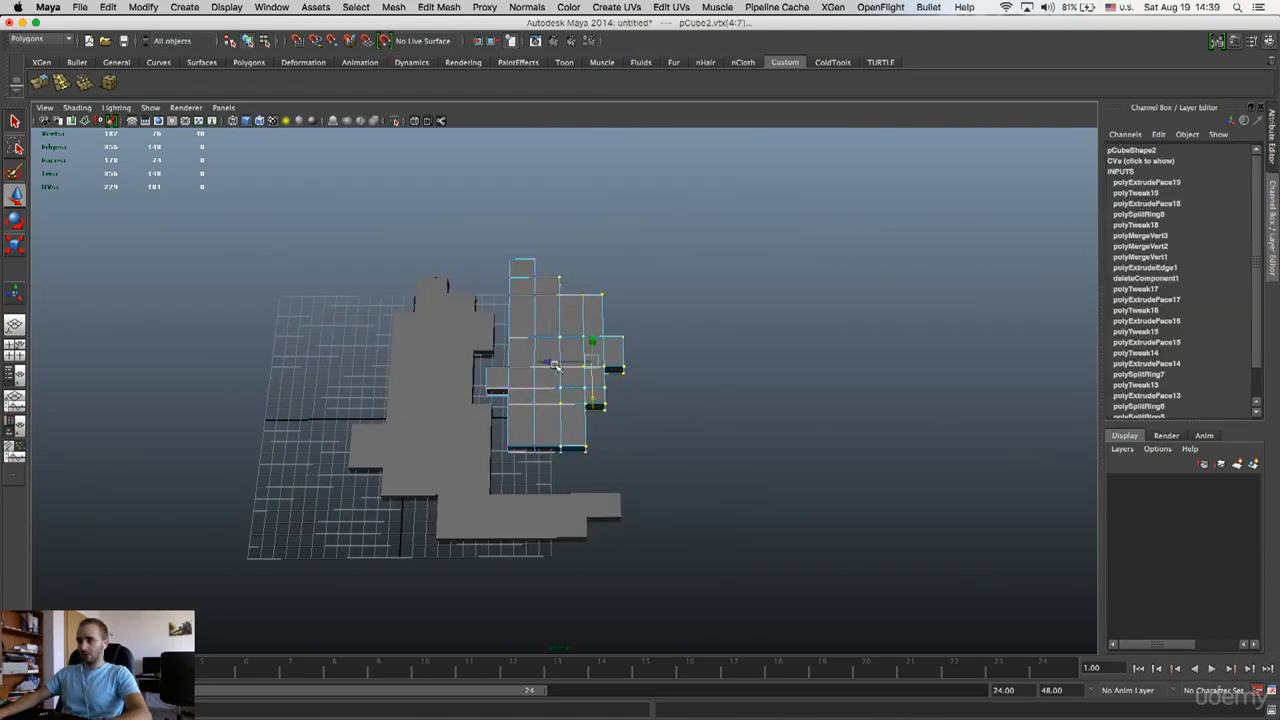
pyautogui.moveTo(552, 360); pyautogui.dragTo(559, 360)
# - Move the remaining outer vertex rows of the second block farther outward to widen its two outer lengthwise rows
pyautogui.press('q')
pyautogui.moveTo(582, 282); pyautogui.dragTo(684, 476)
pyautogui.press('w')
pyautogui.moveTo(566, 371); pyautogui.dragTo(580, 368)
pyautogui.press('q')
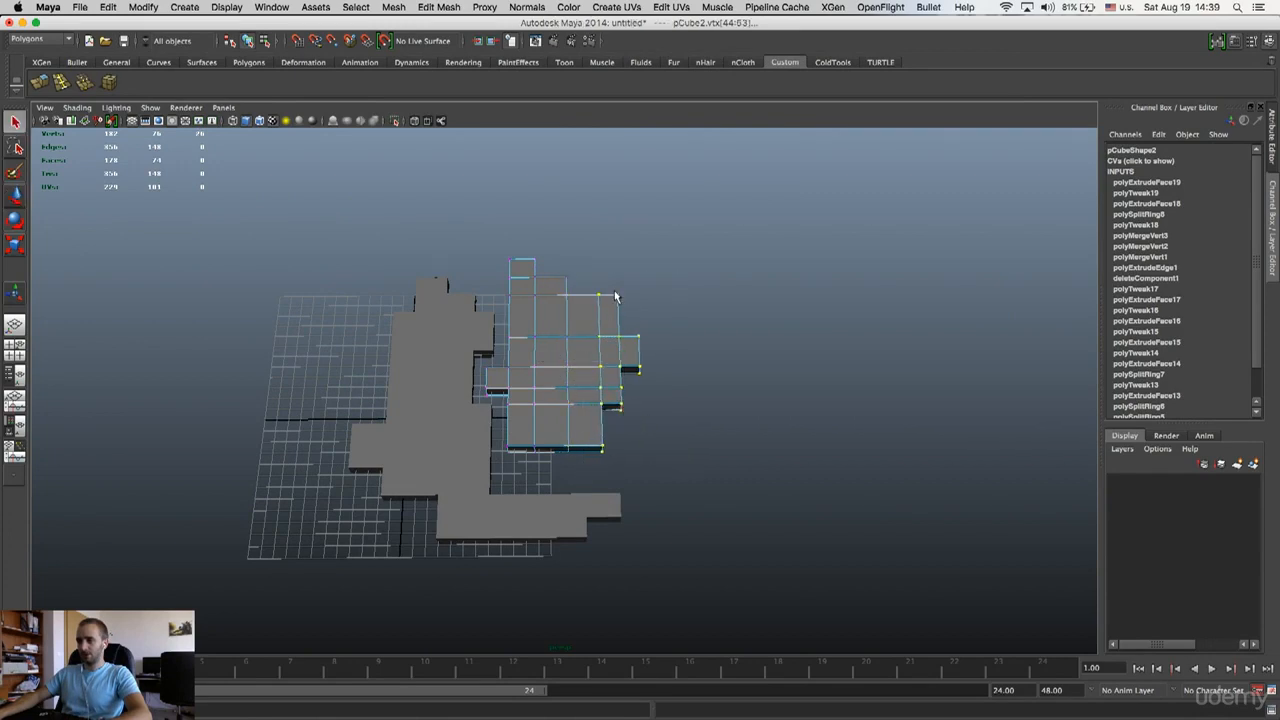
pyautogui.moveTo(662, 418); pyautogui.dragTo(656, 410)
pyautogui.press('w')
pyautogui.moveTo(585, 349); pyautogui.dragTo(595, 349)
# - Move all of the second block's vertices except the innermost row slightly away from the first block to widen its innermost row
pyautogui.press('q')
pyautogui.moveTo(520, 236); pyautogui.dragTo(680, 460)
pyautogui.press('w')
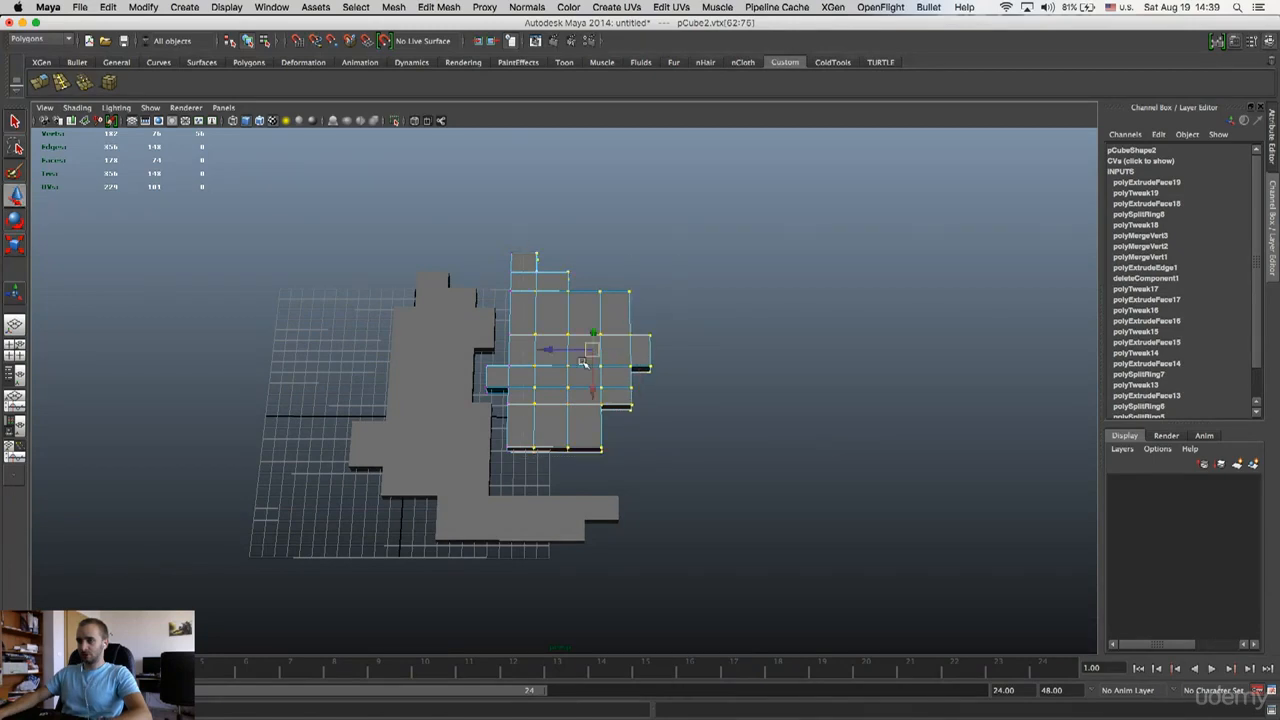
pyautogui.moveTo(548, 348); pyautogui.dragTo(560, 352)
pyautogui.press('q')
pyautogui.click(674, 308)
pyautogui.keyDown('alt'); pyautogui.moveTo(674, 308); pyautogui.dragTo(531, 294); pyautogui.keyUp('alt')
pyautogui.keyDown('alt'); pyautogui.moveTo(531, 294); pyautogui.dragTo(626, 329, button='middle'); pyautogui.keyUp('alt')
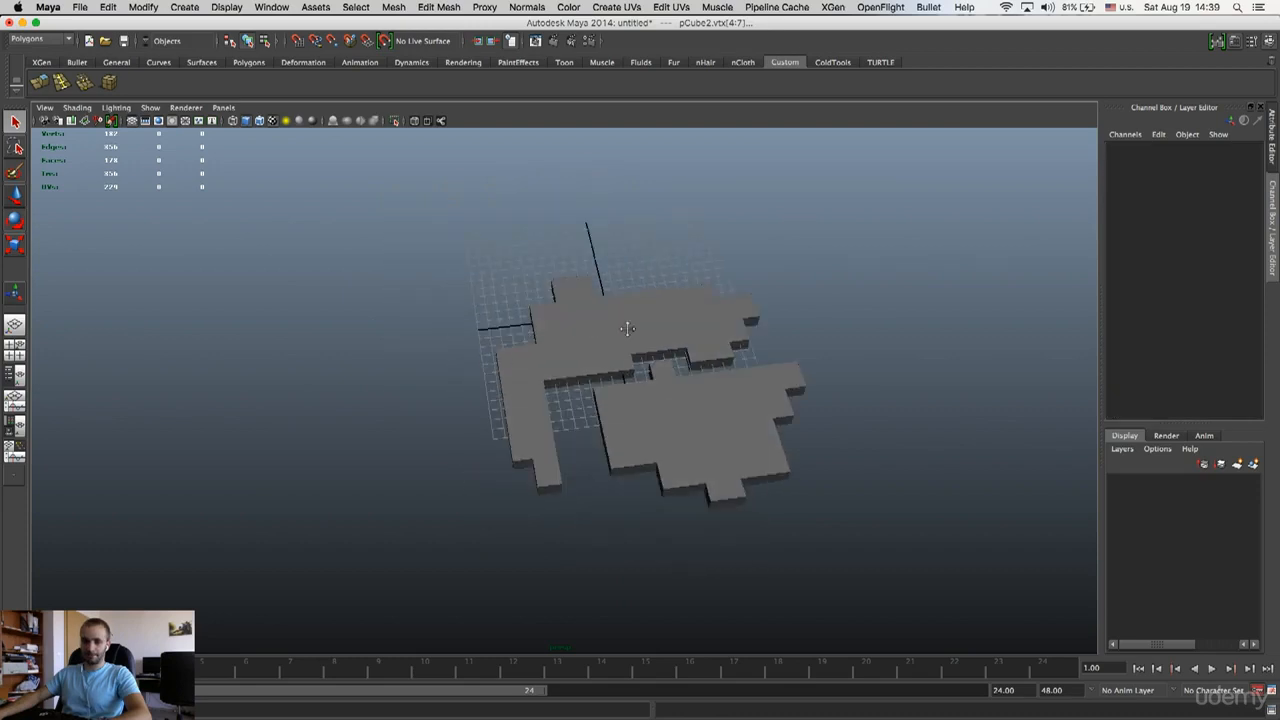
pyautogui.keyDown('alt'); pyautogui.moveTo(626, 329); pyautogui.dragTo(644, 364, button='right'); pyautogui.keyUp('alt')
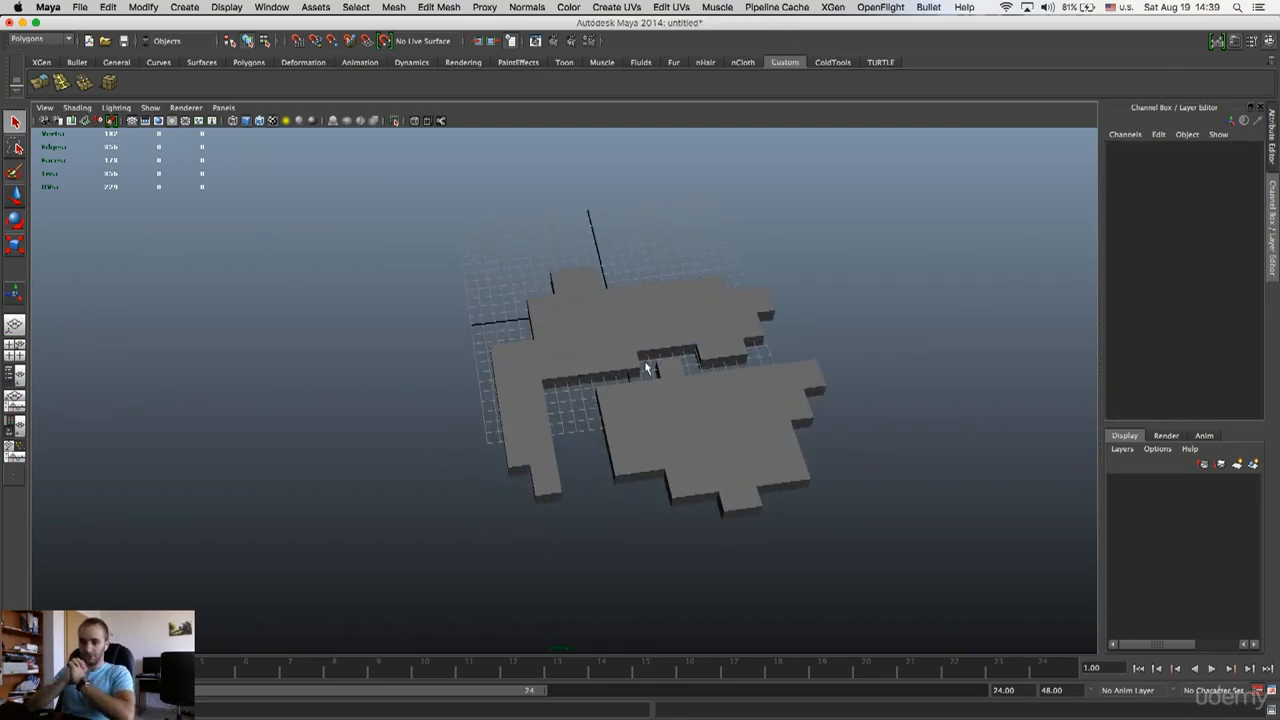
# - Create a polygon cube and move it into the gap between the first block's arm and the second block
pyautogui.keyDown('alt'); pyautogui.moveTo(645, 369); pyautogui.dragTo(625, 463); pyautogui.keyUp('alt')
pyautogui.keyDown('shift'); pyautogui.rightClick(625, 463); pyautogui.keyUp('shift')
pyautogui.click(109, 83)
pyautogui.keyDown('alt'); pyautogui.moveTo(484, 233); pyautogui.dragTo(643, 402); pyautogui.keyUp('alt')
pyautogui.press('f')
pyautogui.press('w')
pyautogui.click(700, 357)
pyautogui.press('super+z')
pyautogui.moveTo(689, 350)
pyautogui.mouseDown()
pyautogui.moveTo(687, 372)
pyautogui.moveTo(688, 359)
pyautogui.mouseUp()
pyautogui.keyDown('alt'); pyautogui.moveTo(780, 455); pyautogui.dragTo(431, 406, button='right'); pyautogui.keyUp('alt')
pyautogui.keyDown('alt'); pyautogui.moveTo(431, 406); pyautogui.dragTo(664, 352); pyautogui.keyUp('alt')
pyautogui.moveTo(651, 403); pyautogui.dragTo(562, 440)
# - Widen the small cube in the gap slightly and shift it to Translate X 5.011, Z -14.357
pyautogui.press('r')
pyautogui.moveTo(625, 356); pyautogui.dragTo(589, 321)
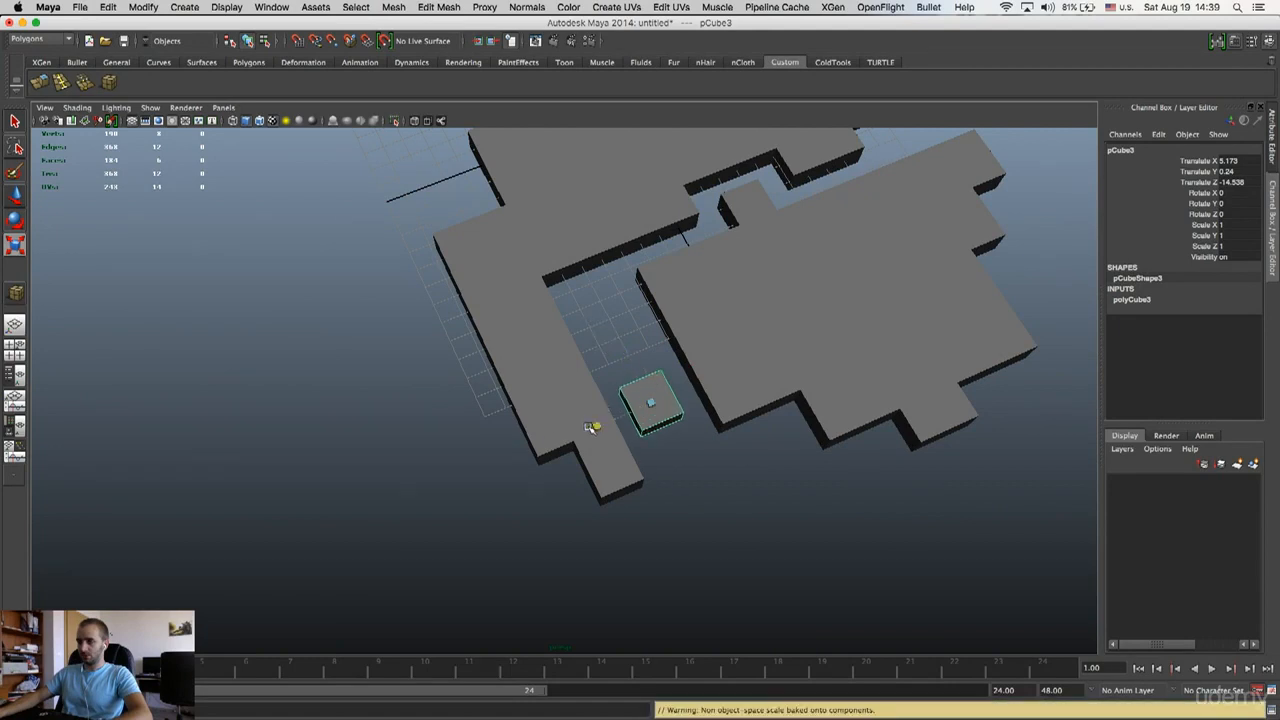
pyautogui.press('w')
pyautogui.moveTo(630, 367); pyautogui.dragTo(629, 365)
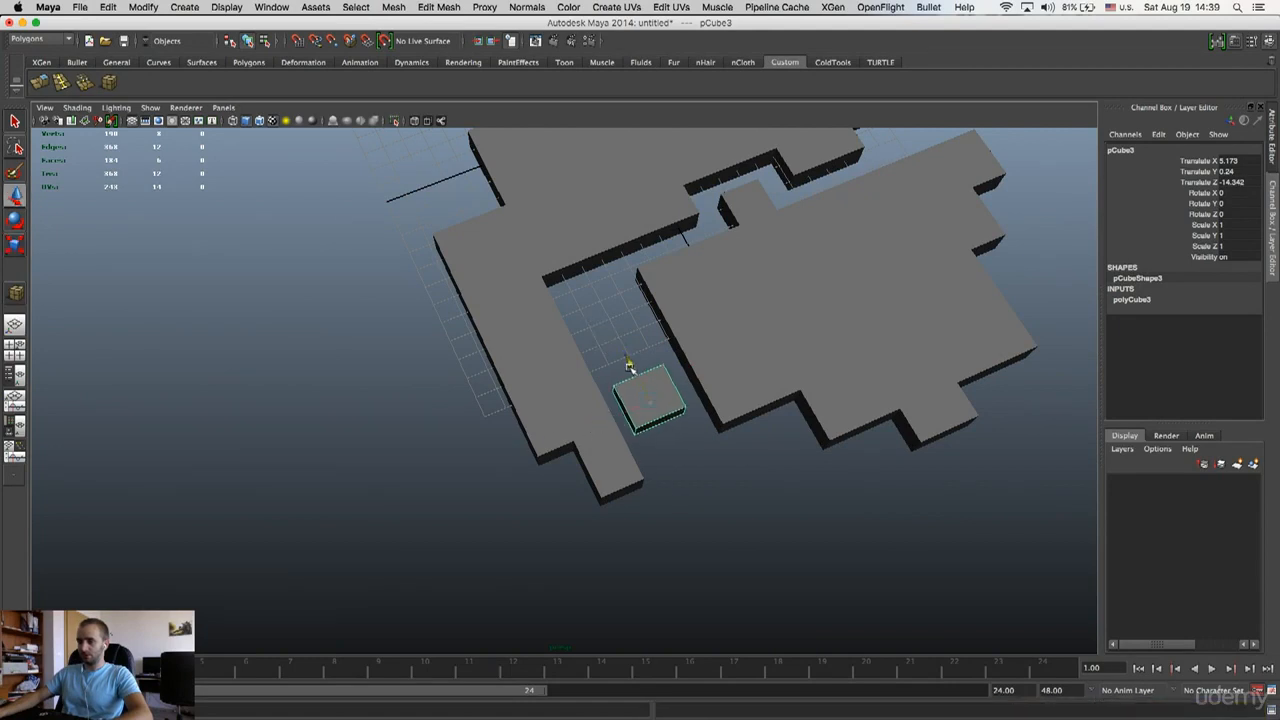
pyautogui.moveTo(611, 422); pyautogui.dragTo(618, 416)
# - Duplicate the small cube, place the copy outside the first block's unstepped end, and enlarge it horizontally
pyautogui.keyDown('alt'); pyautogui.moveTo(738, 399); pyautogui.dragTo(572, 335, button='right'); pyautogui.keyUp('alt')
pyautogui.keyDown('alt'); pyautogui.moveTo(572, 335); pyautogui.dragTo(623, 378, button='middle'); pyautogui.keyUp('alt')
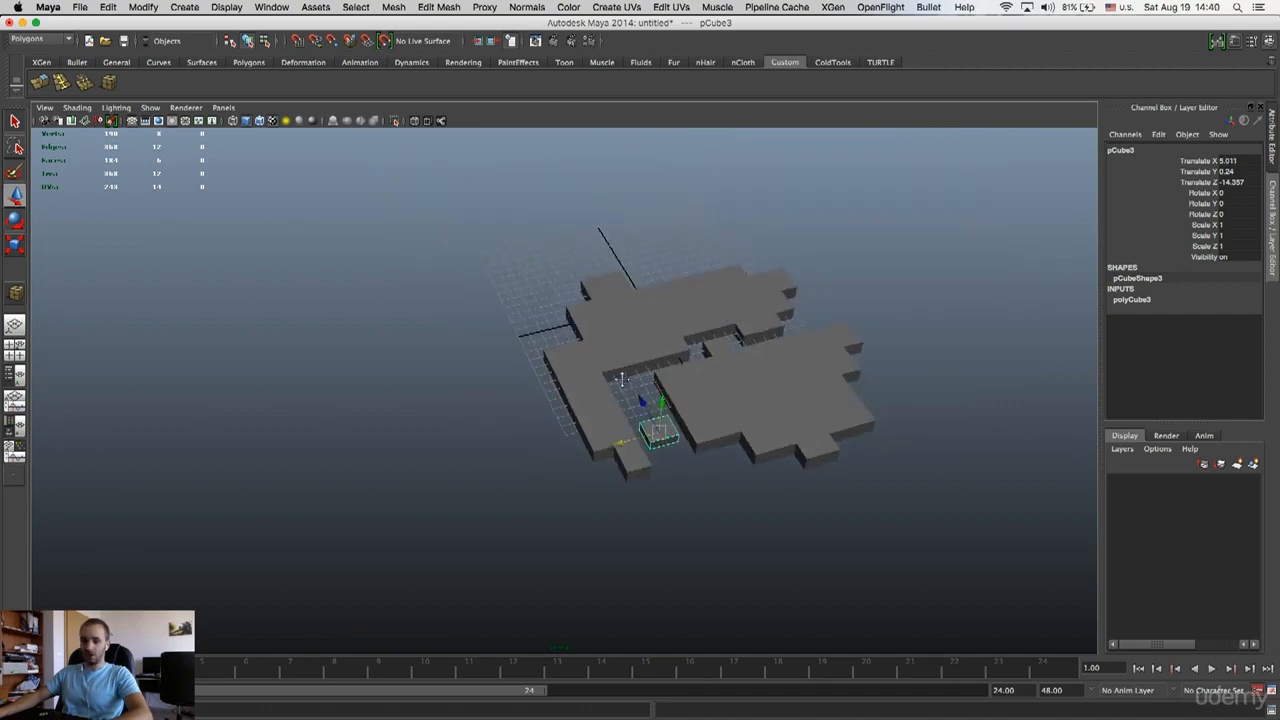
pyautogui.keyDown('alt'); pyautogui.moveTo(623, 378); pyautogui.dragTo(455, 269); pyautogui.keyUp('alt')
pyautogui.press('super+d')
pyautogui.press('r')
pyautogui.moveTo(440, 349); pyautogui.dragTo(427, 355)
pyautogui.moveTo(466, 281); pyautogui.dragTo(470, 285)
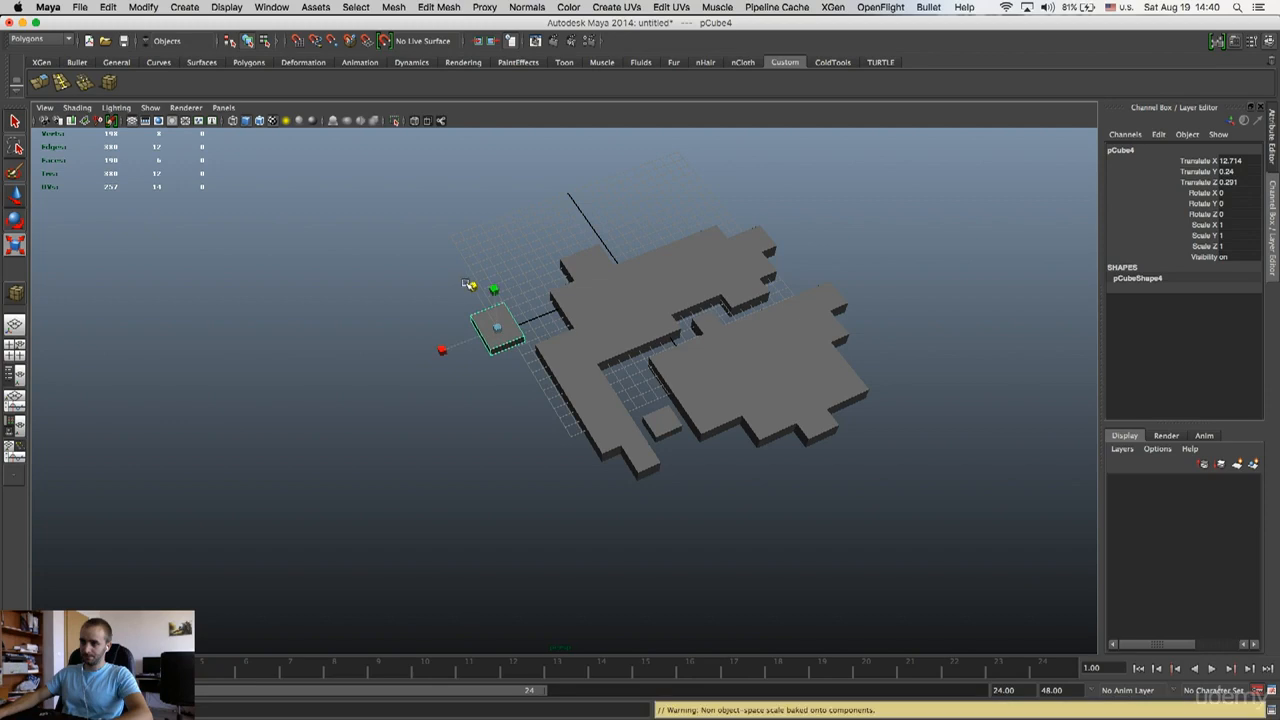
pyautogui.moveTo(441, 349); pyautogui.dragTo(440, 345)
pyautogui.press('w')
pyautogui.moveTo(476, 298); pyautogui.dragTo(590, 392)
# - Place another duplicate beyond the arm's tip at uniform scale 0.735, and scale the cube by the first block's unstepped end to 0.655
pyautogui.hotkey('ctrl', 'd')
pyautogui.moveTo(306, 283); pyautogui.dragTo(504, 413)
pyautogui.moveTo(513, 474)
pyautogui.mouseDown()
pyautogui.moveTo(530, 456)
pyautogui.moveTo(516, 468)
pyautogui.mouseUp()
pyautogui.press('r')
pyautogui.moveTo(553, 428); pyautogui.dragTo(452, 366)
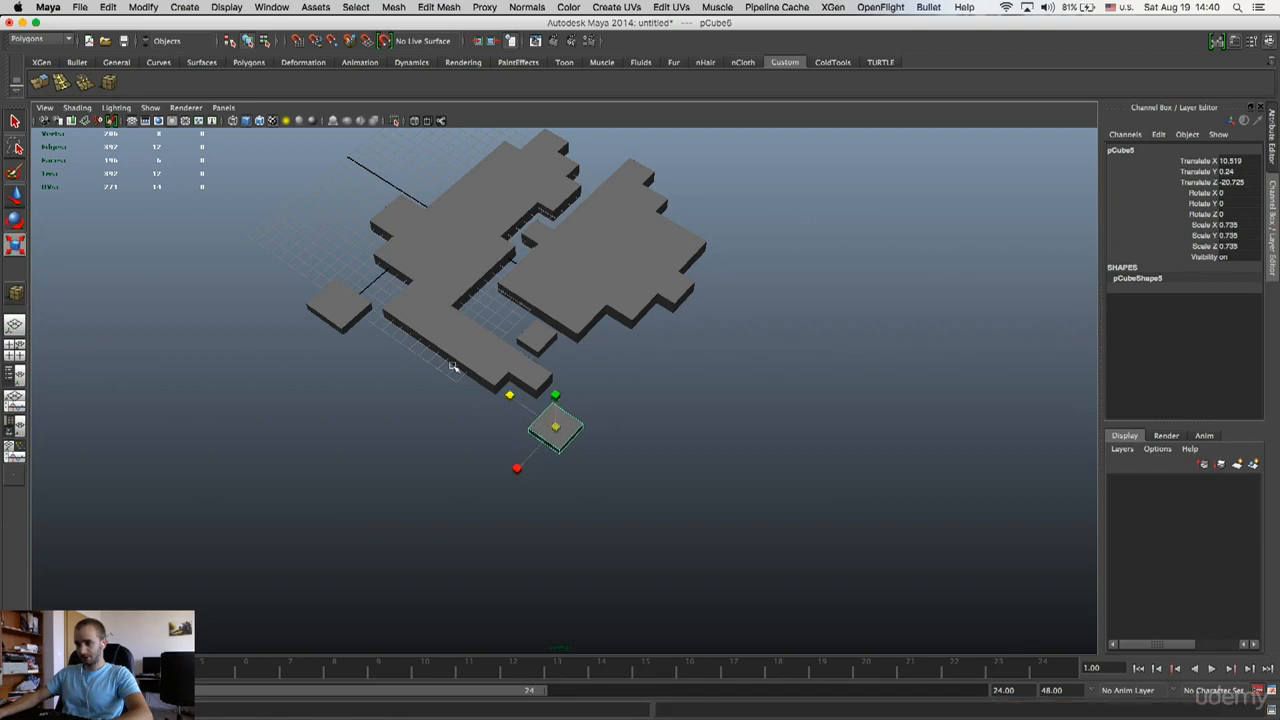
pyautogui.click(321, 298)
pyautogui.moveTo(339, 304); pyautogui.dragTo(286, 350)
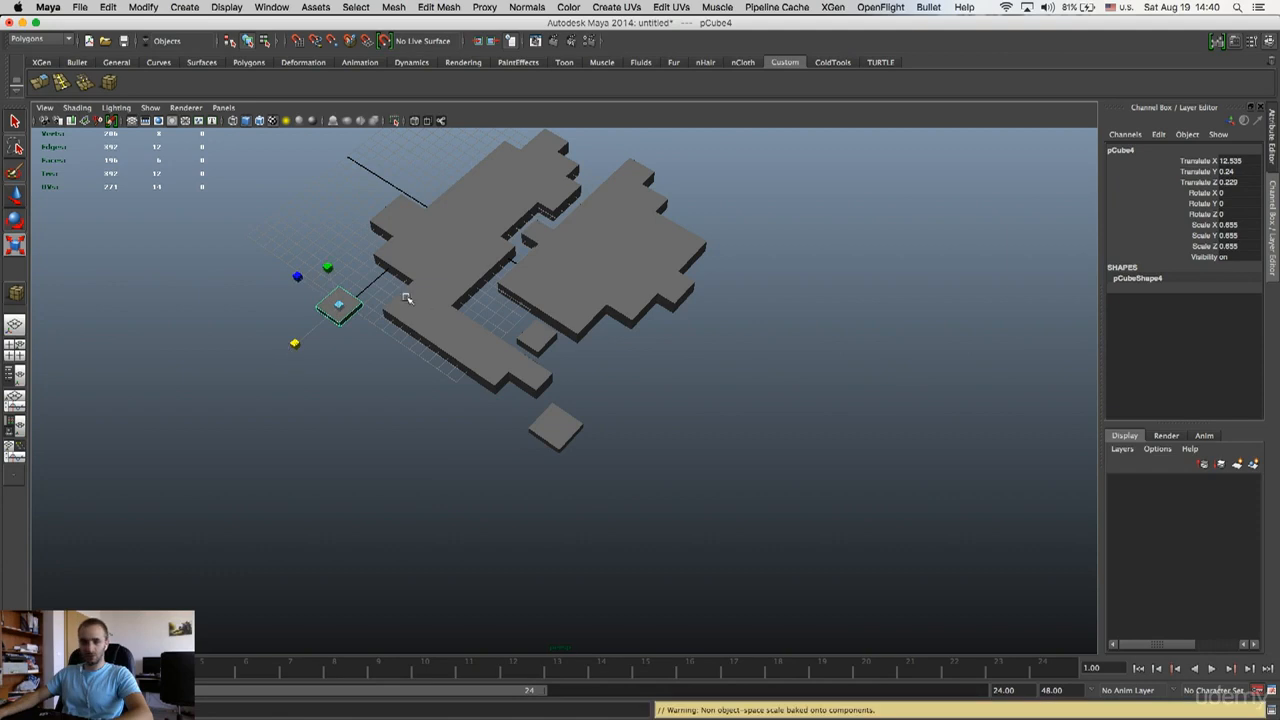
# - Duplicate the cube at the unstepped end, move the copy beyond the first block's stepped end, and scale it uniformly to 0.447
pyautogui.keyDown('alt'); pyautogui.moveTo(400, 298); pyautogui.dragTo(371, 356, button='middle'); pyautogui.keyUp('alt')
pyautogui.keyDown('alt'); pyautogui.moveTo(344, 356); pyautogui.dragTo(486, 278); pyautogui.keyUp('alt')
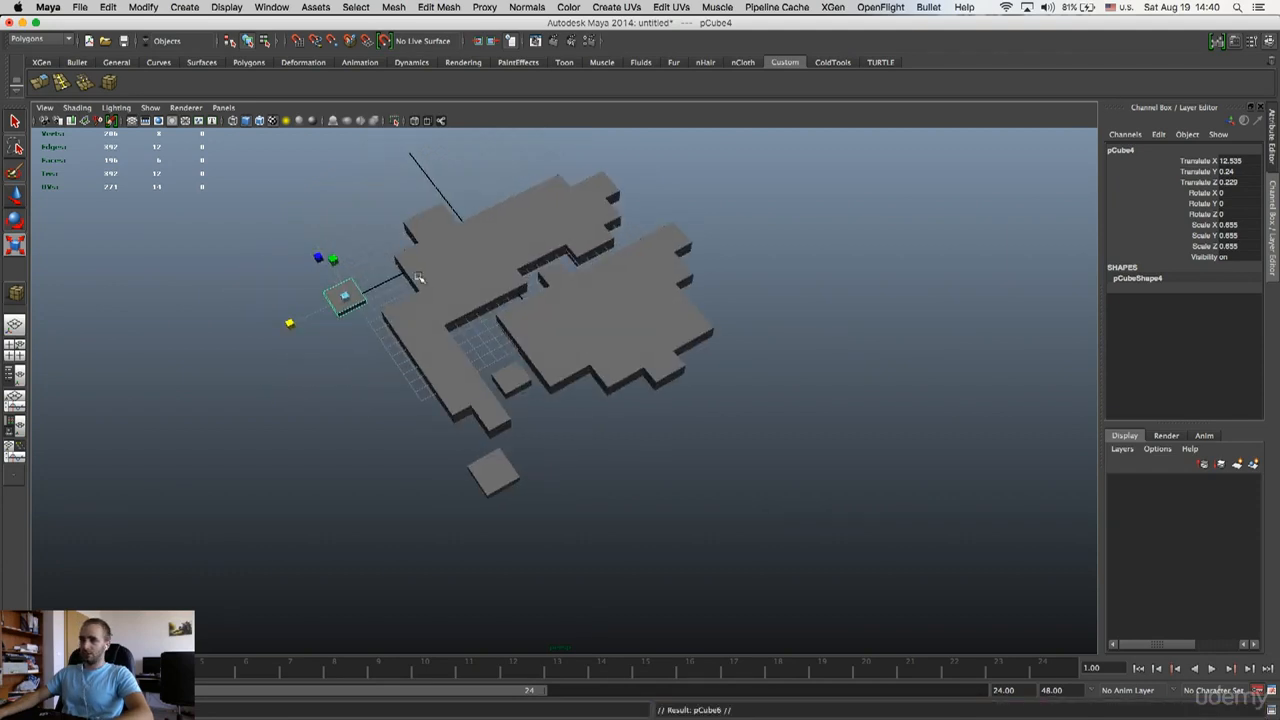
pyautogui.press('super+d')
pyautogui.press('w')
pyautogui.moveTo(371, 292); pyautogui.dragTo(603, 220)
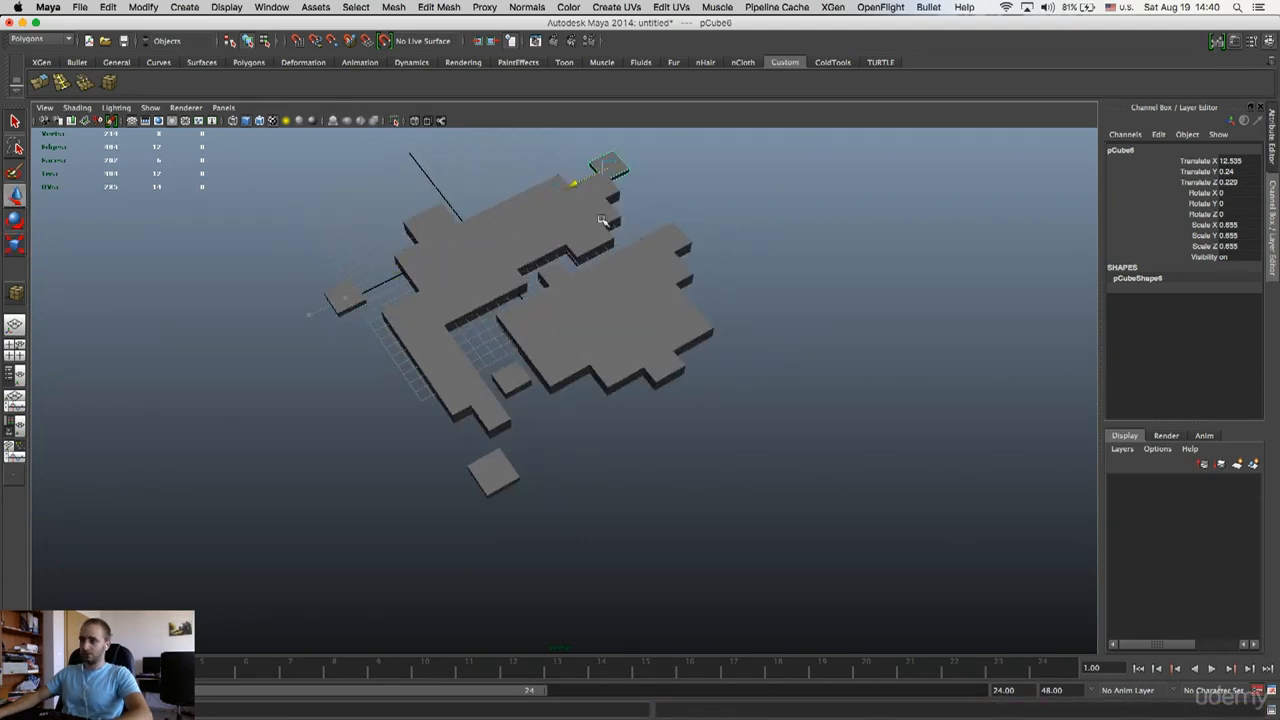
pyautogui.keyDown('alt'); pyautogui.moveTo(596, 161); pyautogui.dragTo(600, 234, button='middle'); pyautogui.keyUp('alt')
pyautogui.moveTo(606, 230); pyautogui.dragTo(662, 258)
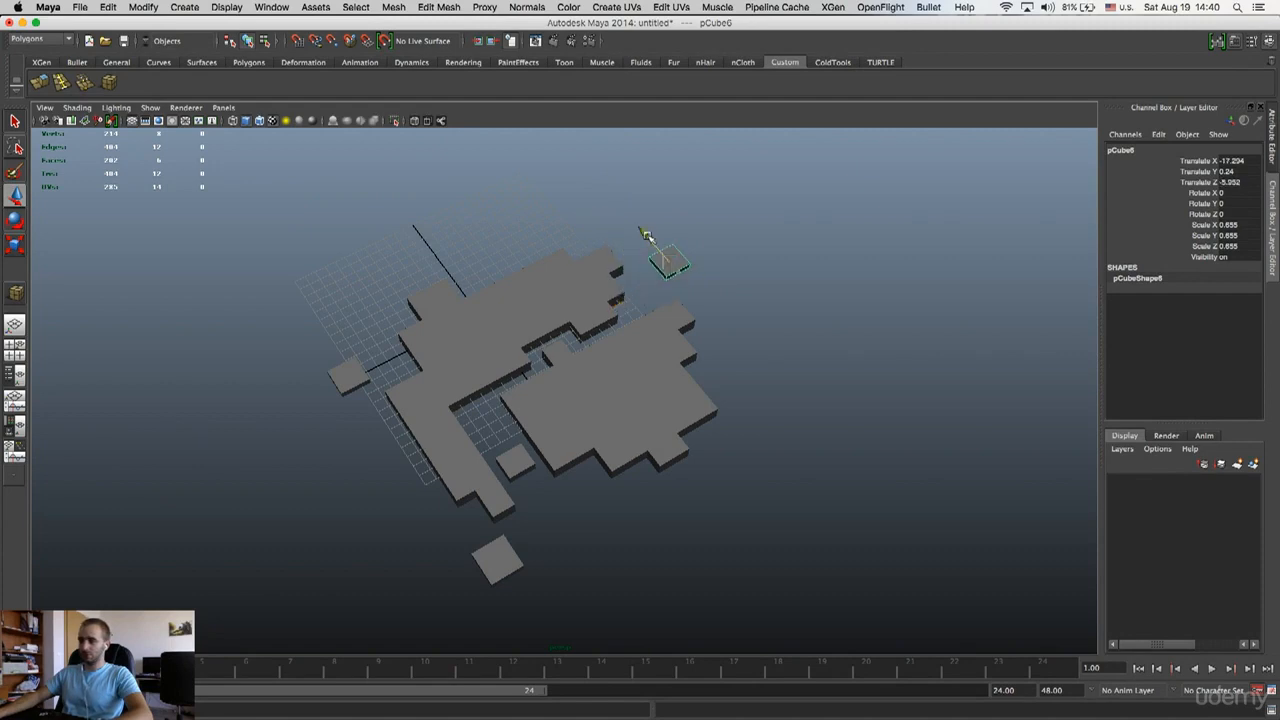
pyautogui.press('r')
pyautogui.moveTo(661, 260); pyautogui.dragTo(665, 261)
pyautogui.press('f')
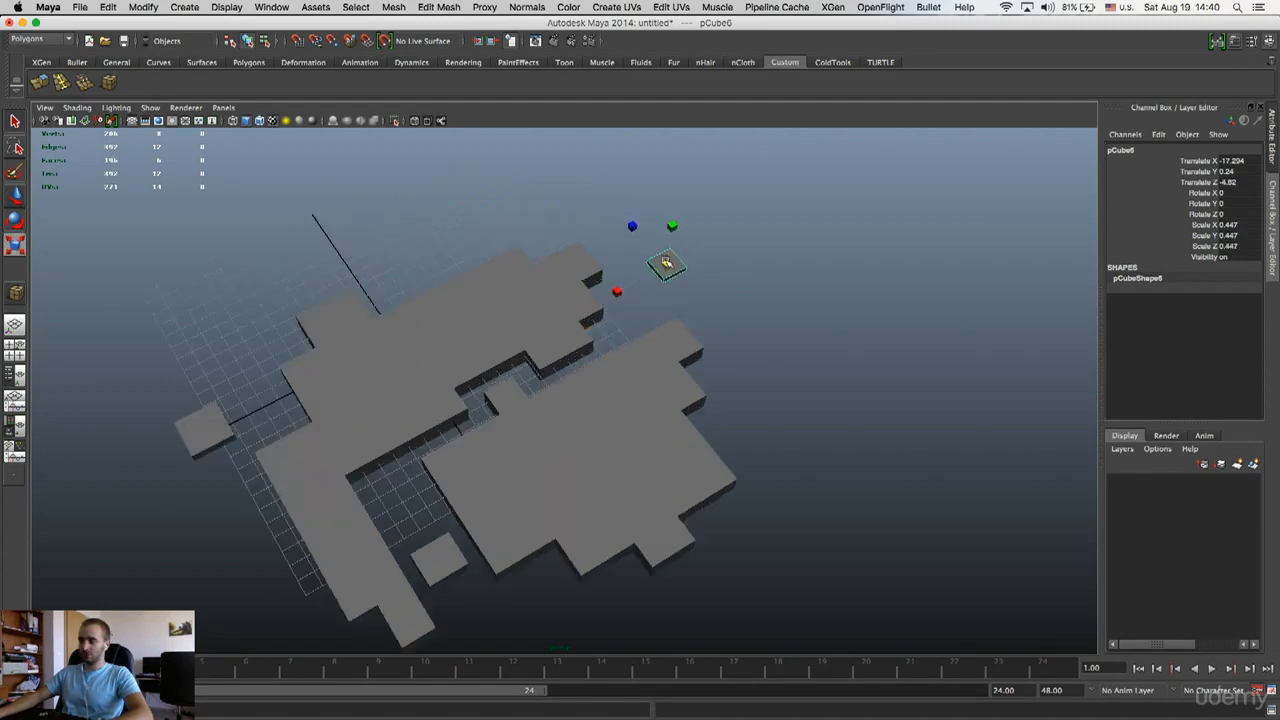
# - Raise the smallest cube beyond the first block's stepped end to Translate Y 0.461
pyautogui.scroll(-3, 651, 294)
pyautogui.keyDown('alt'); pyautogui.moveTo(600, 440); pyautogui.dragTo(563, 322); pyautogui.keyUp('alt')
pyautogui.press('w')
pyautogui.keyDown('alt'); pyautogui.moveTo(633, 347); pyautogui.dragTo(512, 354); pyautogui.keyUp('alt')
pyautogui.press('r')
pyautogui.moveTo(523, 418); pyautogui.dragTo(518, 423)
pyautogui.scroll(-10, 557, 400)
pyautogui.keyDown('alt'); pyautogui.moveTo(570, 450); pyautogui.dragTo(557, 331, button='middle'); pyautogui.keyUp('alt')
pyautogui.keyDown('alt'); pyautogui.moveTo(557, 331); pyautogui.dragTo(511, 349); pyautogui.keyUp('alt')
pyautogui.press('q')
pyautogui.click(566, 311)
pyautogui.keyDown('alt'); pyautogui.moveTo(690, 345); pyautogui.dragTo(686, 329); pyautogui.keyUp('alt')
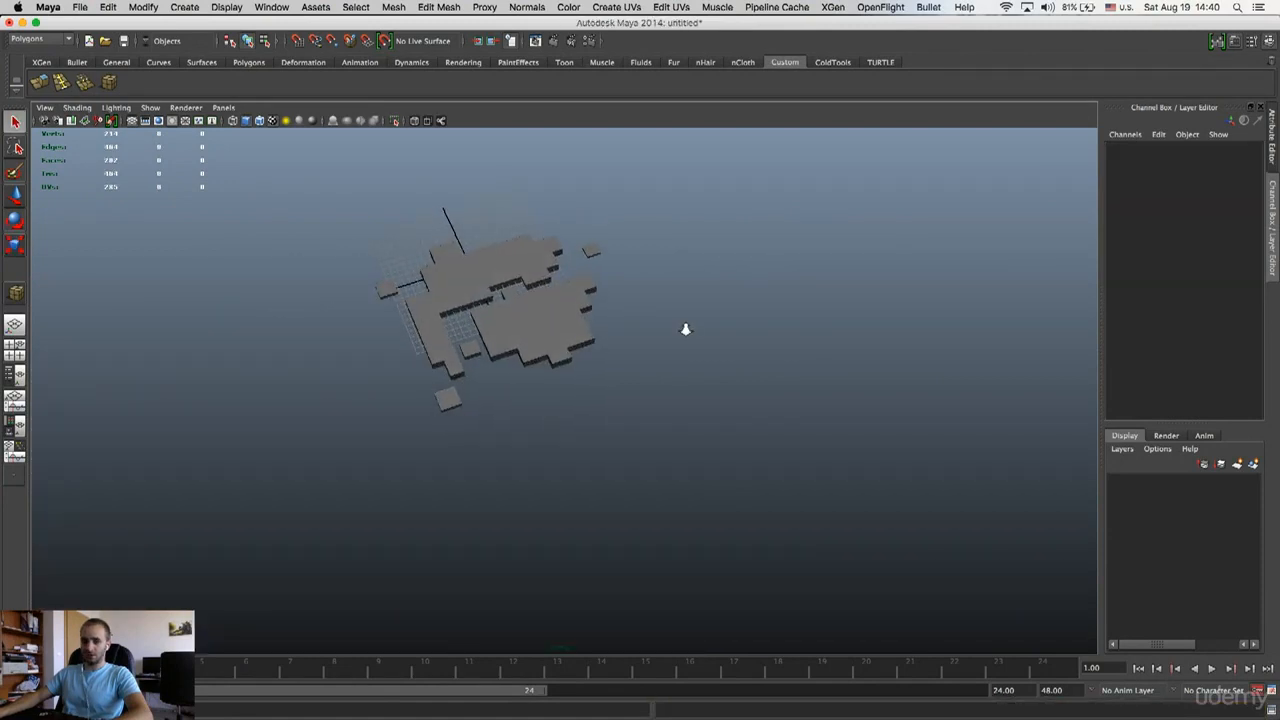
# - Scale the three outlying cubes vertically to make them thicker, then clear the selection
pyautogui.scroll(5, 686, 329)
pyautogui.press('z')
pyautogui.keyDown('alt'); pyautogui.moveTo(568, 206); pyautogui.dragTo(603, 274, button='middle'); pyautogui.keyUp('alt')
pyautogui.keyDown('alt'); pyautogui.moveTo(603, 280); pyautogui.dragTo(593, 252); pyautogui.keyUp('alt')
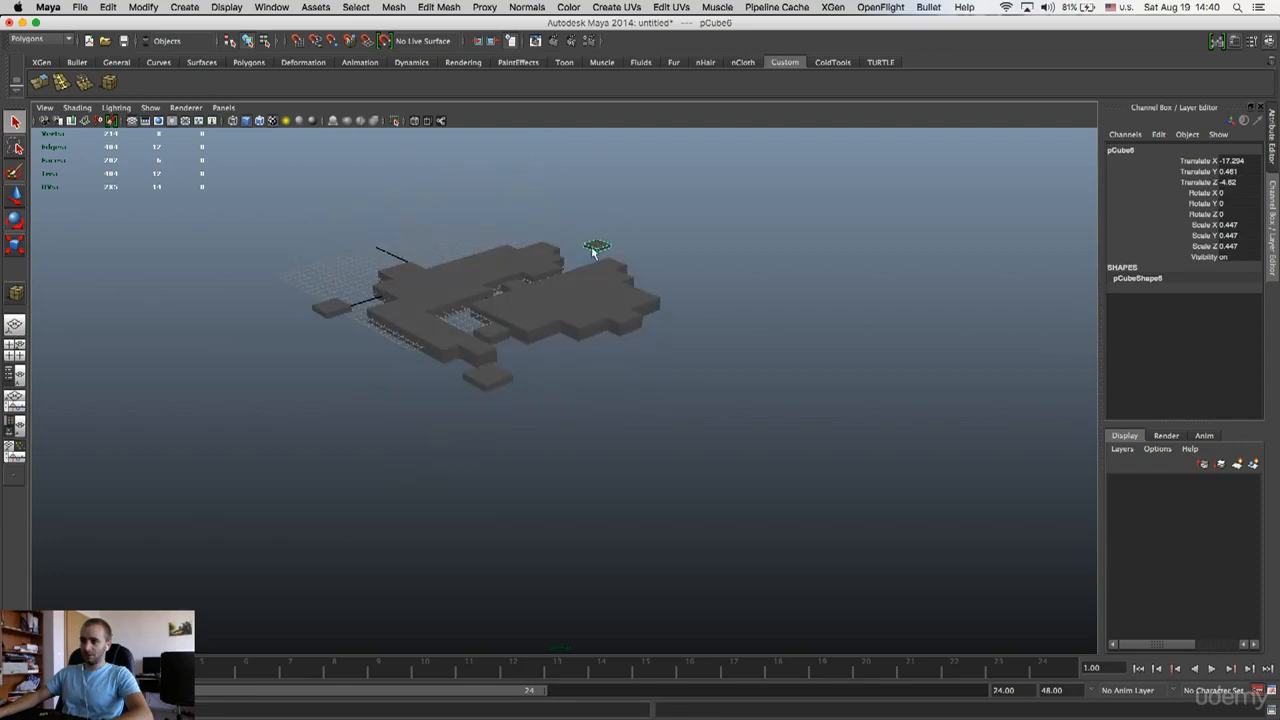
pyautogui.press('r')
pyautogui.moveTo(600, 190)
pyautogui.mouseDown()
pyautogui.moveTo(598, 148)
pyautogui.moveTo(599, 187)
pyautogui.mouseUp()
pyautogui.click(494, 330)
pyautogui.moveTo(486, 300)
pyautogui.keyDown('alt'); pyautogui.mouseDown()
pyautogui.moveTo(489, 277)
pyautogui.moveTo(492, 300)
pyautogui.mouseUp(); pyautogui.keyUp('alt')
pyautogui.click(509, 329)
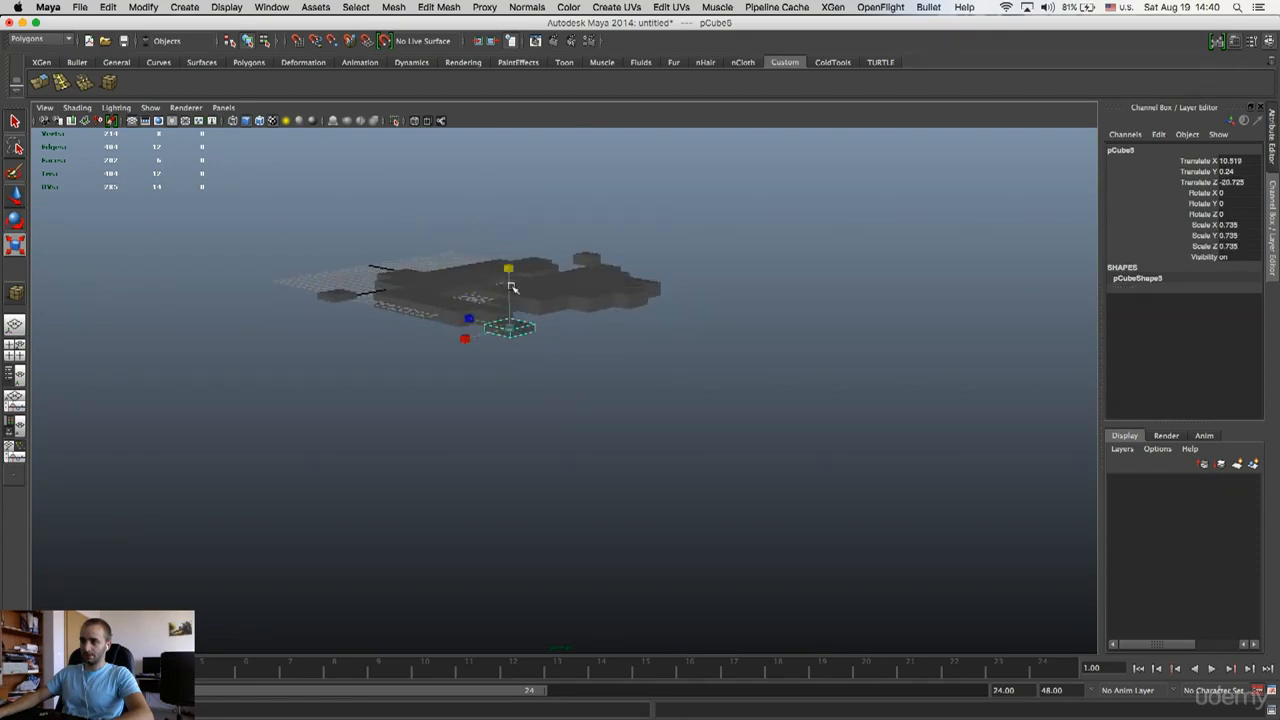
pyautogui.moveTo(510, 241); pyautogui.dragTo(507, 236)
pyautogui.click(337, 293)
pyautogui.moveTo(334, 243); pyautogui.dragTo(330, 192)
pyautogui.keyDown('alt'); pyautogui.moveTo(468, 283); pyautogui.dragTo(466, 391); pyautogui.keyUp('alt')
pyautogui.click(482, 389)
pyautogui.keyDown('alt'); pyautogui.moveTo(466, 391); pyautogui.dragTo(510, 444, button='middle'); pyautogui.keyUp('alt')
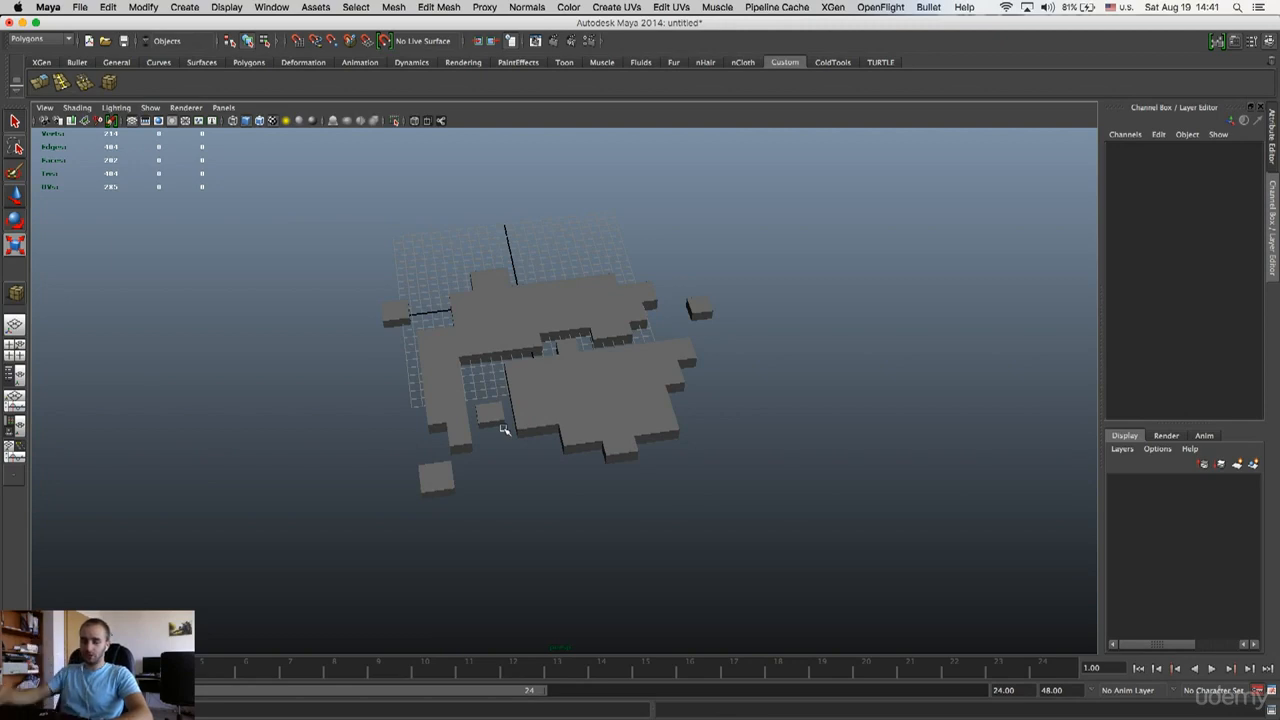
# - Select both large blocks and all four small cubes and combine them into a single mesh
pyautogui.keyDown('alt'); pyautogui.moveTo(517, 397); pyautogui.dragTo(574, 411); pyautogui.keyUp('alt')
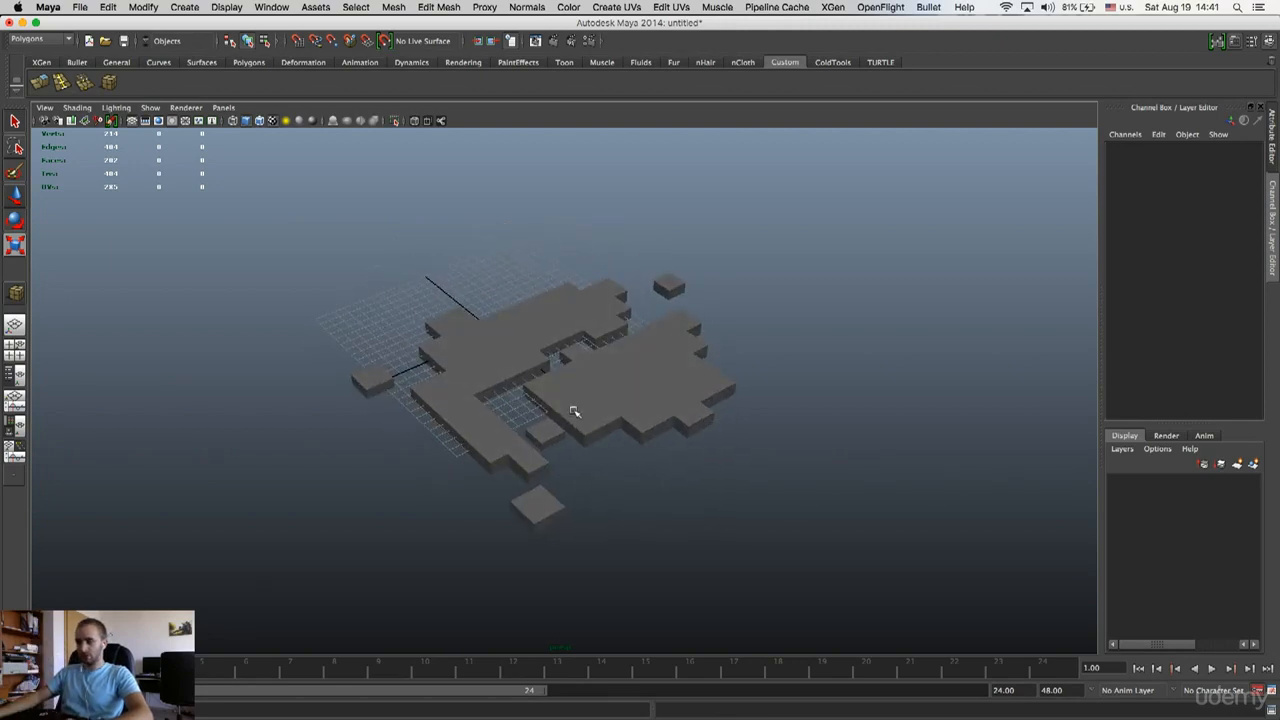
pyautogui.click(186, 394)
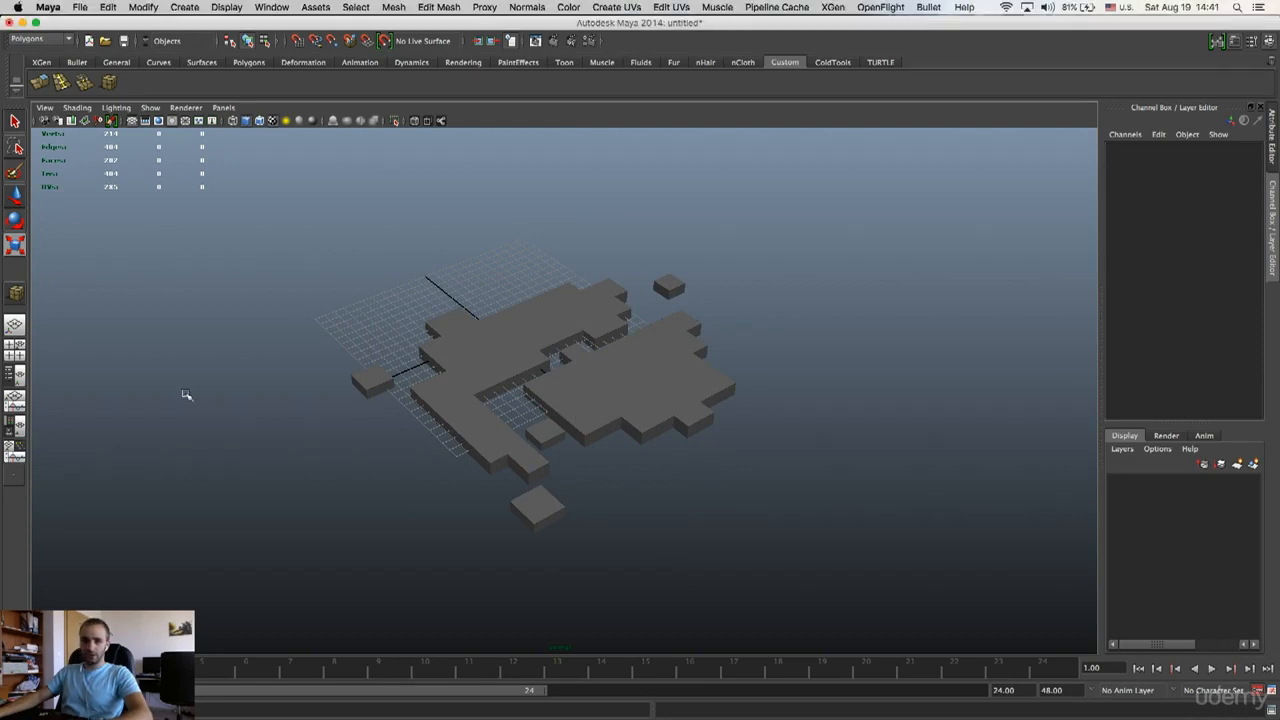
pyautogui.keyDown('alt'); pyautogui.moveTo(510, 312); pyautogui.dragTo(503, 312); pyautogui.keyUp('alt')
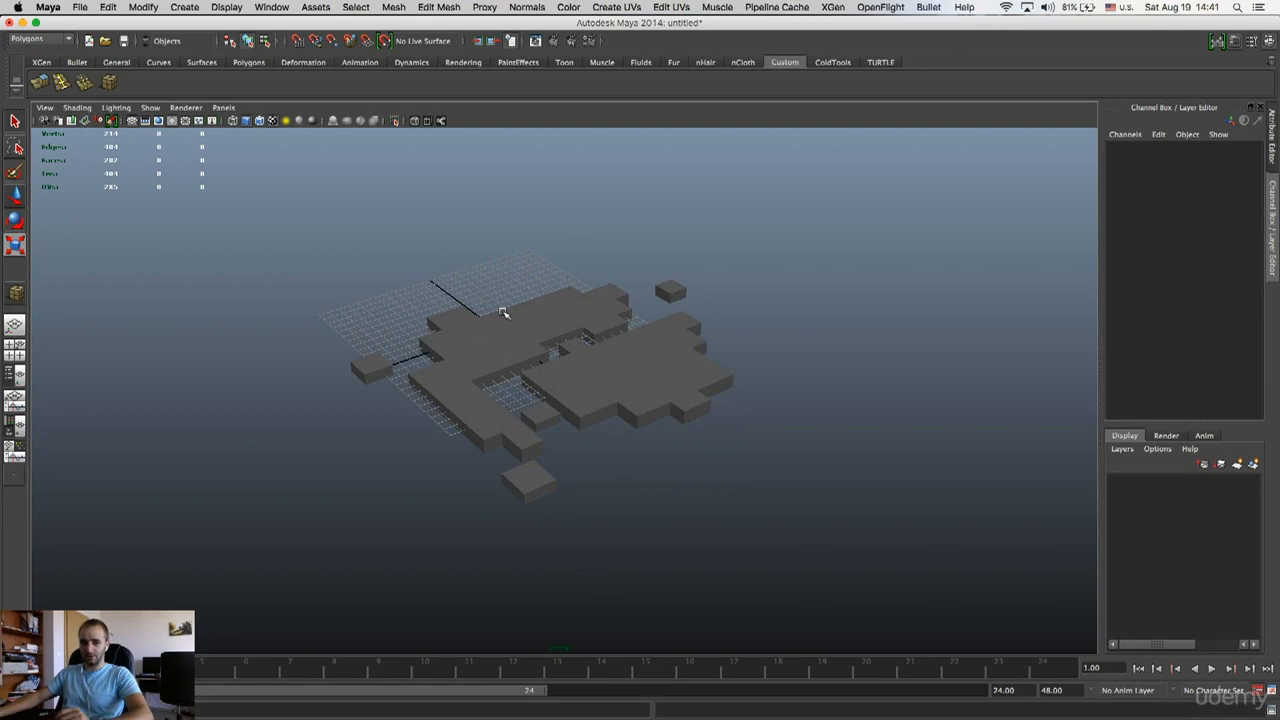
pyautogui.click(626, 387)
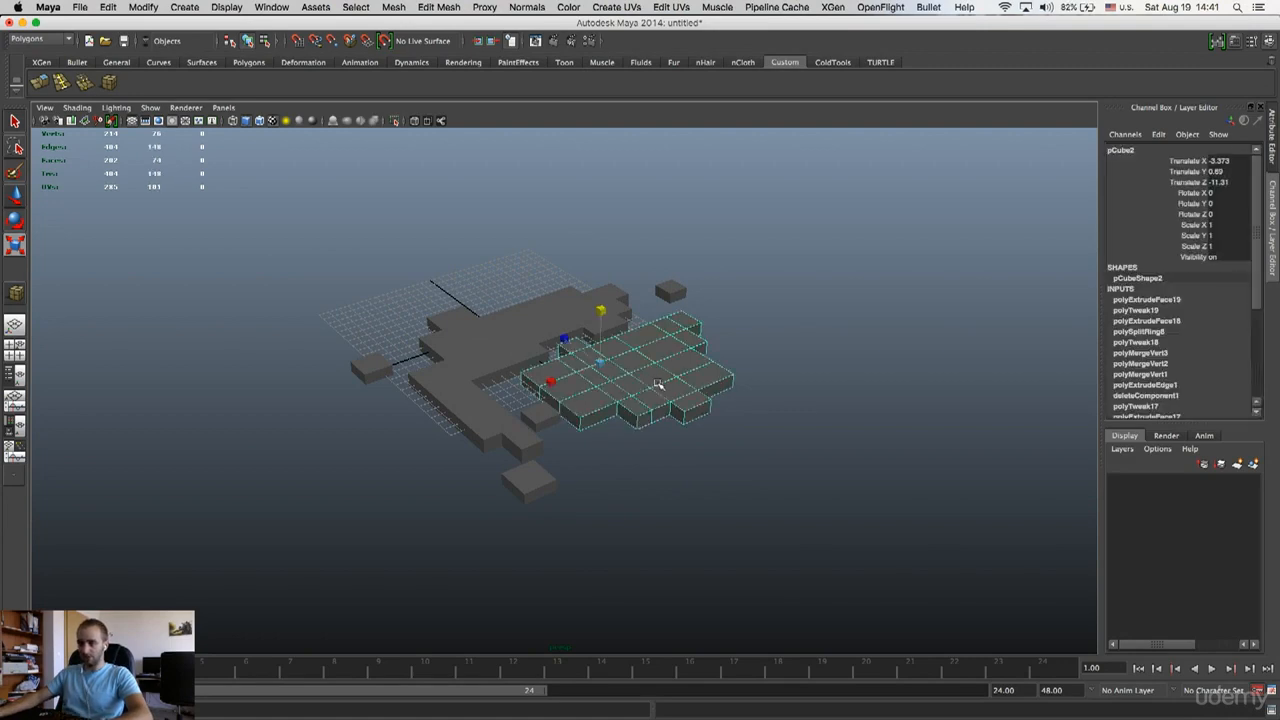
pyautogui.keyDown('shift'); pyautogui.click(508, 347); pyautogui.keyUp('shift')
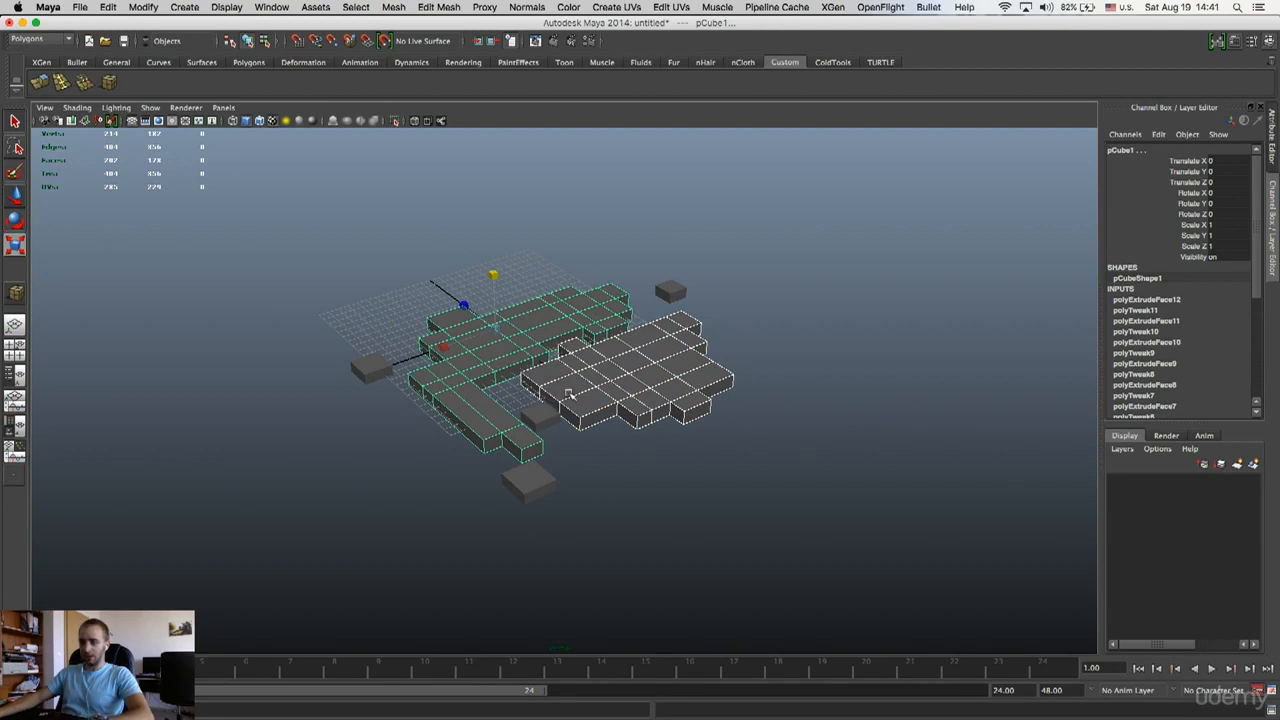
pyautogui.click(549, 415)
pyautogui.click(529, 483)
pyautogui.click(380, 373)
pyautogui.click(670, 292)
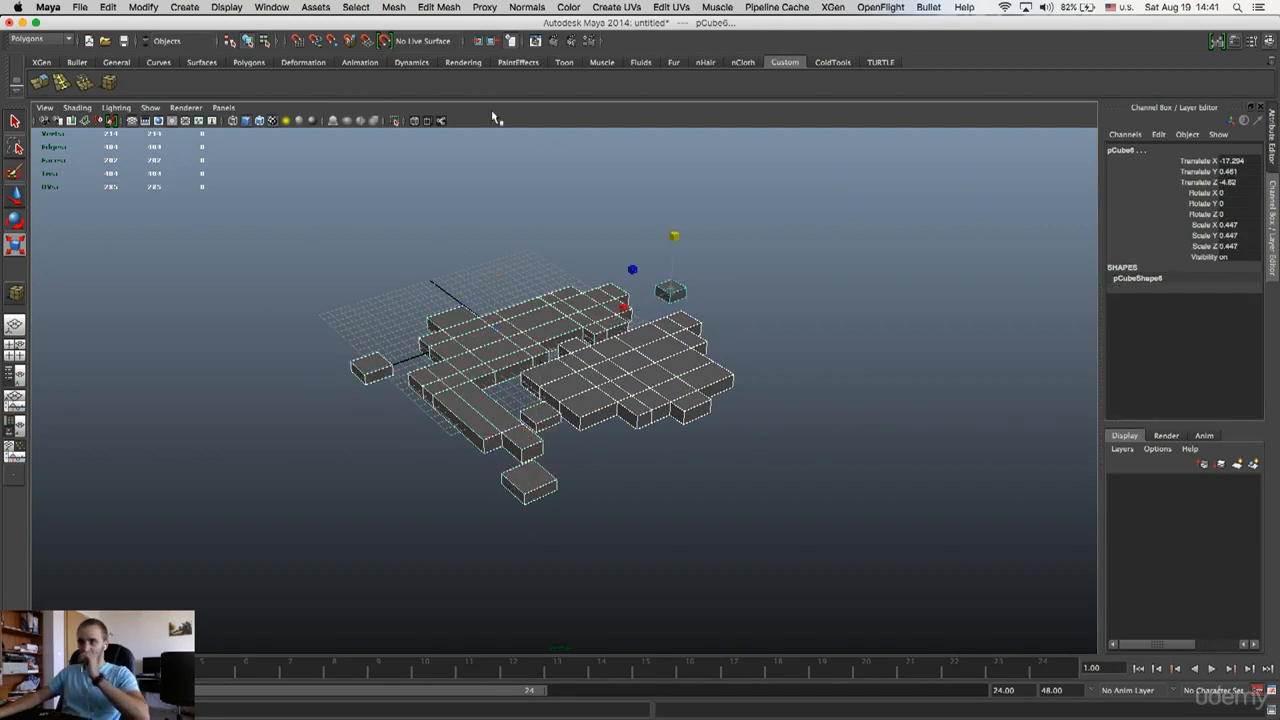
pyautogui.click(440, 8)
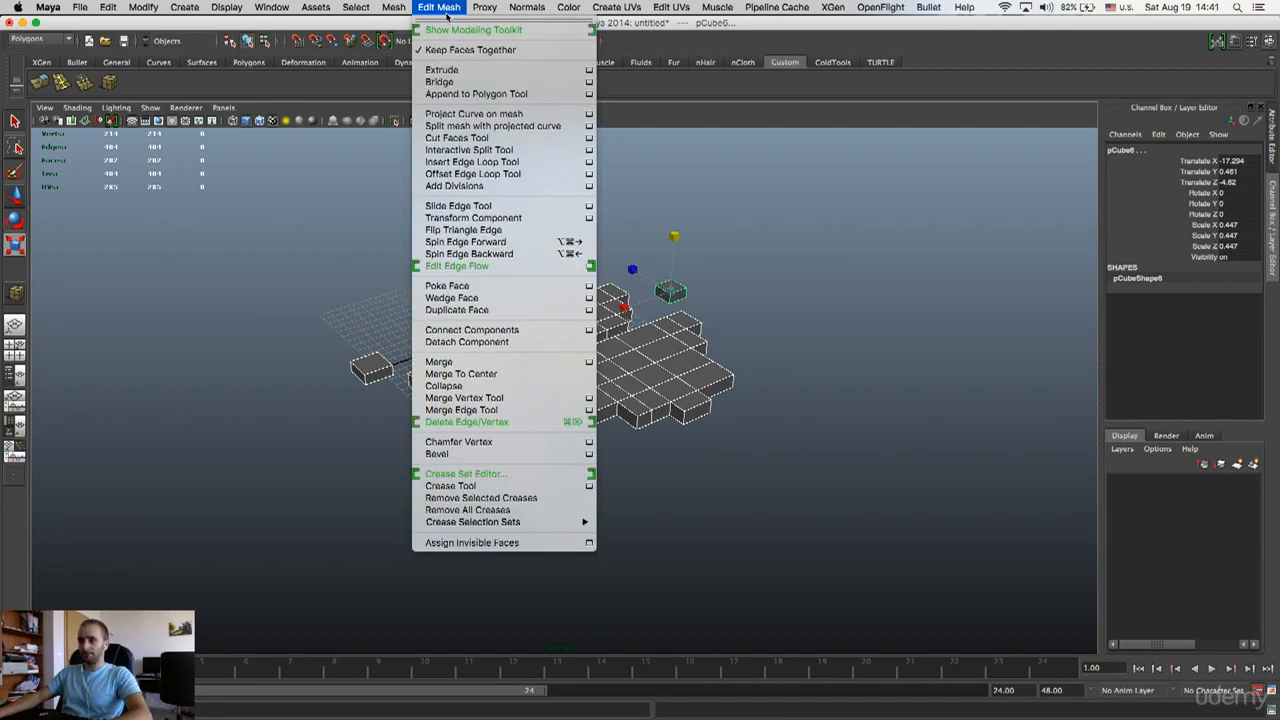
pyautogui.moveTo(394, 8)
pyautogui.click(411, 33)
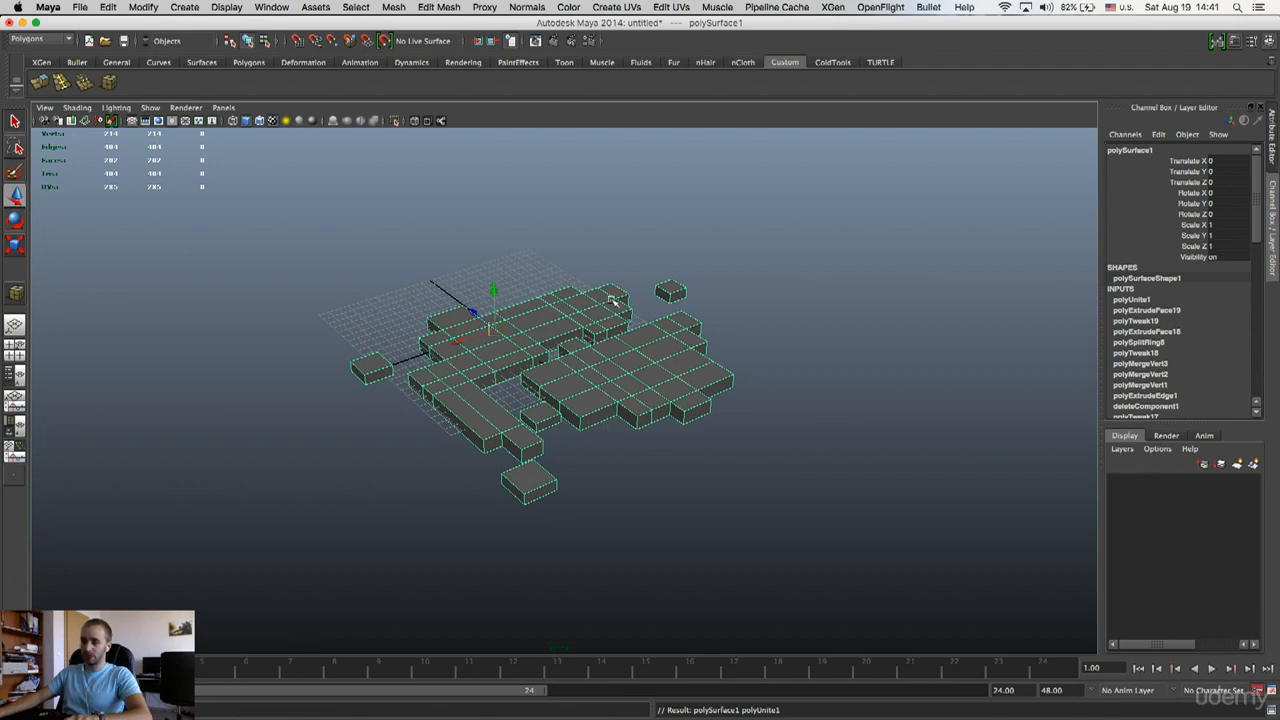
# - Duplicate the combined mesh, stretch the copy vertically, and lower it beneath the original to Translate Y -2.219
pyautogui.hotkey('ctrl', 'd')
pyautogui.moveTo(493, 292); pyautogui.dragTo(491, 217)
pyautogui.press('r')
pyautogui.press('w')
pyautogui.moveTo(491, 300); pyautogui.dragTo(494, 297)
pyautogui.keyDown('alt'); pyautogui.moveTo(513, 343); pyautogui.dragTo(494, 320); pyautogui.keyUp('alt')
pyautogui.press('r')
pyautogui.press('w')
pyautogui.press('r')
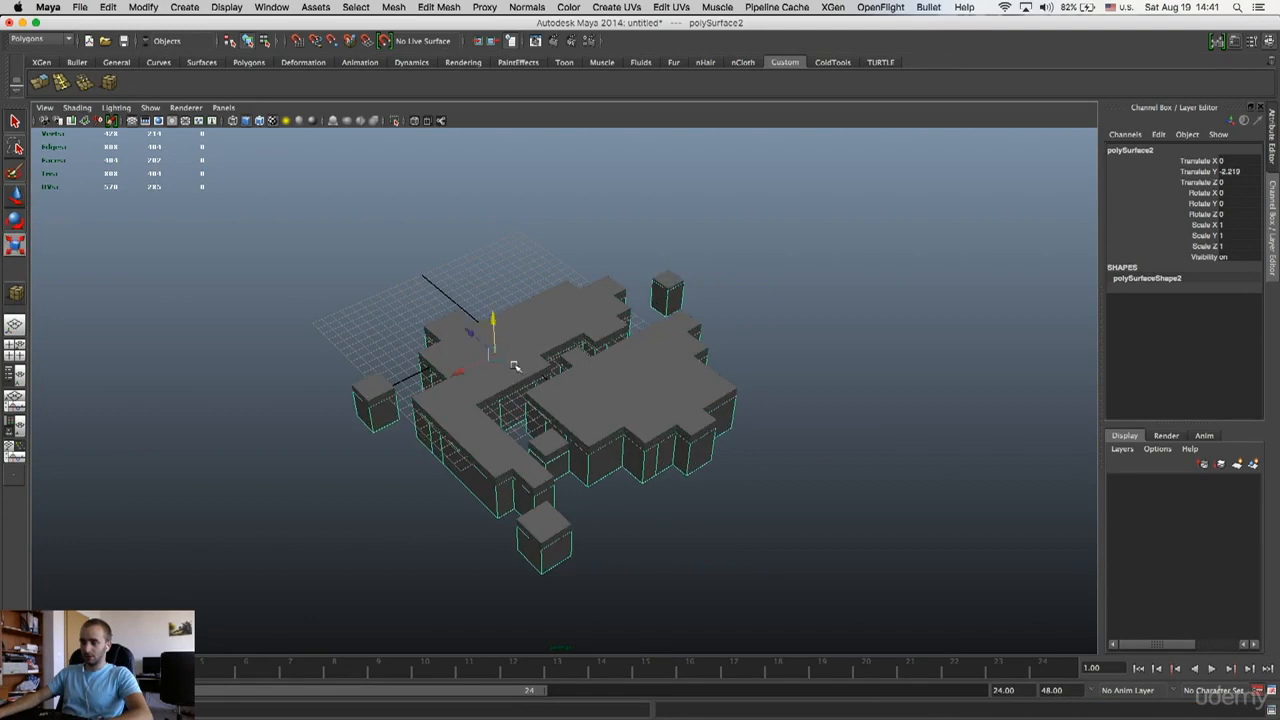
# - Scale the lower copy up slightly in all directions and shift it to Translate Z 0.351
pyautogui.moveTo(496, 353); pyautogui.dragTo(470, 333)
pyautogui.press('w')
pyautogui.keyDown('alt'); pyautogui.moveTo(548, 410); pyautogui.dragTo(548, 420); pyautogui.keyUp('alt')
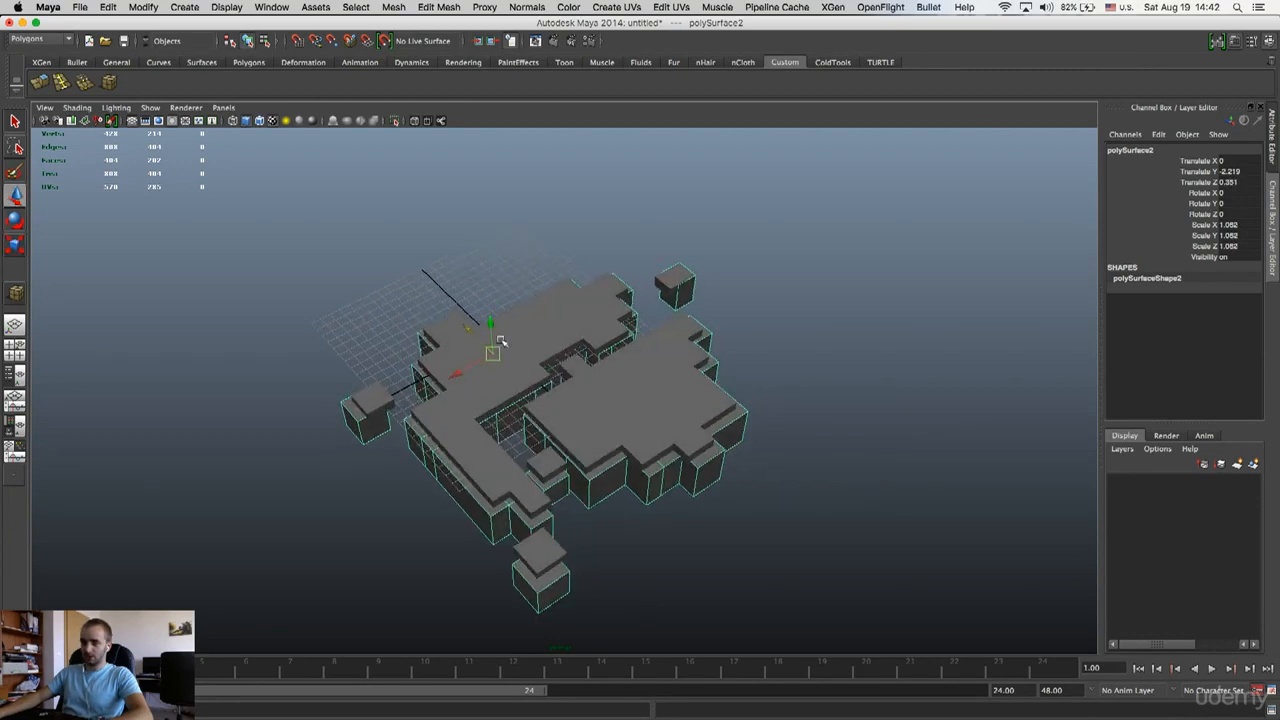
pyautogui.keyDown('alt'); pyautogui.moveTo(491, 374); pyautogui.dragTo(561, 410); pyautogui.keyUp('alt')
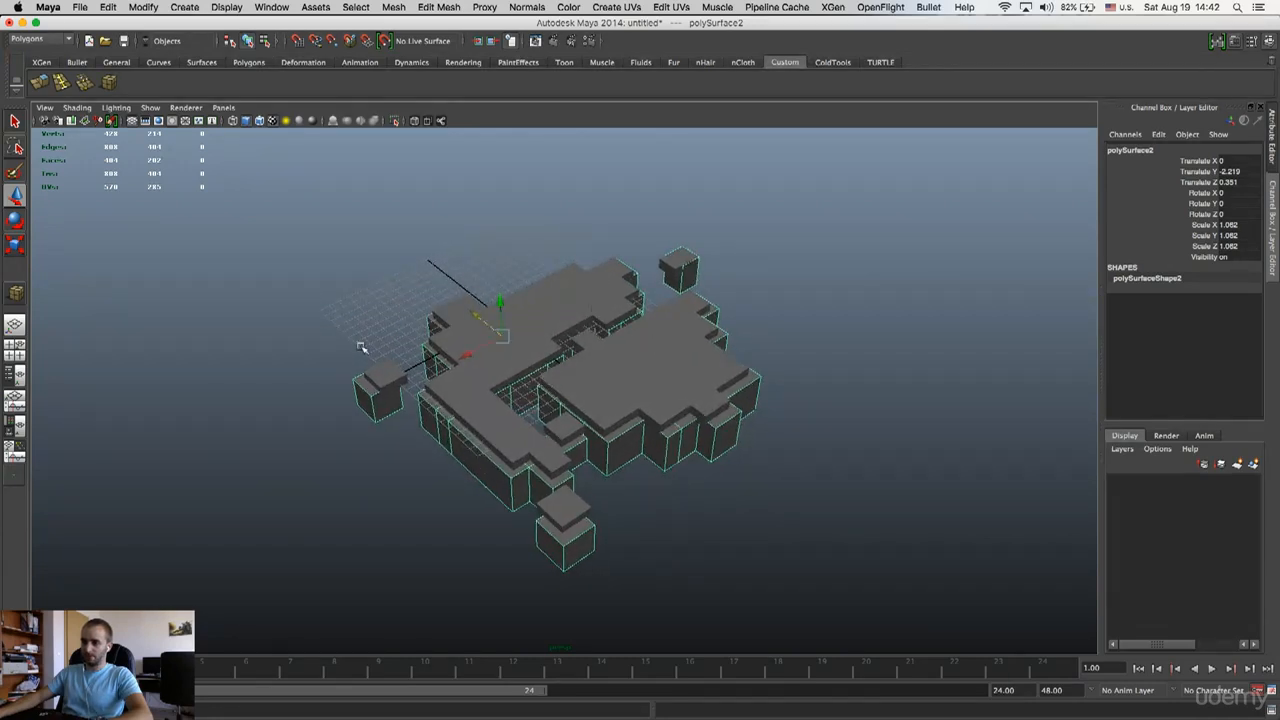
# - Select all faces of the lower copy's cube beyond the arm's tip and center them beneath the matching upper cube
pyautogui.moveTo(282, 216); pyautogui.dragTo(870, 619)
pyautogui.click(909, 506)
pyautogui.click(577, 540)
pyautogui.moveTo(580, 540); pyautogui.dragTo(582, 448, button='right')
pyautogui.doubleClick(560, 545)
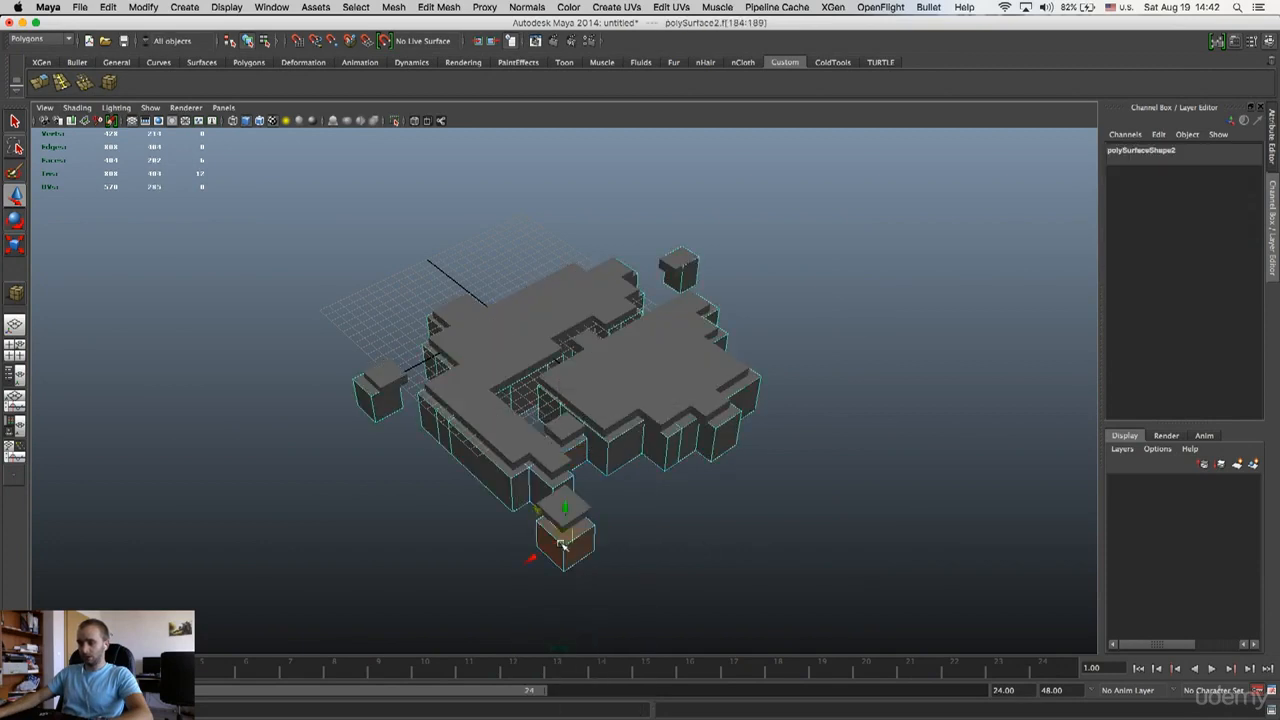
pyautogui.moveTo(531, 556); pyautogui.dragTo(537, 552)
pyautogui.moveTo(541, 504); pyautogui.dragTo(531, 500)
pyautogui.moveTo(528, 550); pyautogui.dragTo(530, 548)
pyautogui.moveTo(536, 502); pyautogui.dragTo(533, 500)
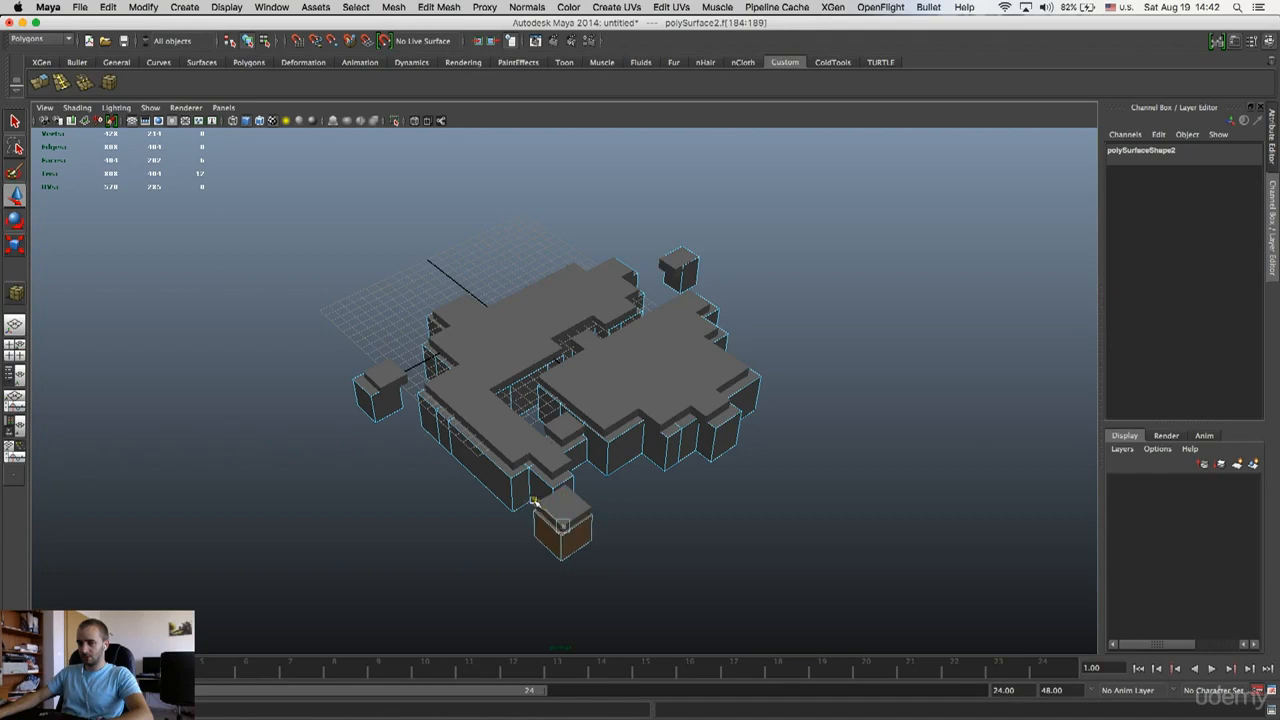
# - Move the lower copy's cubes at the first block's unstepped and stepped ends beneath their matching upper cubes
pyautogui.click(380, 408)
pyautogui.moveTo(345, 414); pyautogui.dragTo(349, 410)
pyautogui.moveTo(362, 366); pyautogui.dragTo(367, 380)
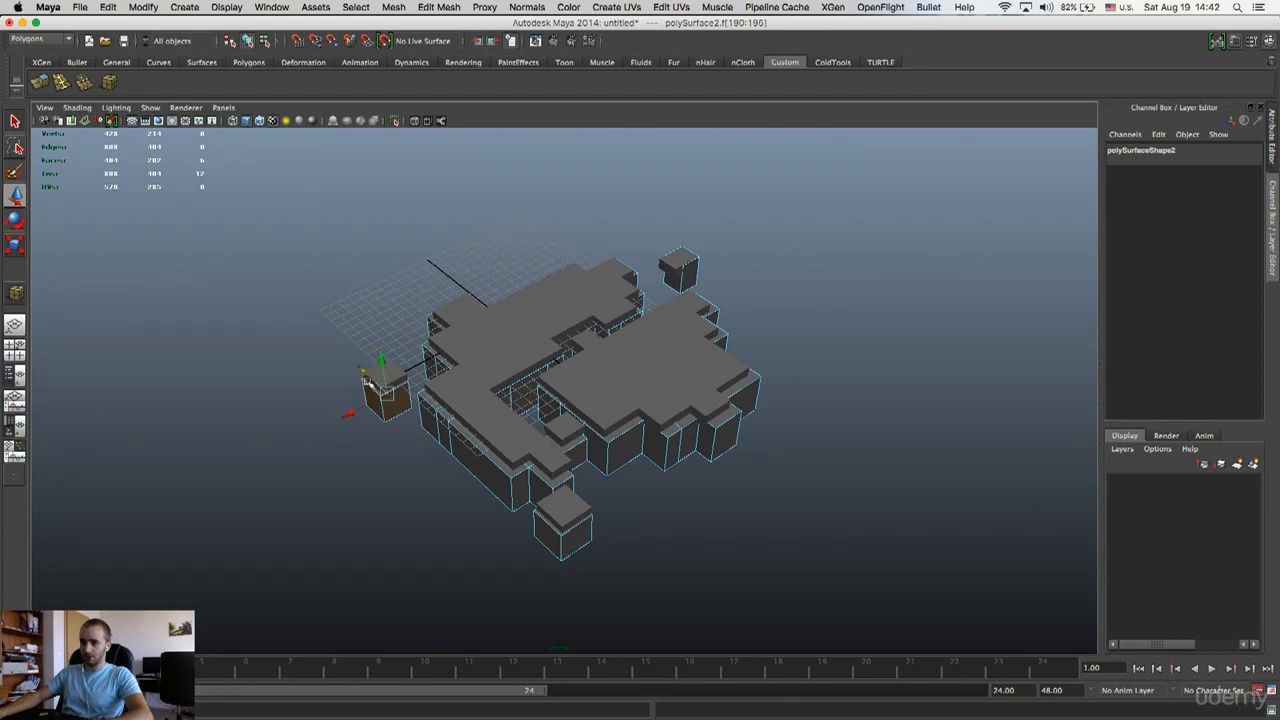
pyautogui.click(696, 272)
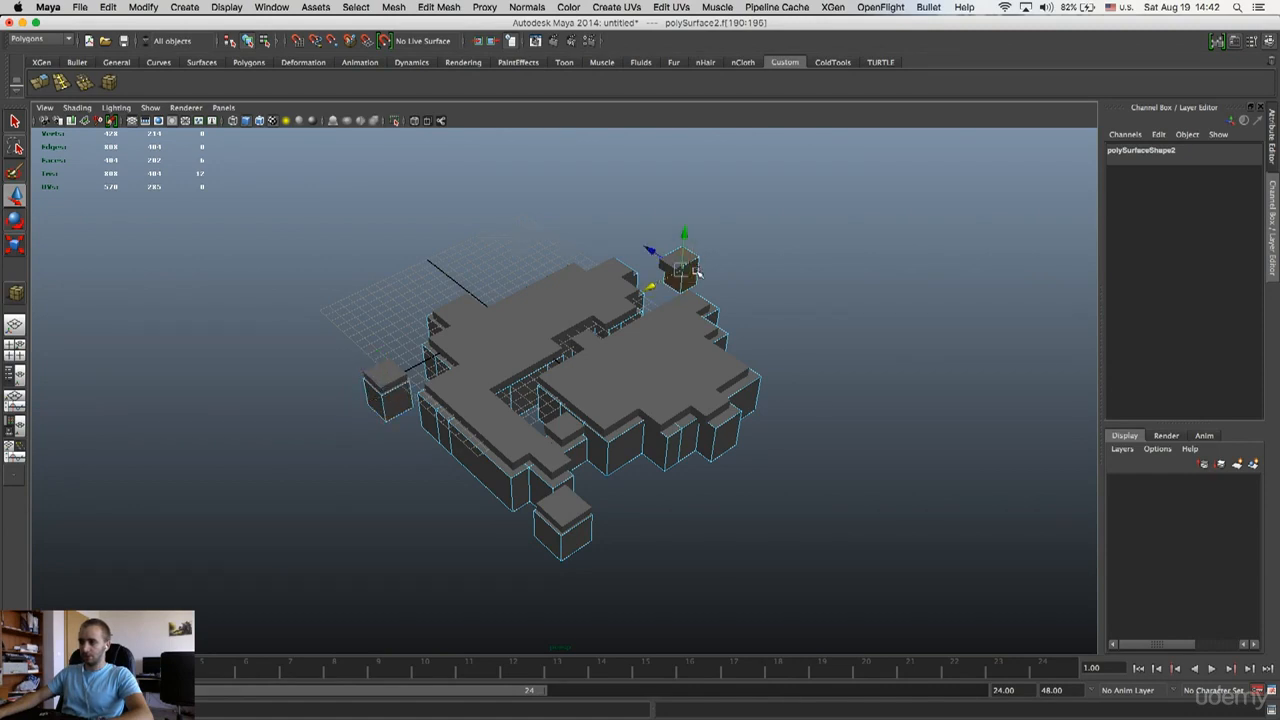
pyautogui.moveTo(658, 289); pyautogui.dragTo(649, 294)
pyautogui.click(677, 241)
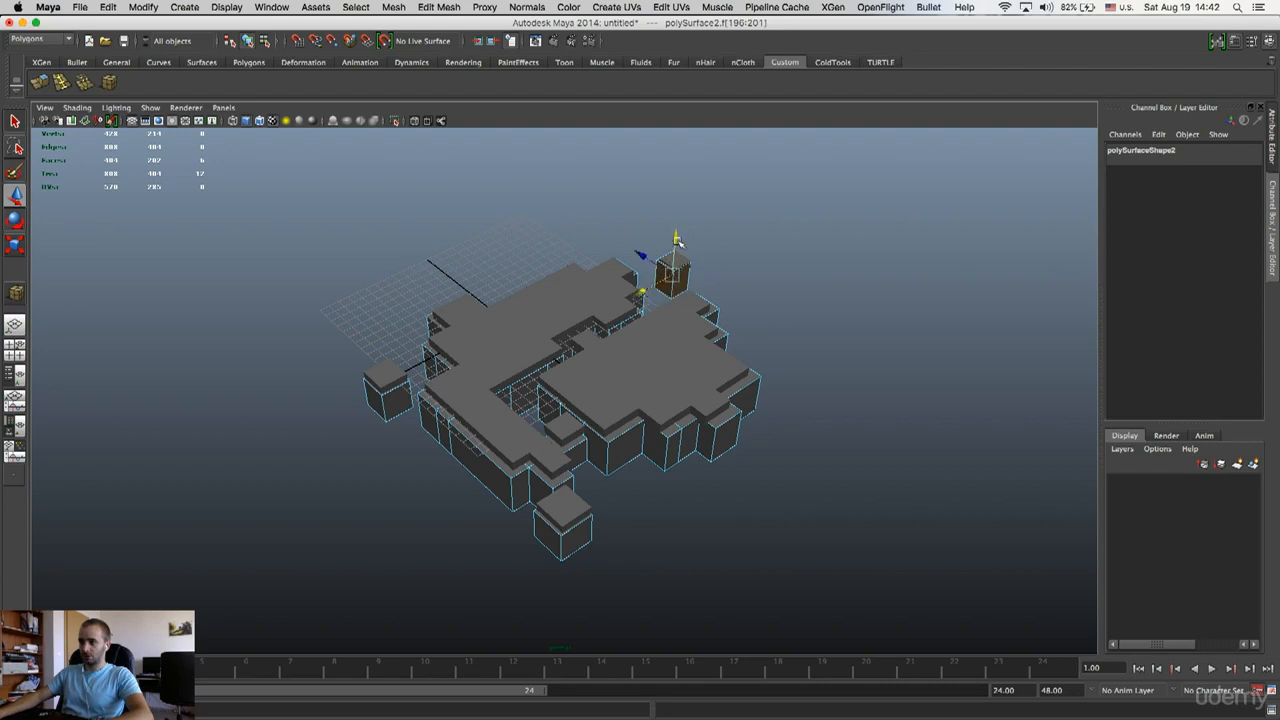
# - Select the faces of the lower copy's large blocks and outlying cubes and move them down slightly
pyautogui.click(690, 424)
pyautogui.keyDown('shift'); pyautogui.doubleClick(678, 288); pyautogui.keyUp('shift')
pyautogui.keyDown('shift'); pyautogui.doubleClick(517, 466); pyautogui.keyUp('shift')
pyautogui.keyDown('shift'); pyautogui.doubleClick(551, 534); pyautogui.keyUp('shift')
pyautogui.keyDown('shift'); pyautogui.doubleClick(394, 405); pyautogui.keyUp('shift')
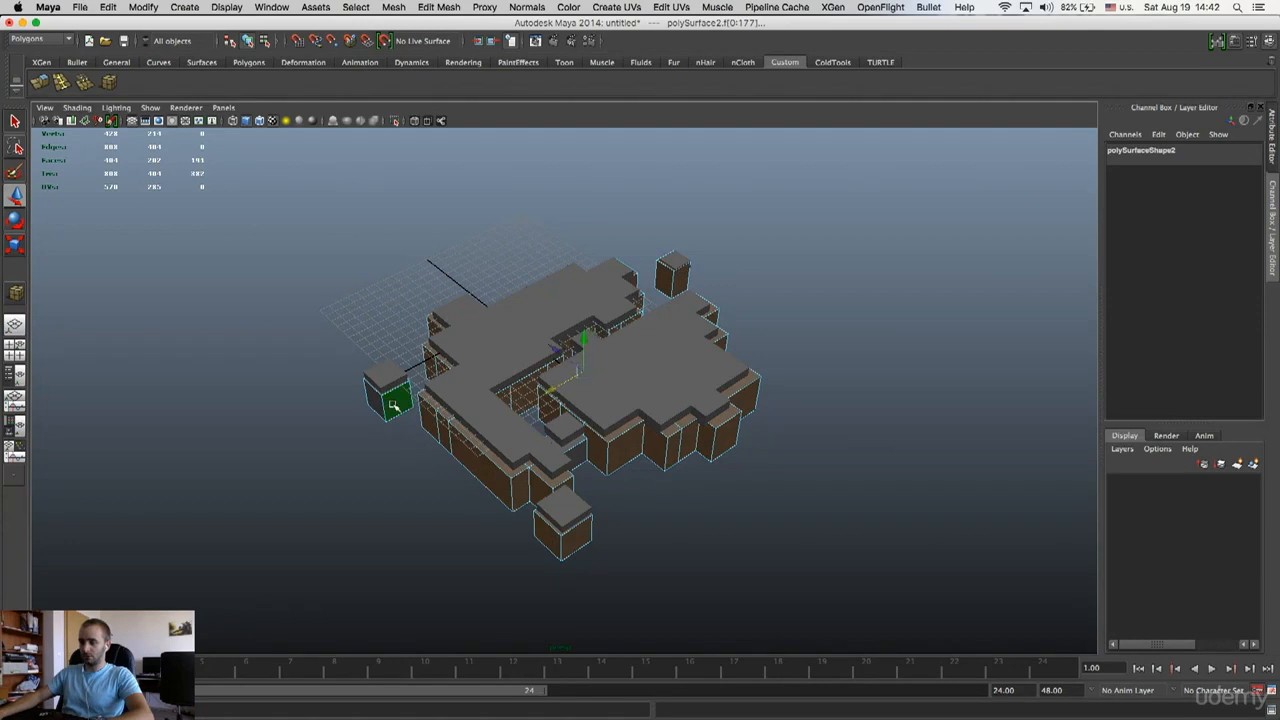
pyautogui.moveTo(582, 339); pyautogui.dragTo(585, 342)
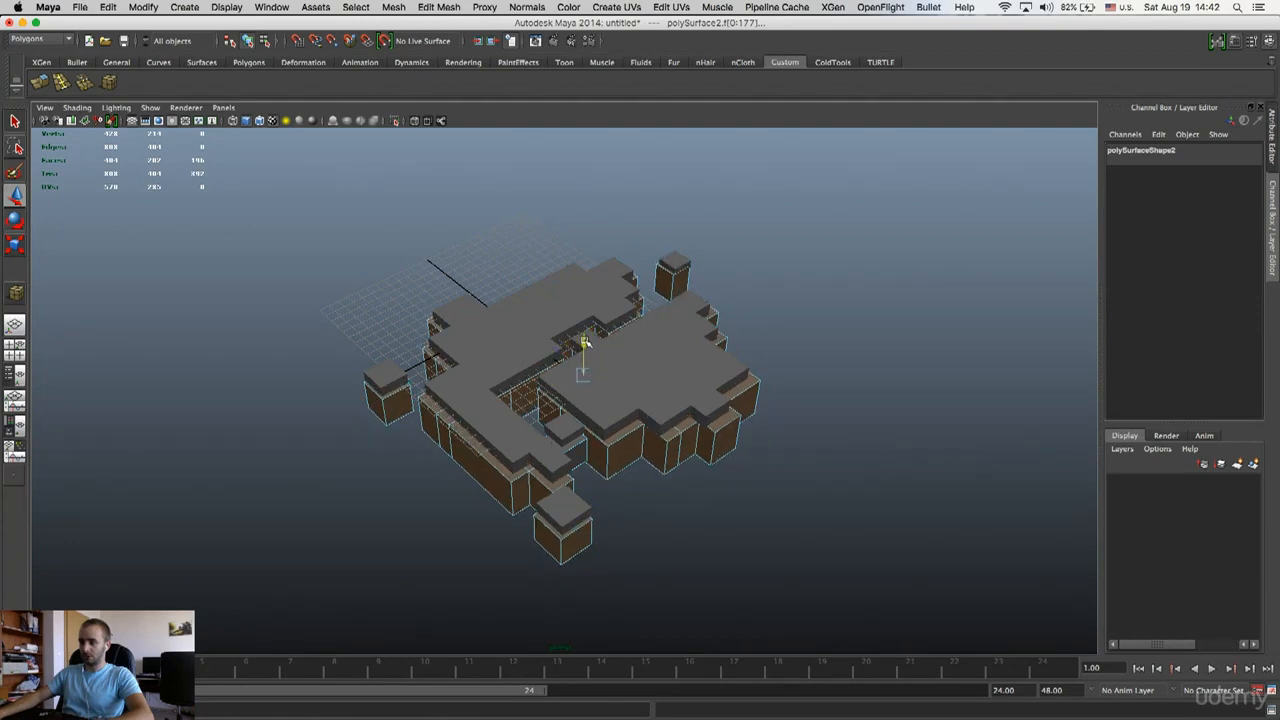
# - Select all faces of the lower copy's block without the long arm and shift it sideways slightly beneath its upper block
pyautogui.doubleClick(700, 437)
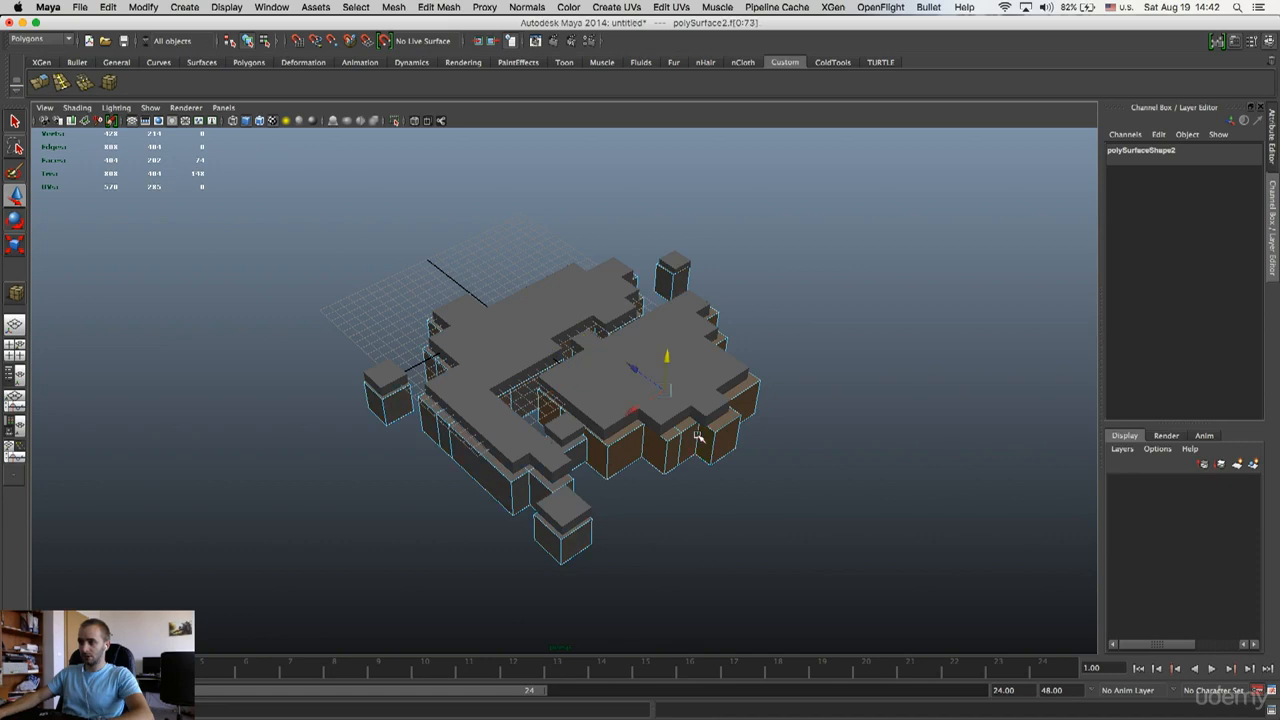
pyautogui.click(850, 445)
pyautogui.doubleClick(701, 444)
pyautogui.moveTo(632, 412); pyautogui.dragTo(624, 416)
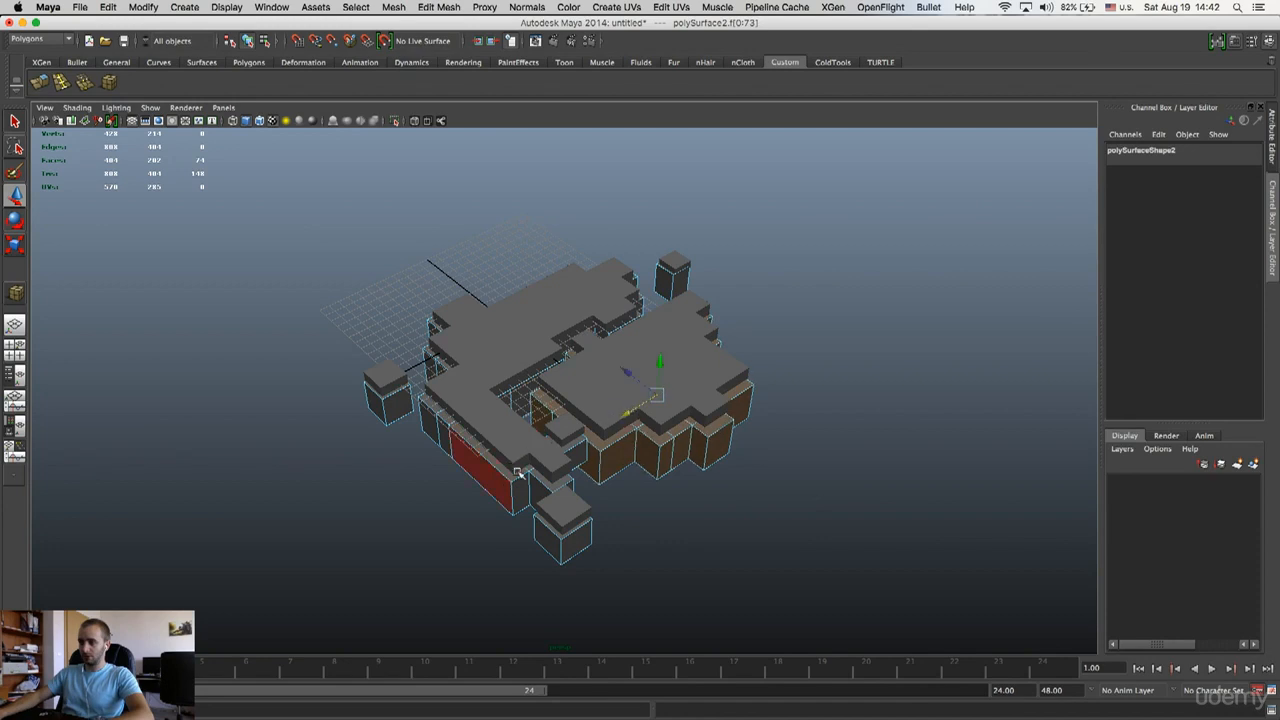
pyautogui.click(889, 283)
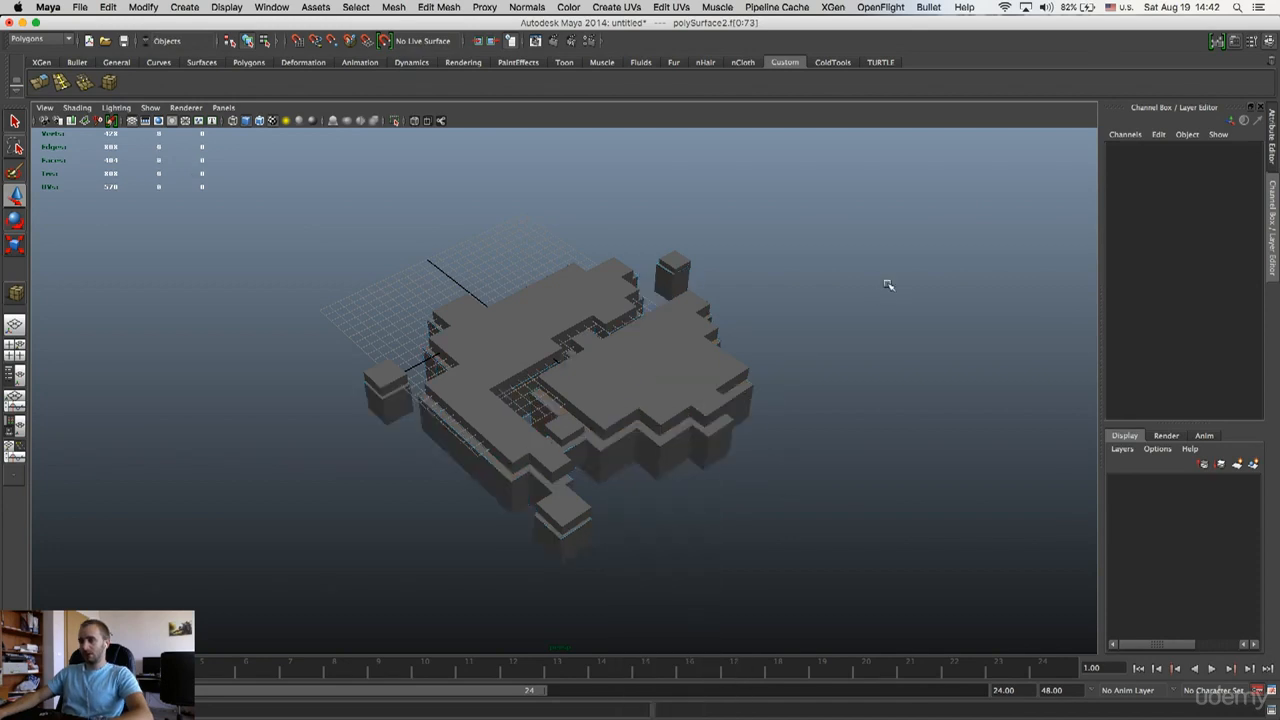
# - Select all faces of the lower cube at the L-shaped block's stepped far end and center it beneath its upper cube
pyautogui.click(667, 279)
pyautogui.moveTo(774, 283); pyautogui.dragTo(774, 312, button='right')
pyautogui.doubleClick(672, 282)
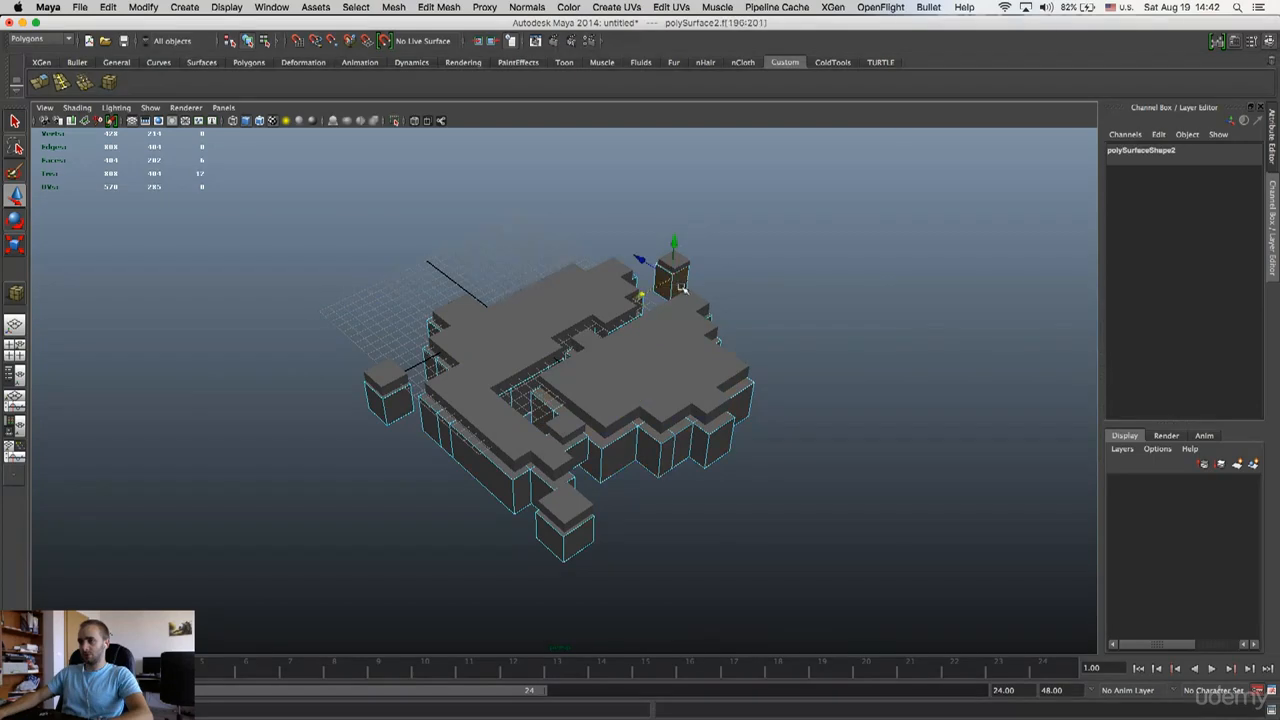
pyautogui.moveTo(639, 261); pyautogui.dragTo(675, 247)
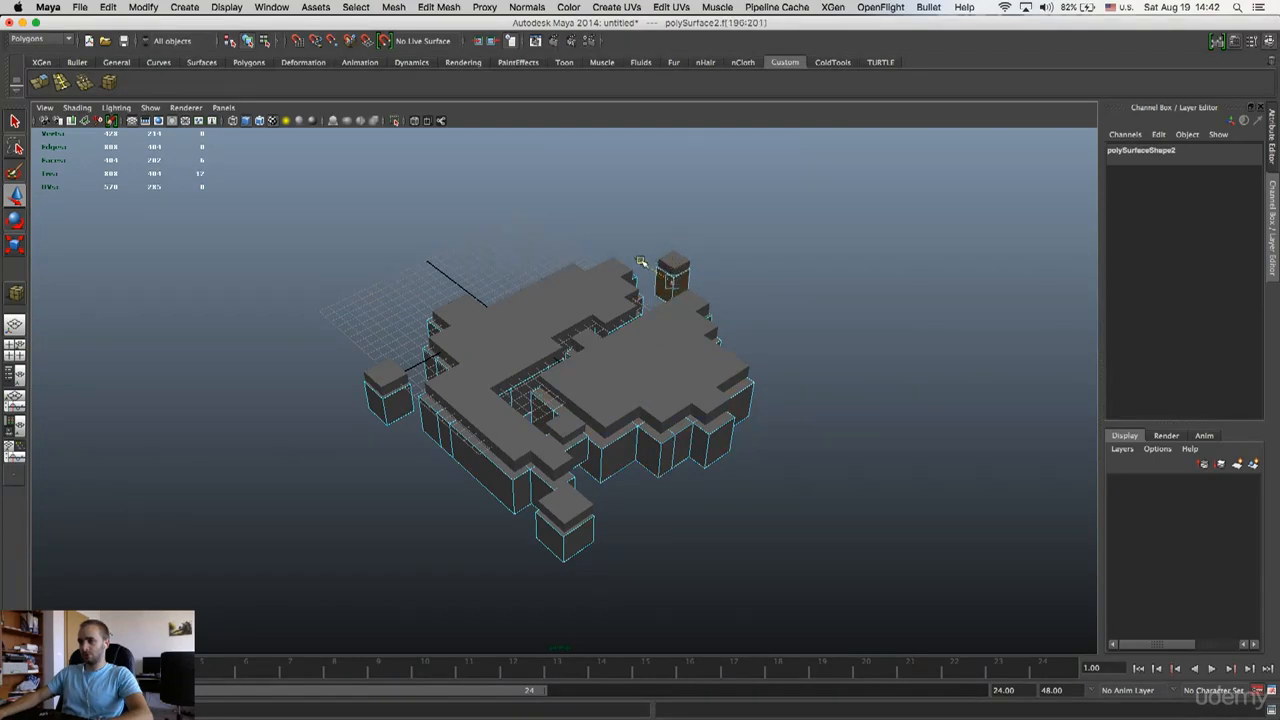
pyautogui.click(780, 395)
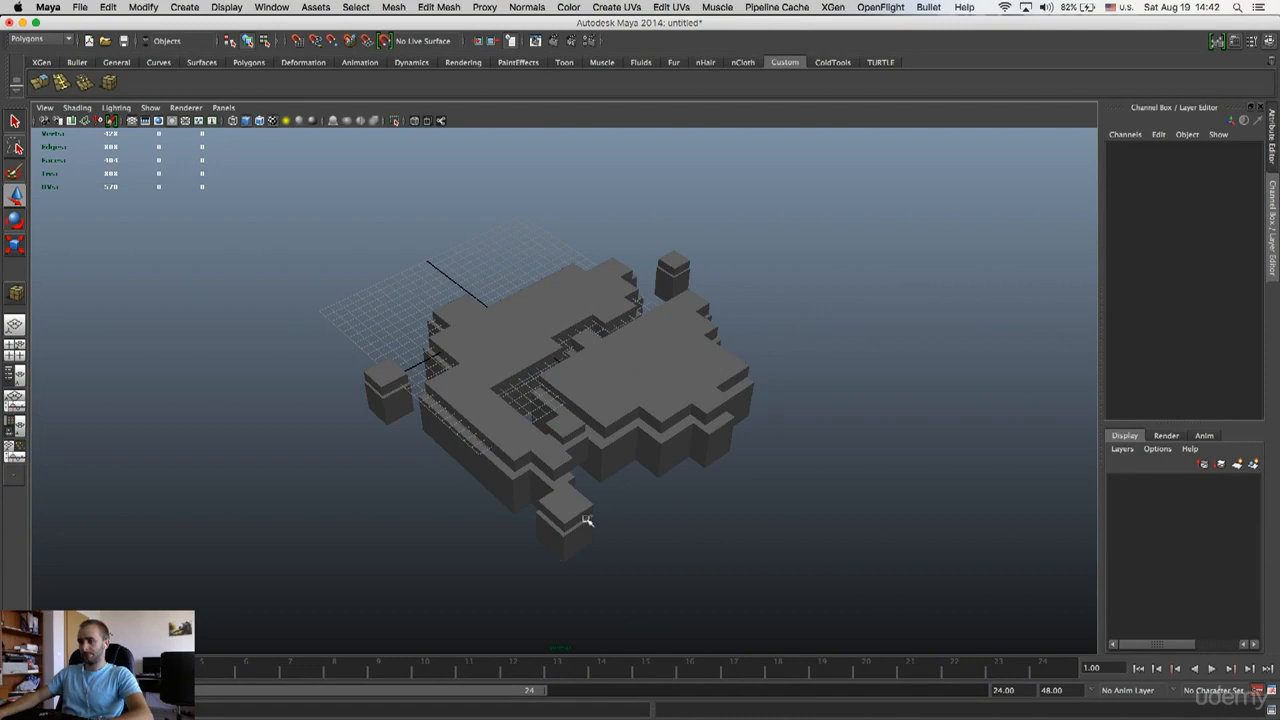
# - Select the faces of the lower cube beyond the arm's tip and nudge it into line beneath its upper cube
pyautogui.click(588, 520)
pyautogui.rightClick(700, 455)
pyautogui.click(703, 445)
pyautogui.moveTo(600, 475); pyautogui.dragTo(531, 549)
pyautogui.rightClick(660, 468)
pyautogui.click(835, 317)
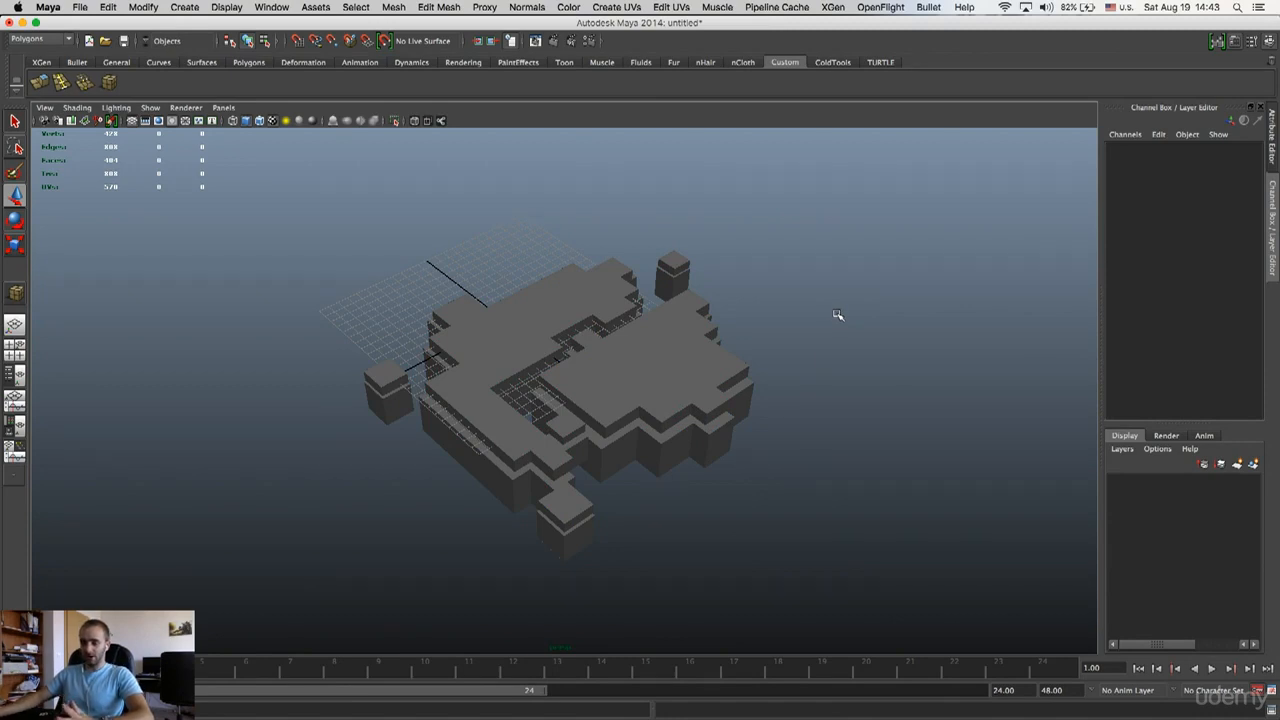
# - Select the faces of the lower copy's small cube between the two large blocks and align it beneath its upper cube
pyautogui.click(628, 417)
pyautogui.moveTo(611, 415); pyautogui.dragTo(612, 444, button='right')
pyautogui.click(577, 450)
pyautogui.moveTo(539, 424); pyautogui.dragTo(539, 458)
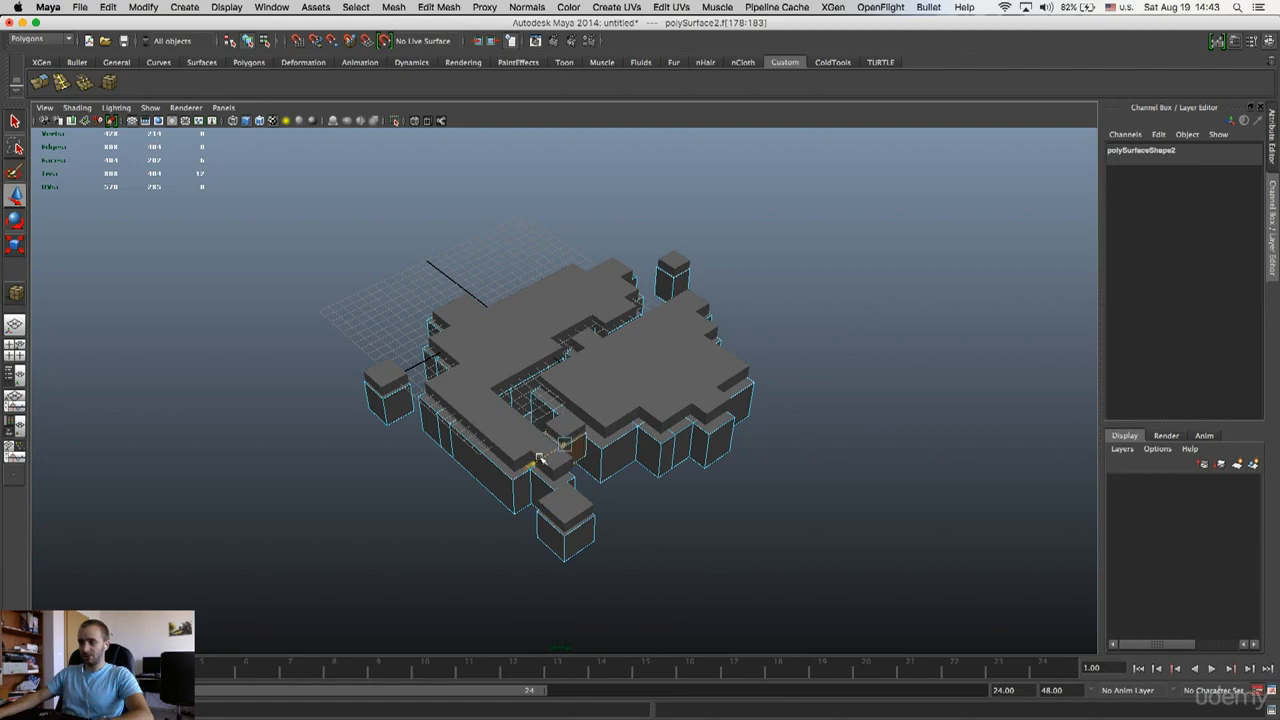
pyautogui.click(831, 290)
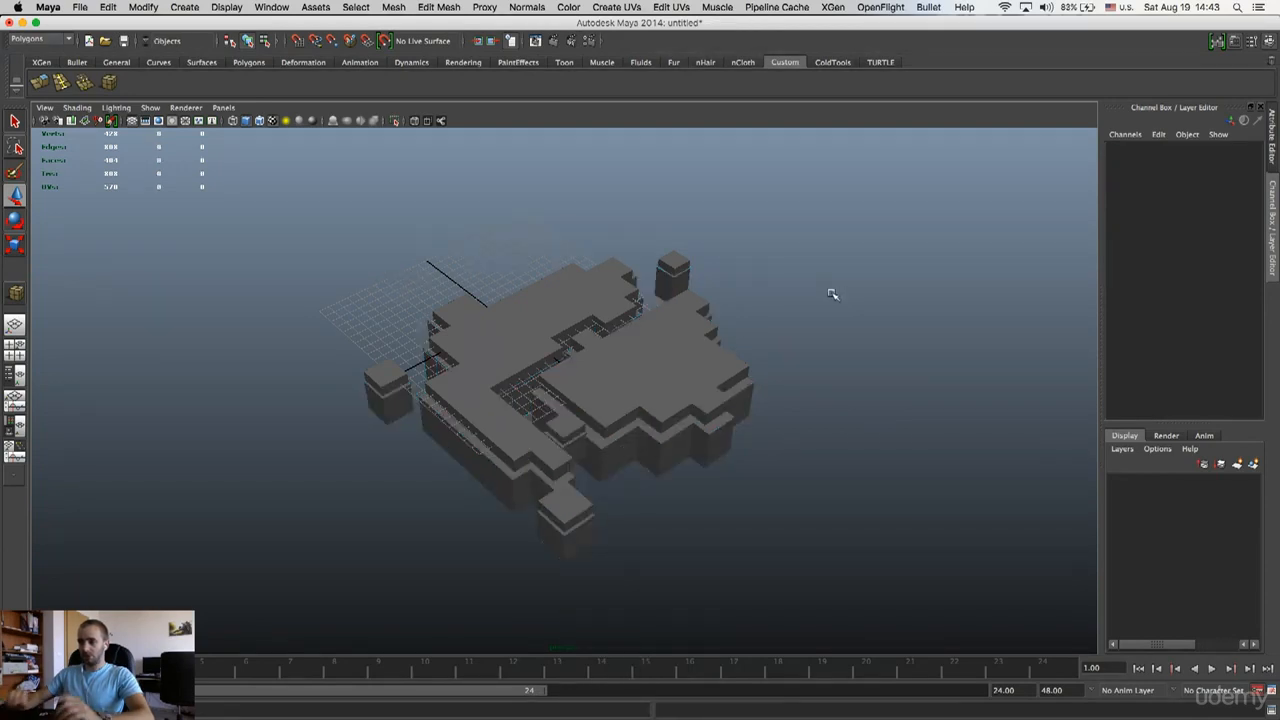
# - Hide the viewport grid and check the alignment of the two layers
pyautogui.click(232, 8)
pyautogui.click(245, 30)
pyautogui.keyDown('alt'); pyautogui.moveTo(669, 394); pyautogui.dragTo(654, 403); pyautogui.keyUp('alt')
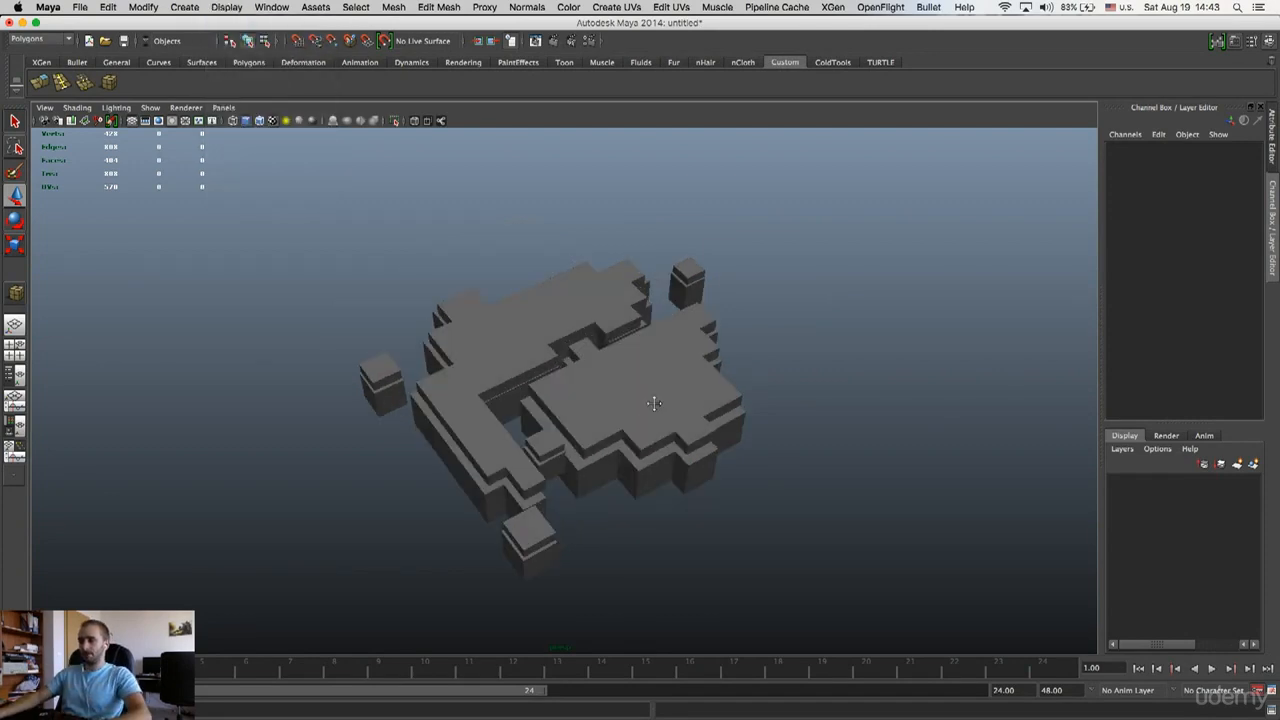
pyautogui.keyDown('alt'); pyautogui.moveTo(654, 403); pyautogui.dragTo(680, 421, button='middle'); pyautogui.keyUp('alt')
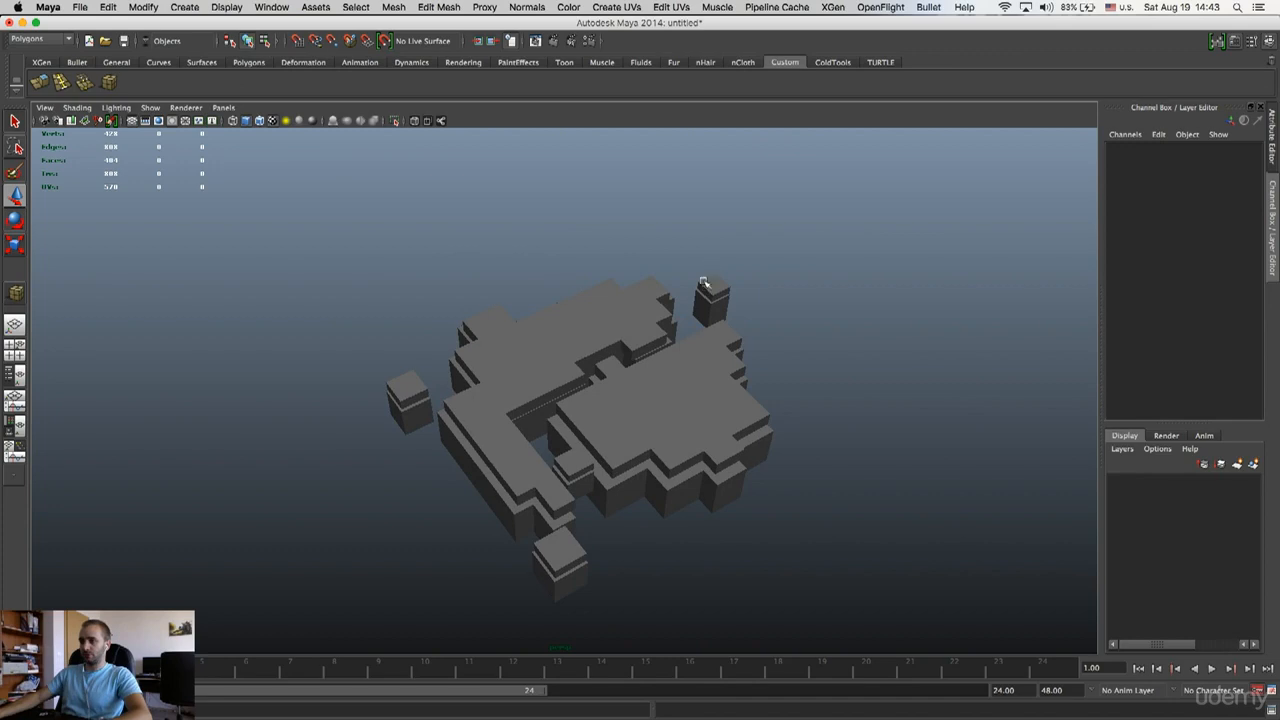
pyautogui.keyDown('alt'); pyautogui.moveTo(535, 389); pyautogui.dragTo(564, 393); pyautogui.keyUp('alt')
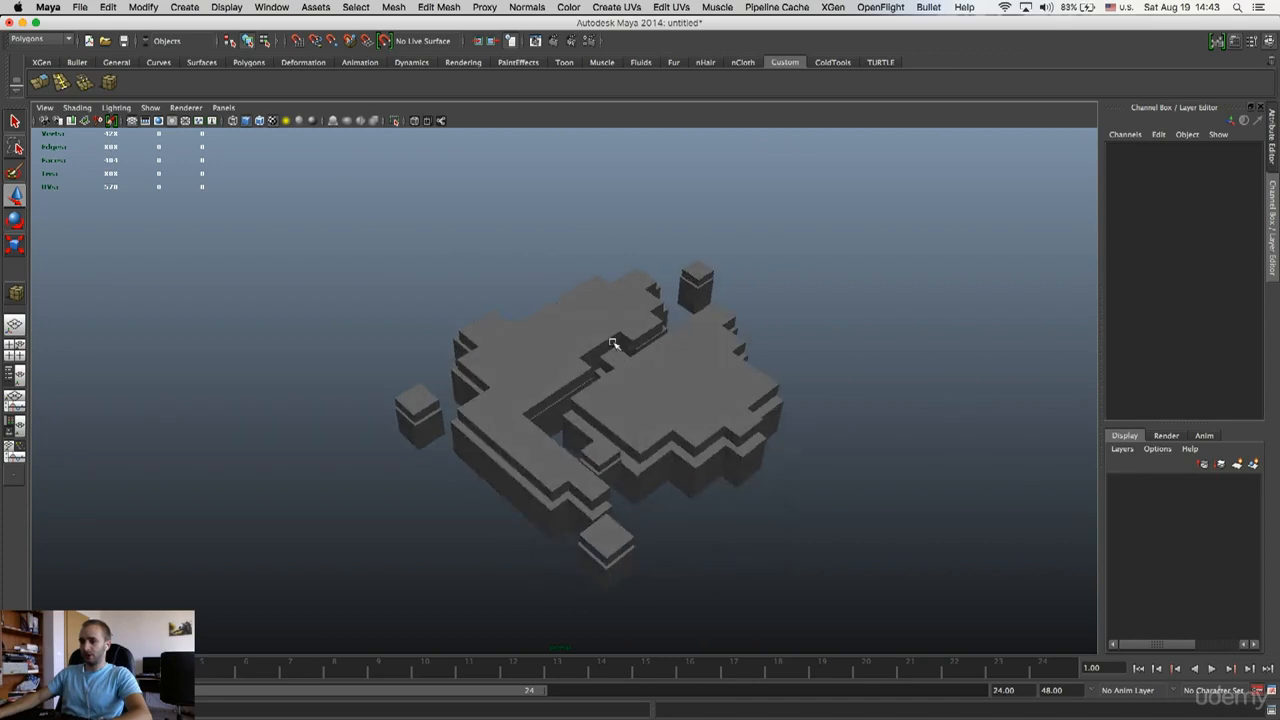
# - Select all faces of the lower copy's large L-shaped block and nudge it sideways beneath its upper block
pyautogui.click(575, 423)
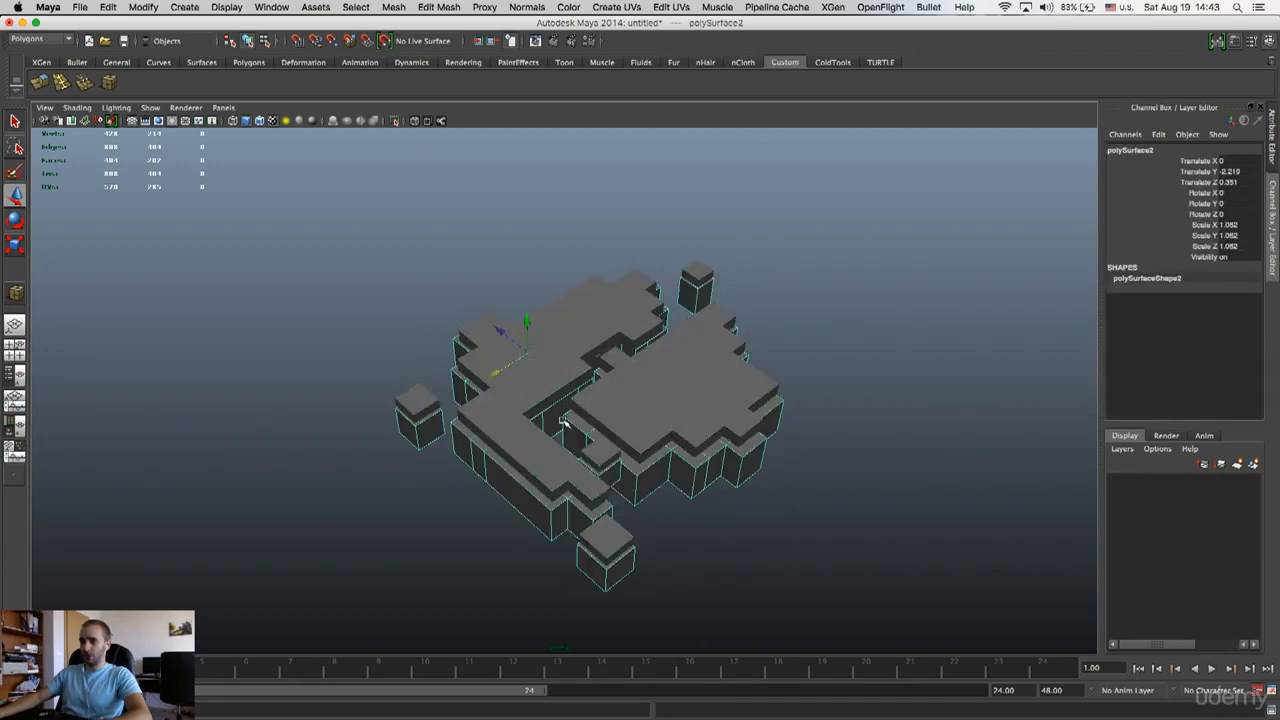
pyautogui.moveTo(550, 415); pyautogui.dragTo(550, 464, button='right')
pyautogui.doubleClick(546, 411)
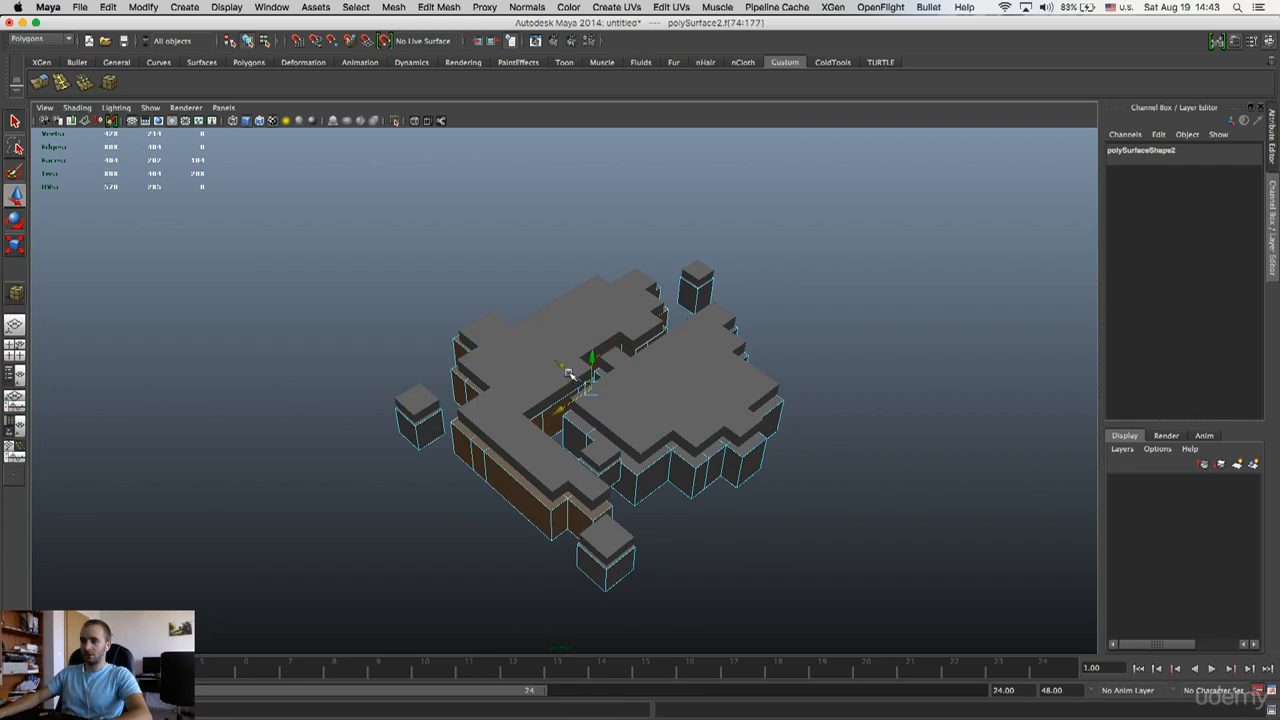
pyautogui.moveTo(690, 414); pyautogui.dragTo(742, 402, button='right')
pyautogui.click(814, 371)
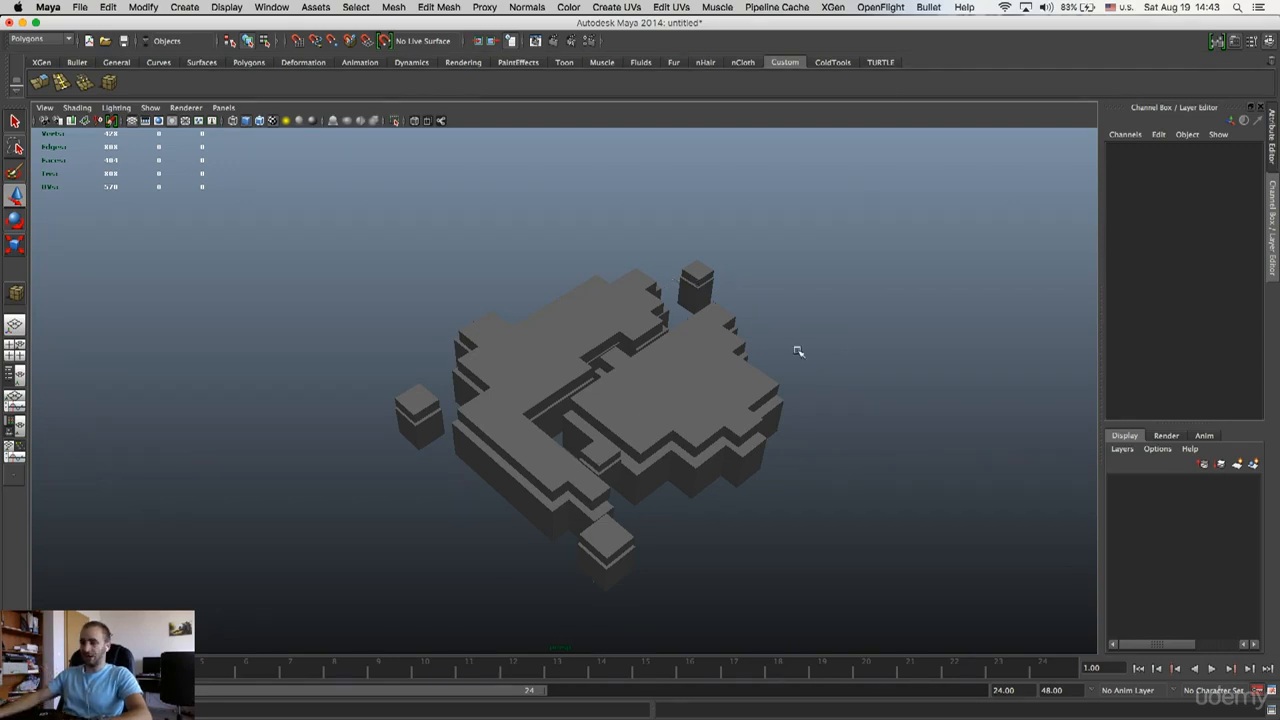
# - Select the upper block layer and the lower copy together as whole objects
pyautogui.keyDown('alt'); pyautogui.moveTo(808, 364); pyautogui.dragTo(788, 346); pyautogui.keyUp('alt')
pyautogui.click(711, 366)
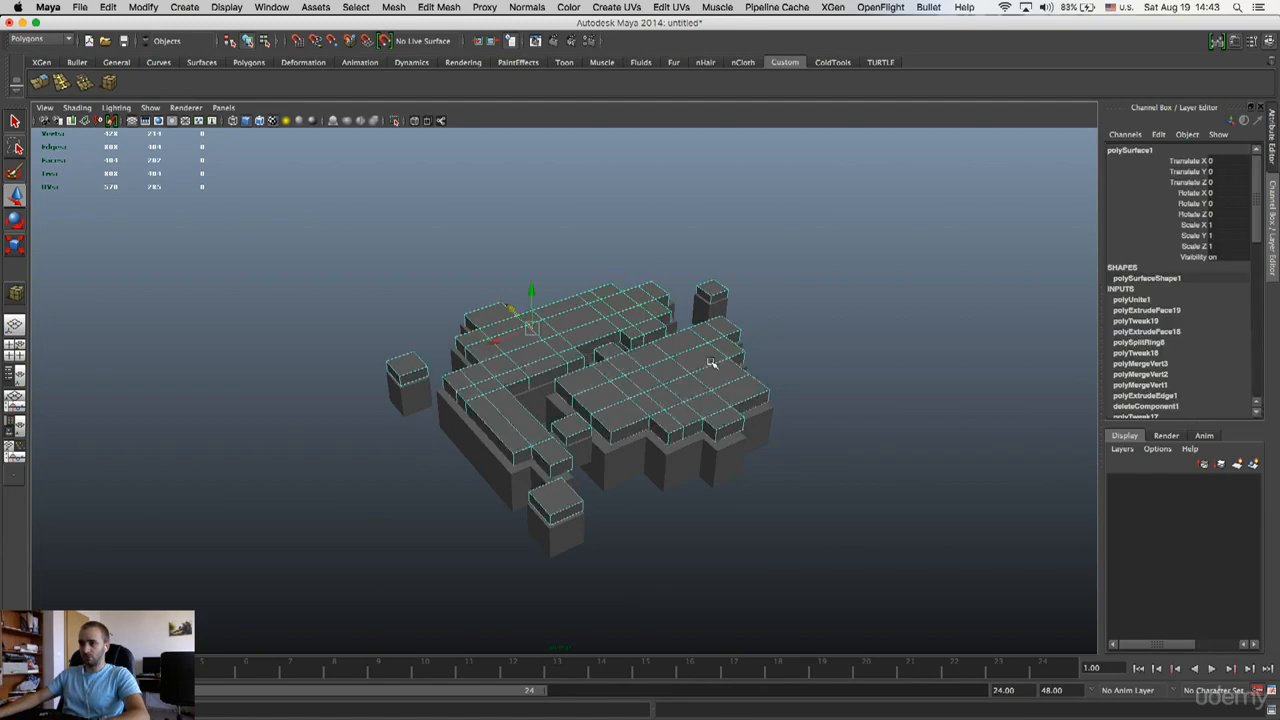
pyautogui.keyDown('alt'); pyautogui.moveTo(711, 366); pyautogui.dragTo(680, 375); pyautogui.keyUp('alt')
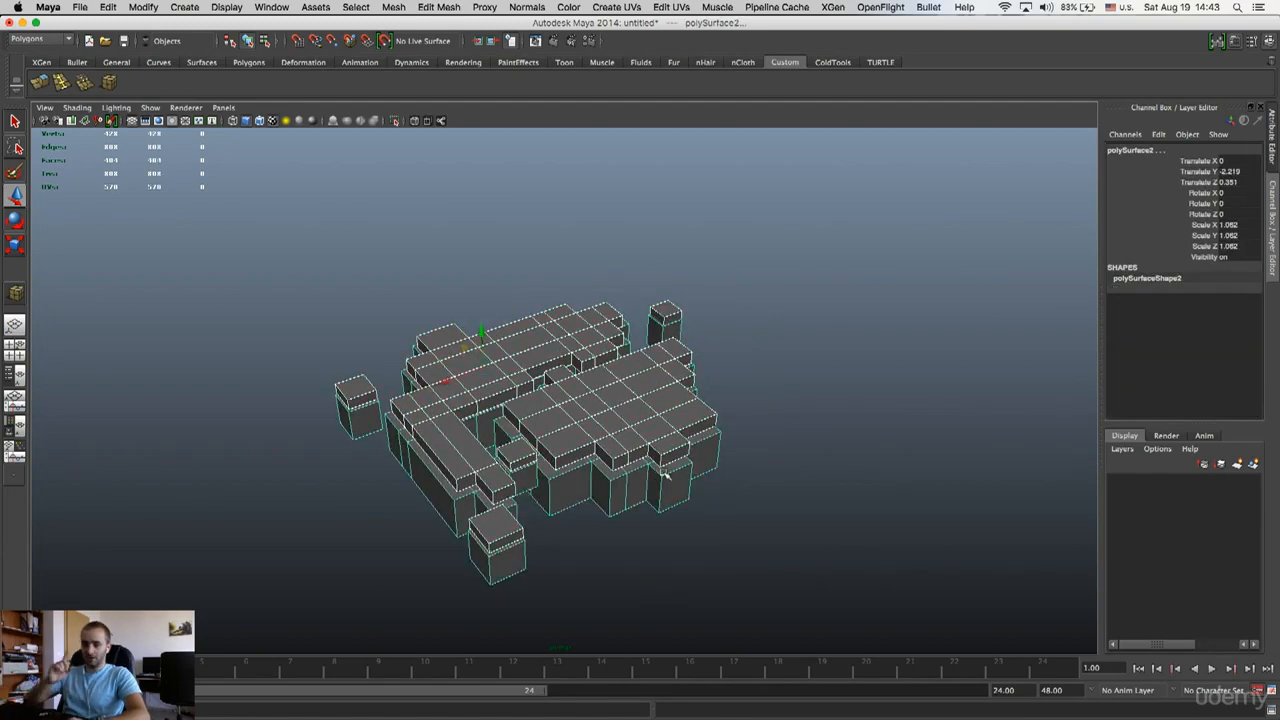